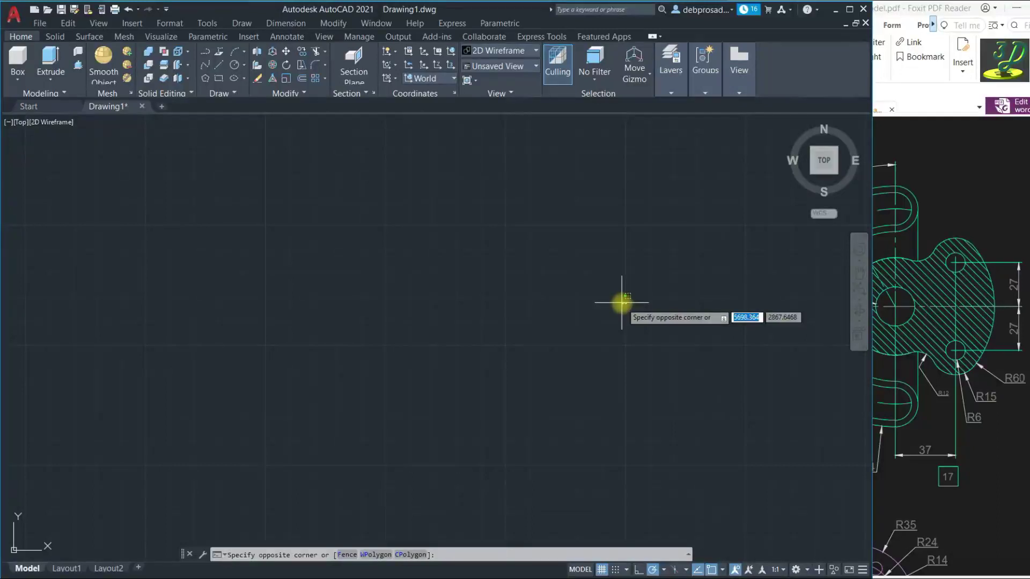
- Draw a horizontal centre line about 150 units long across the empty drawing area
click(359, 232)
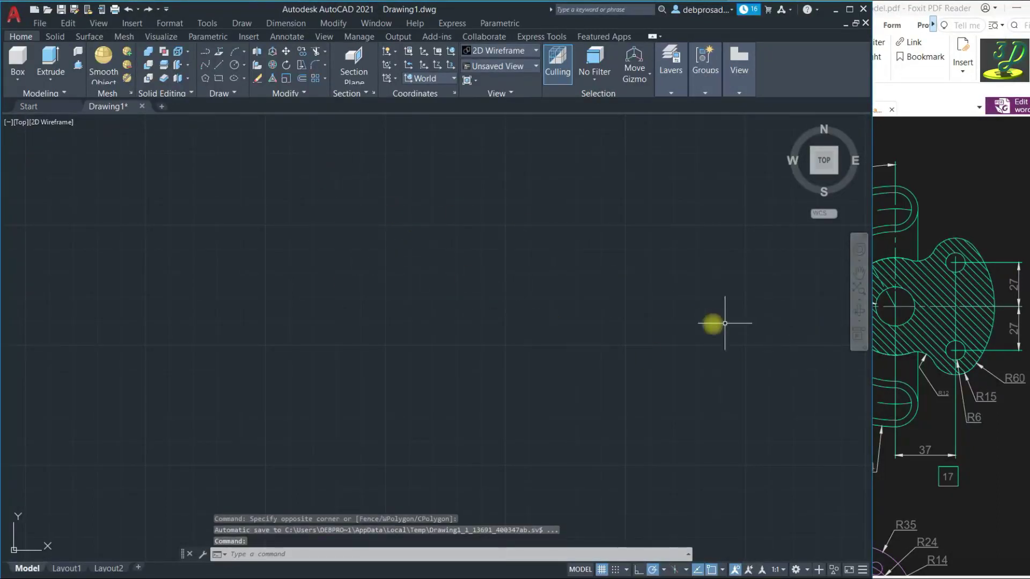
click(934, 257)
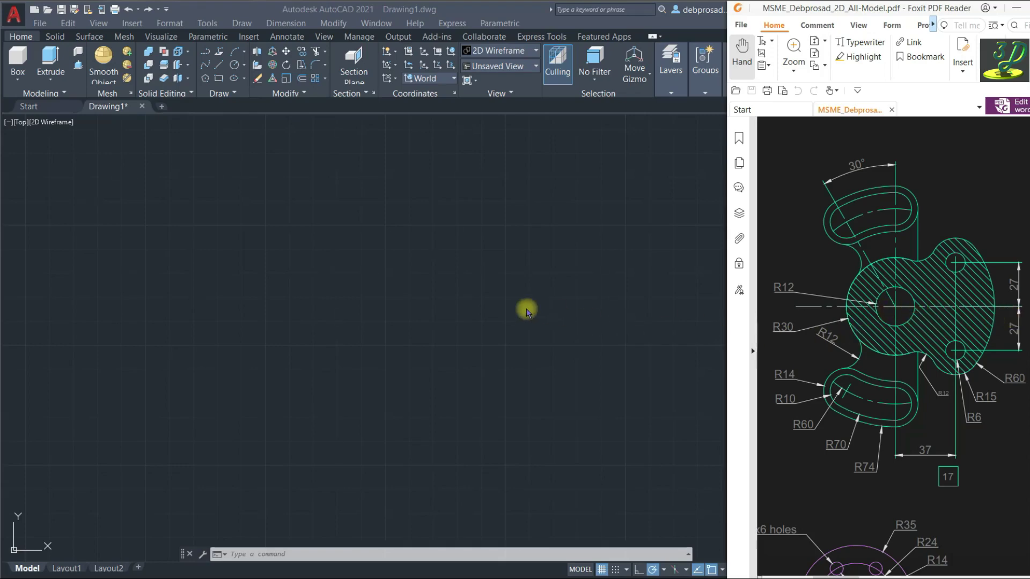
click(498, 298)
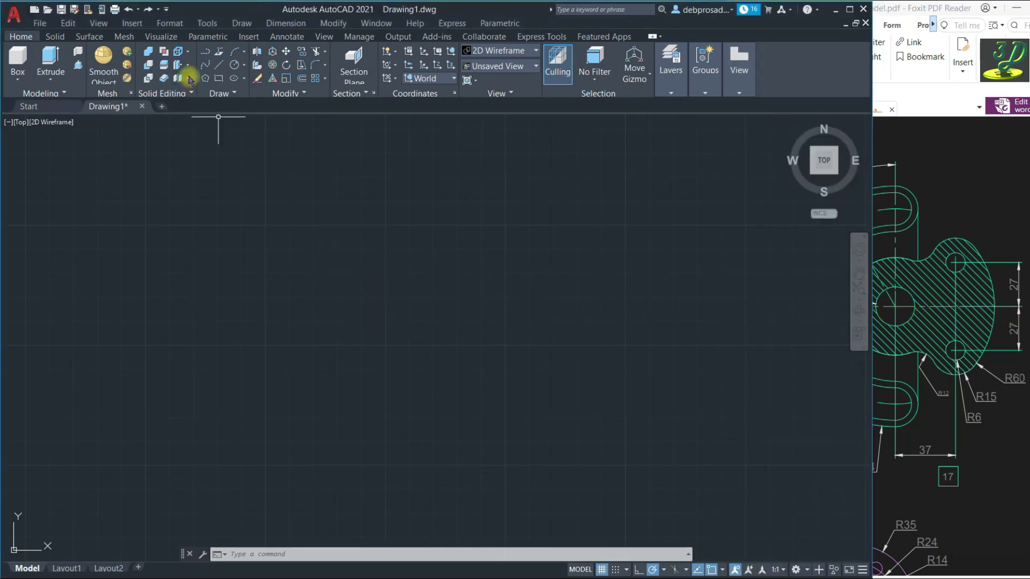
click(219, 65)
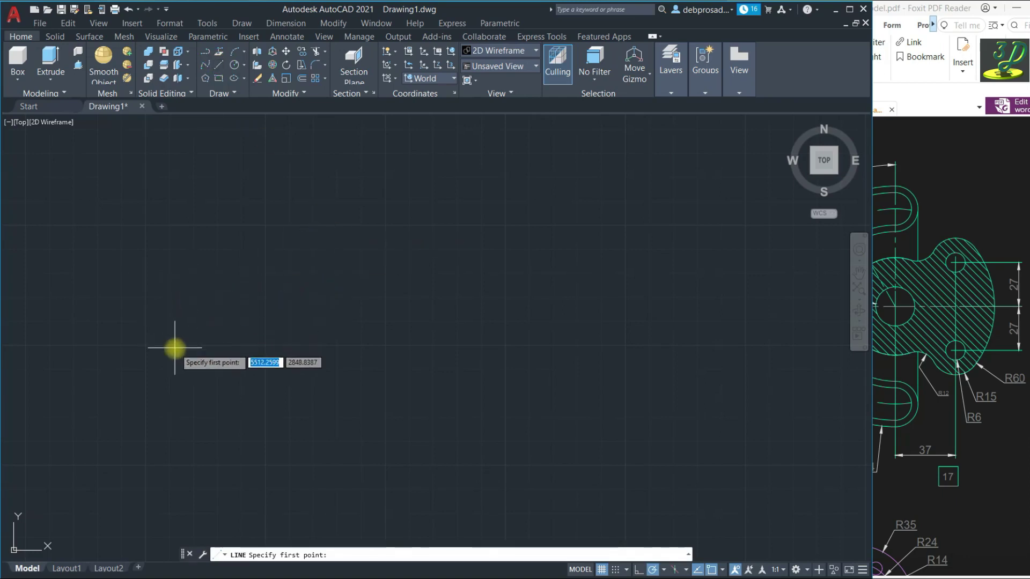
click(159, 349)
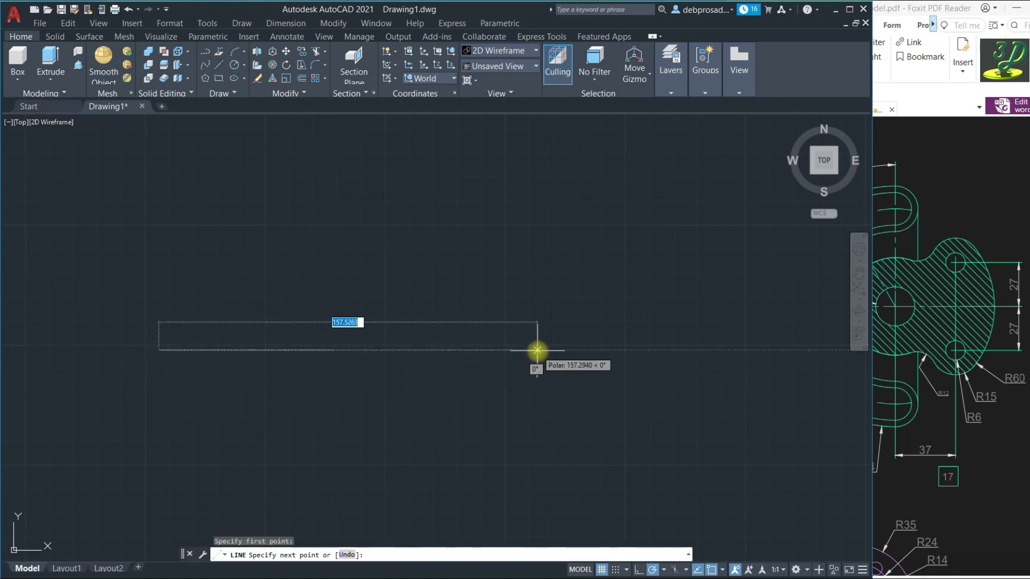
click(516, 350)
click(525, 428)
key(ctrl+z)
key(Escape)
- Draw a circle of radius 12 centred on the horizontal line near its west end
click(970, 427)
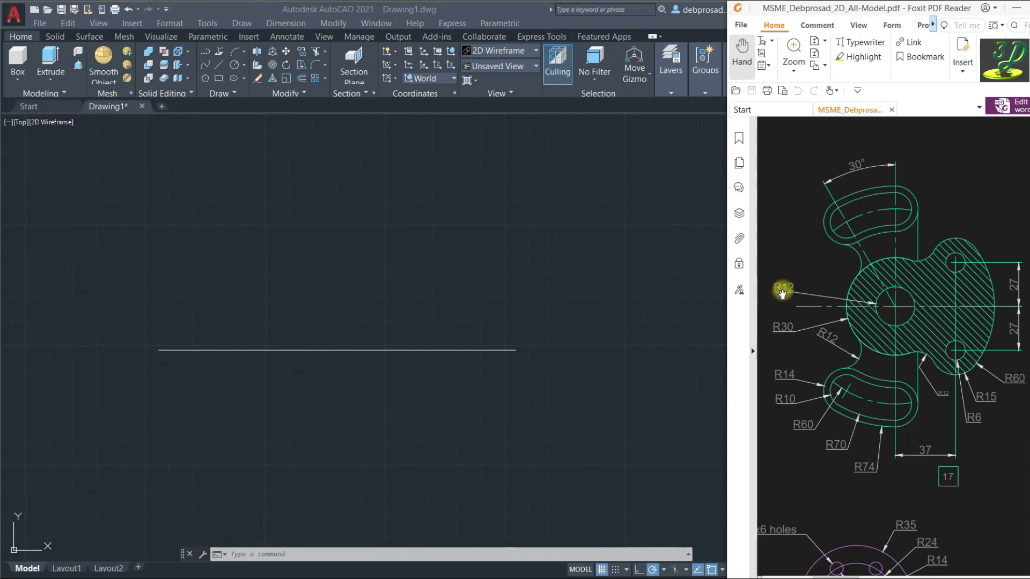
click(323, 242)
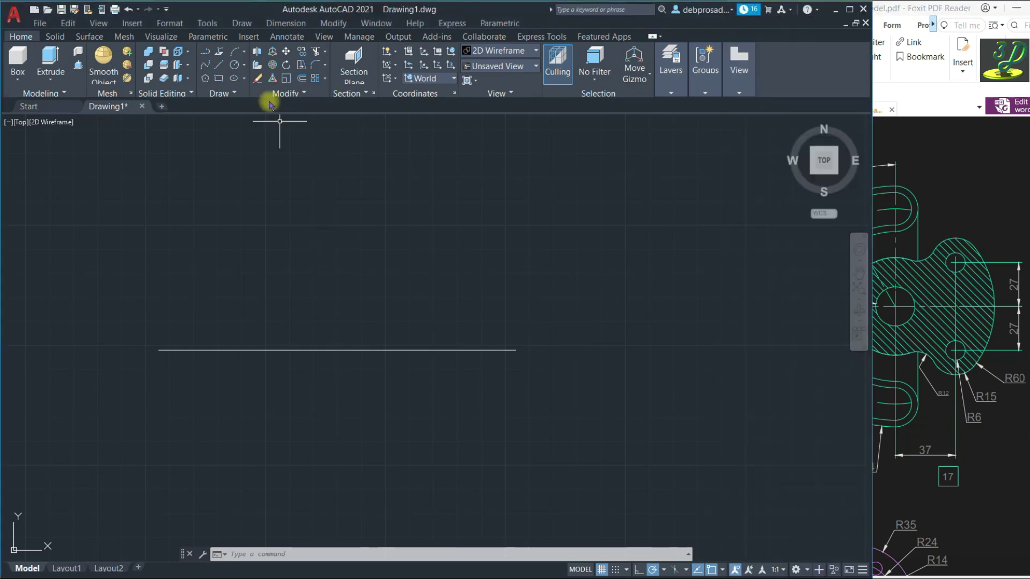
click(236, 65)
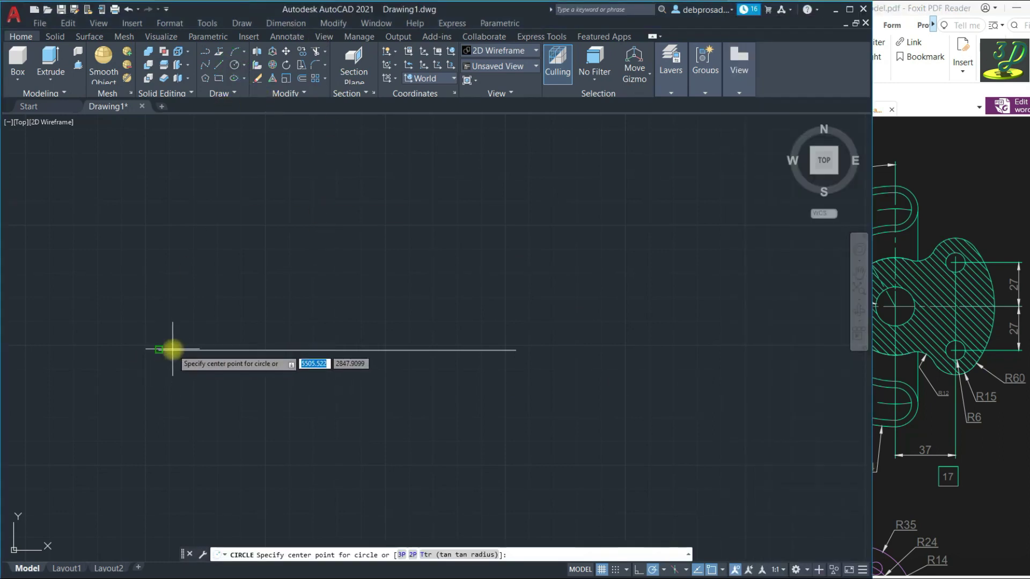
click(226, 350)
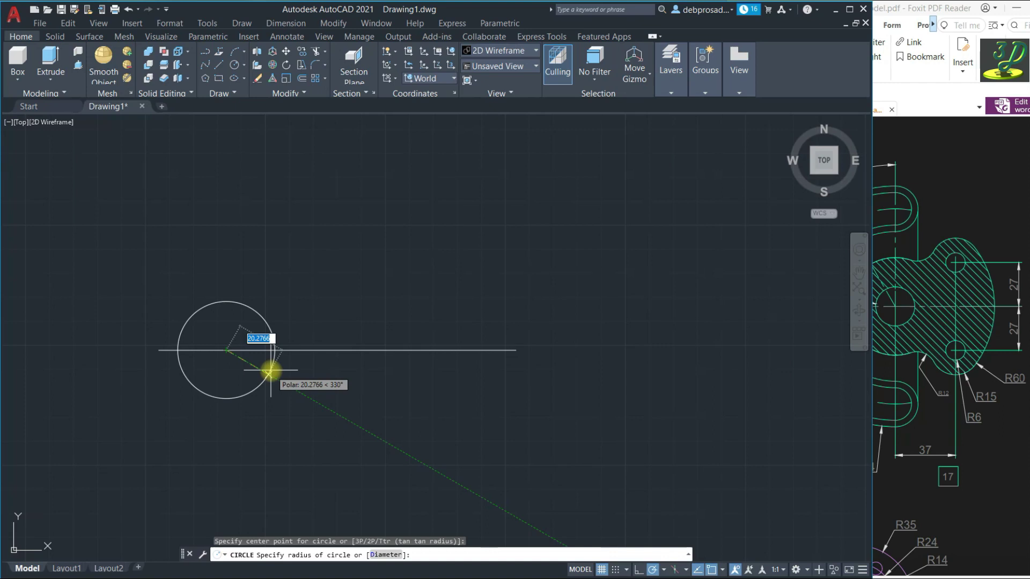
text(12)
key(Return)
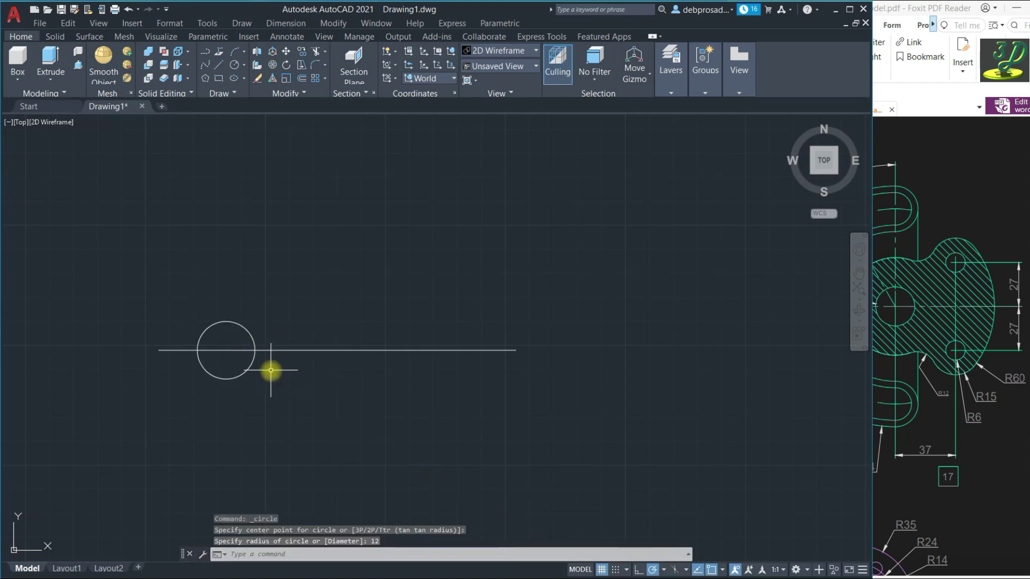
- Draw a concentric circle of radius 30 around the radius 12 circle
click(906, 379)
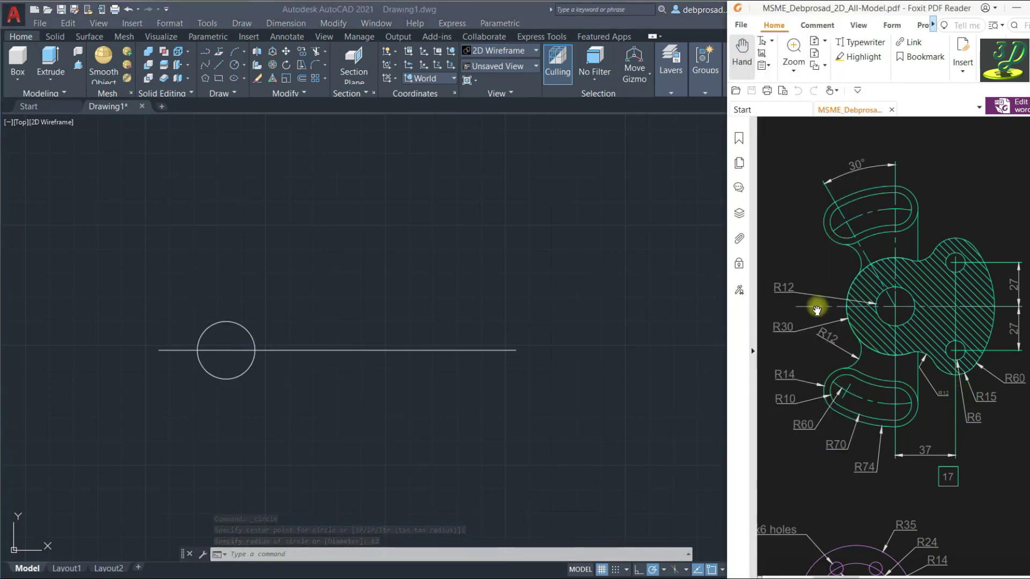
click(382, 375)
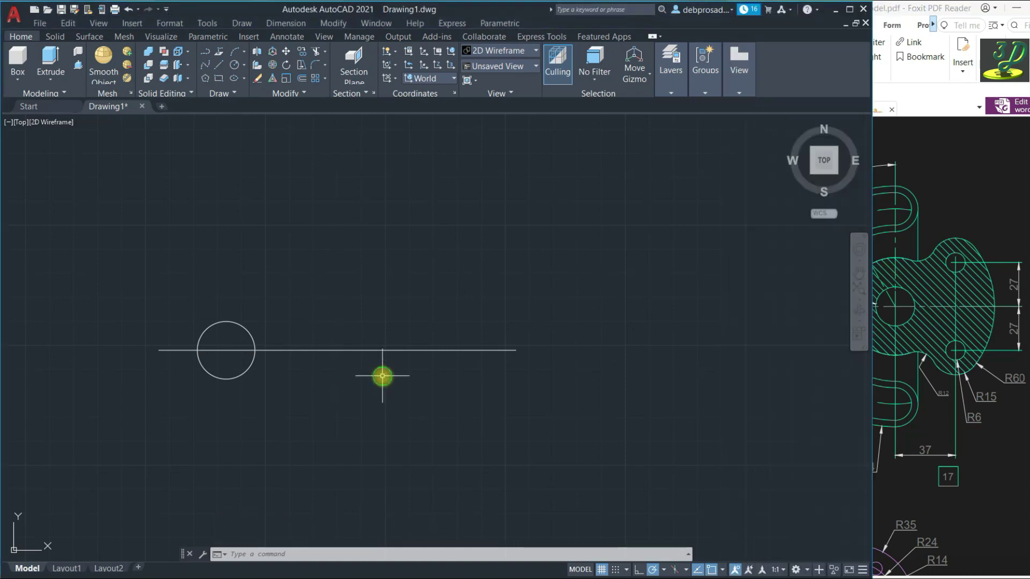
click(235, 64)
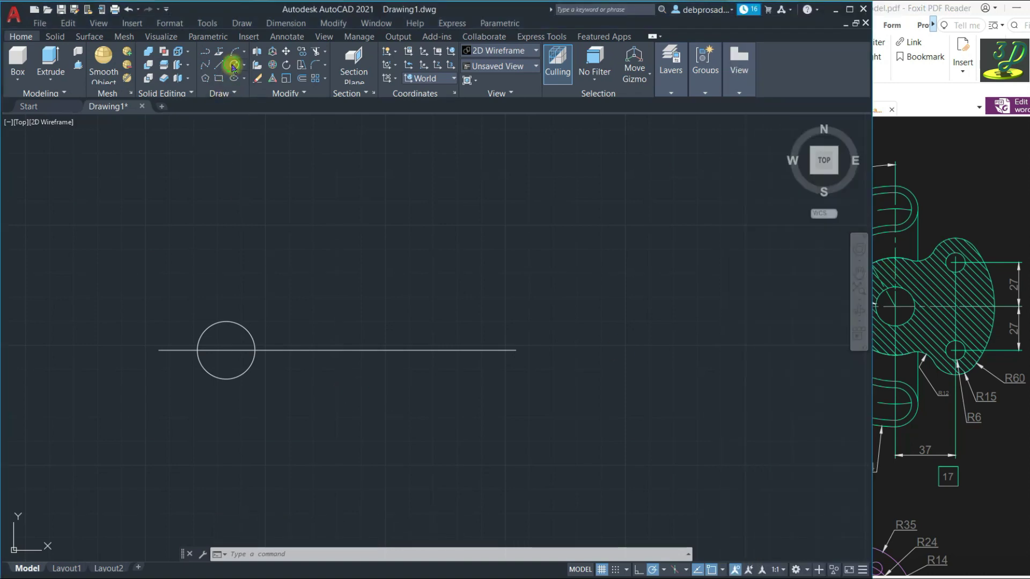
click(226, 350)
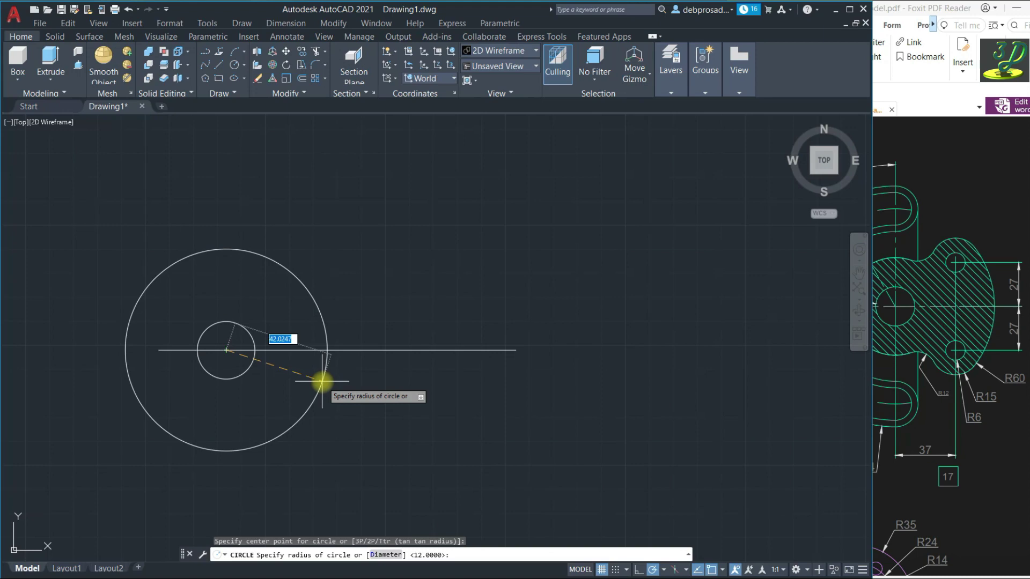
text(30)
key(Return)
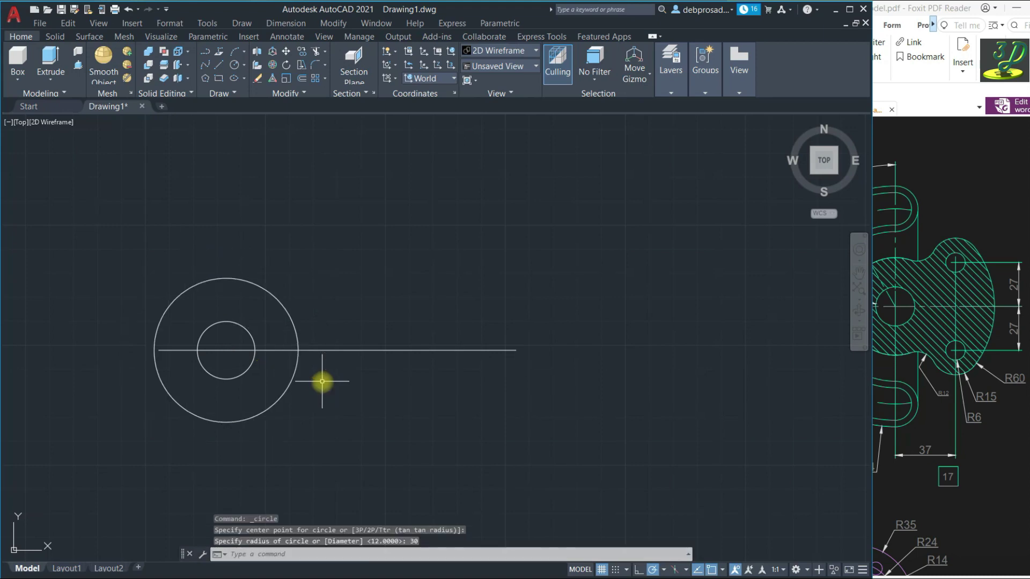
- Draw a vertical line about 130 units long upward from the centre of the circles
click(980, 424)
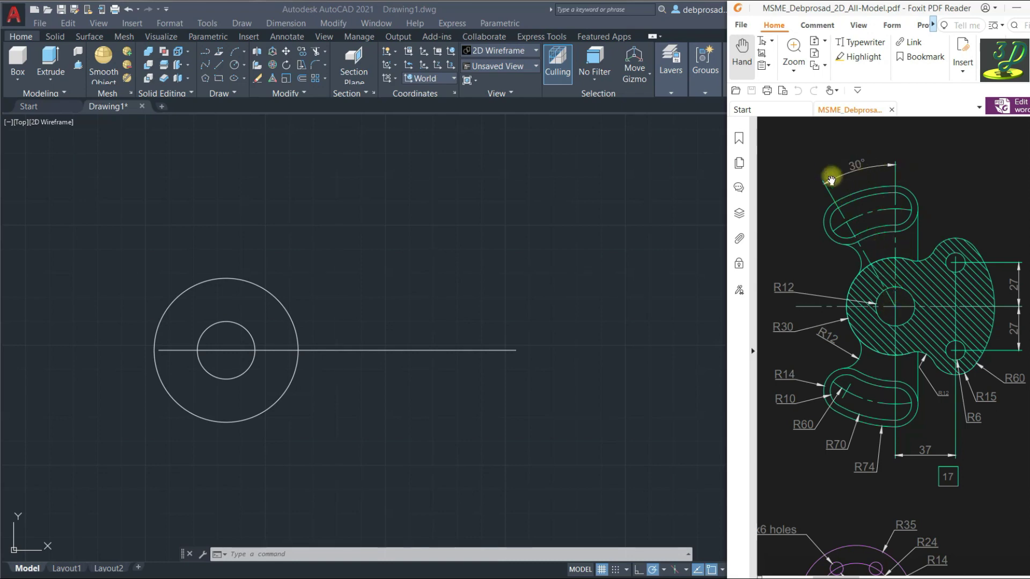
click(220, 68)
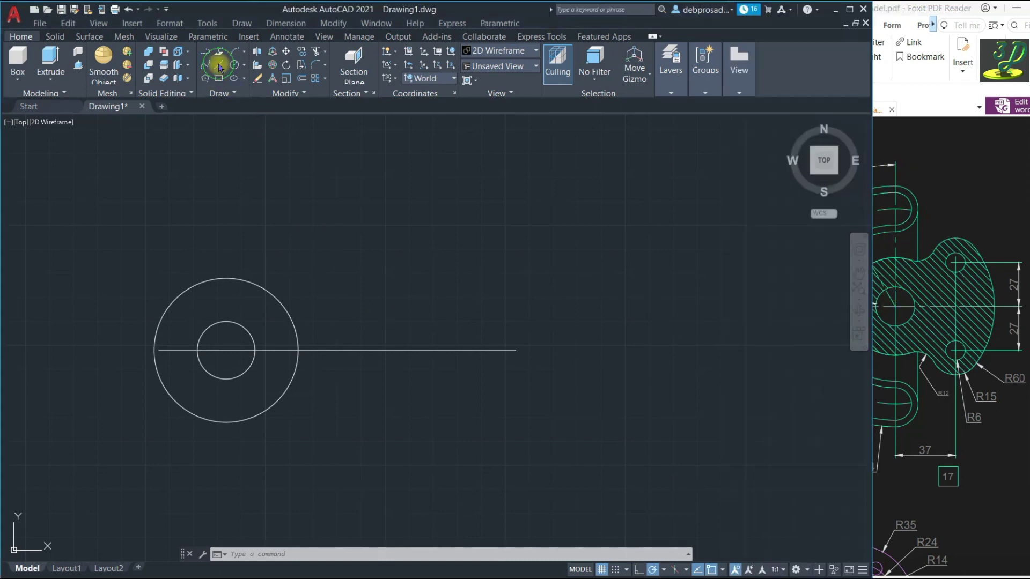
click(226, 350)
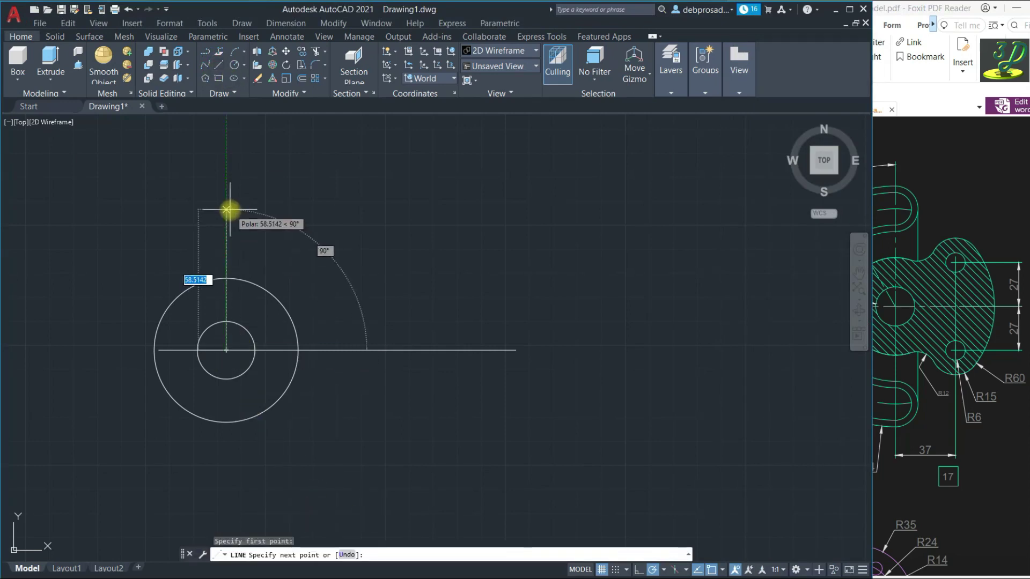
scroll(311, 407, down, 3)
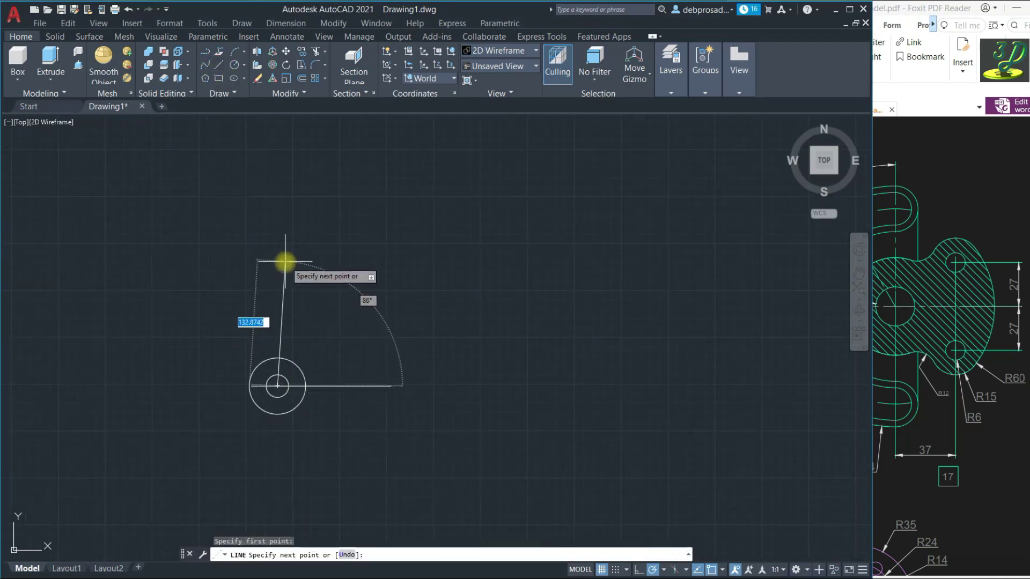
click(277, 263)
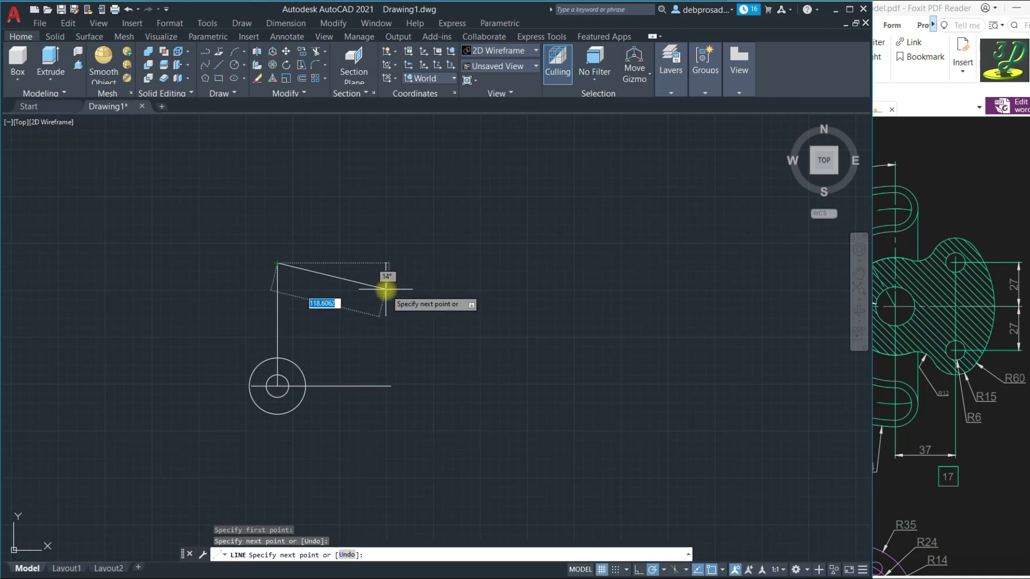
key(Return)
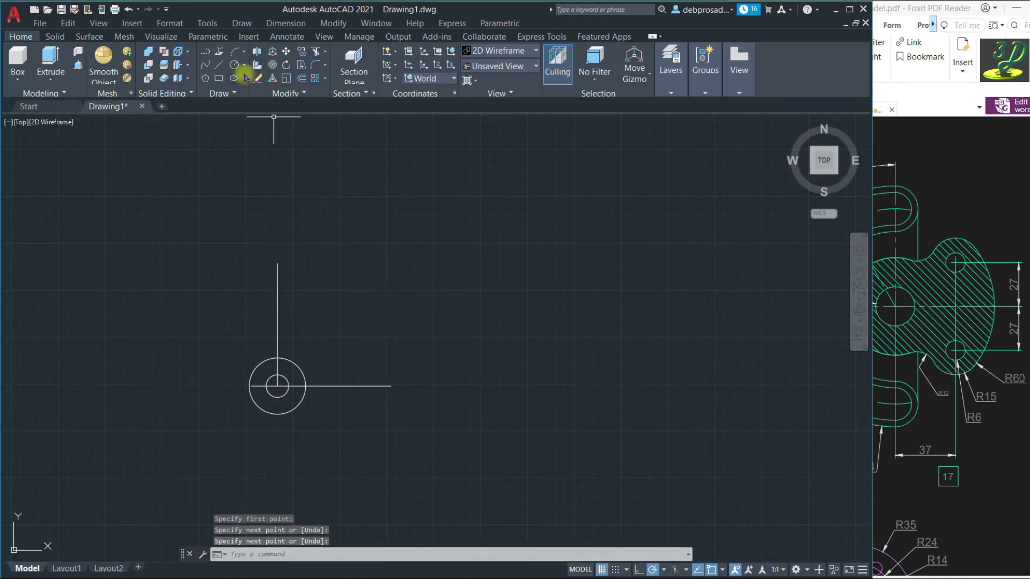
- Draw a line about 170 units long from the circles' centre at an angle of 120°
click(216, 67)
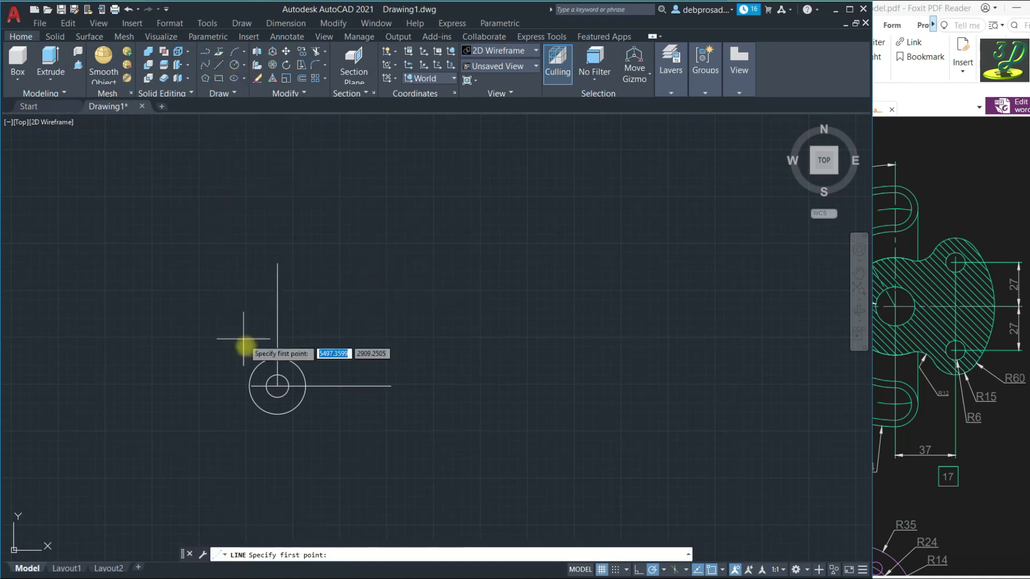
click(277, 385)
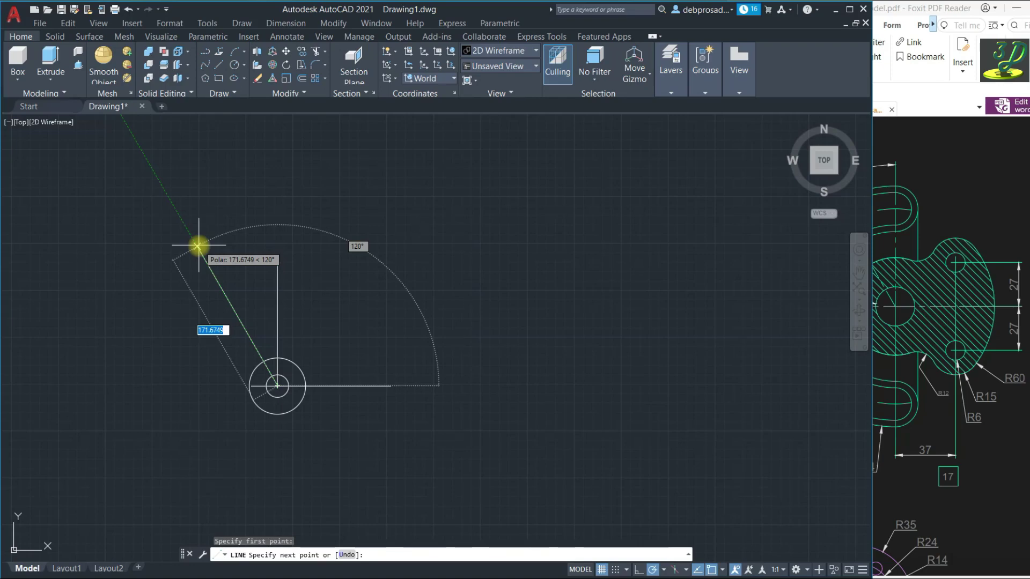
key(Tab)
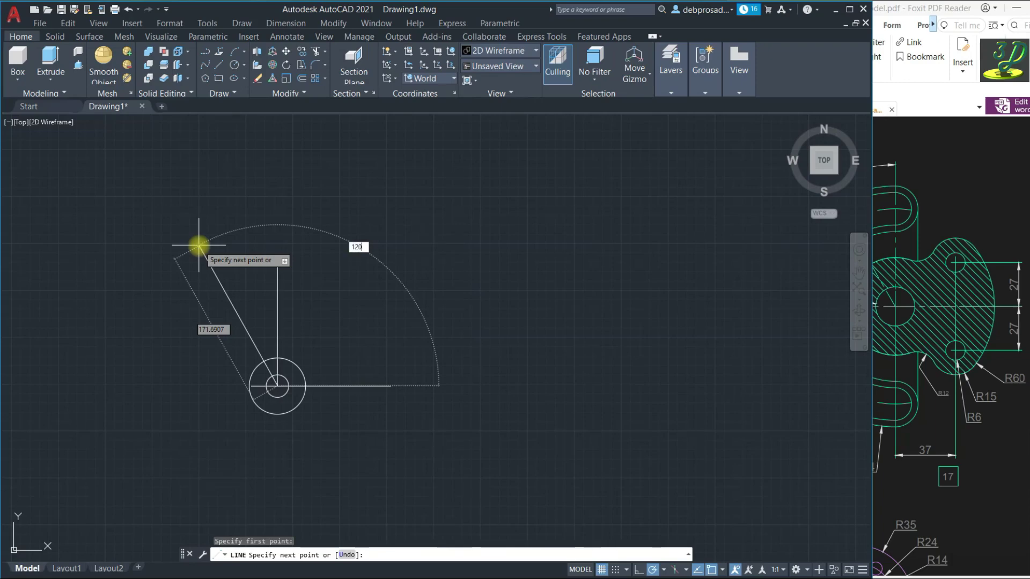
key(Tab)
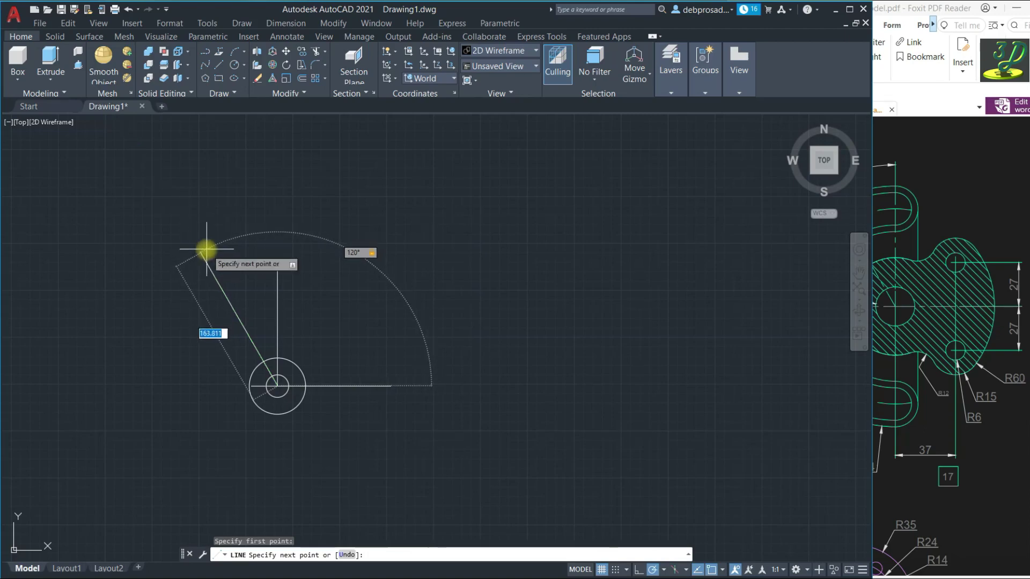
click(199, 249)
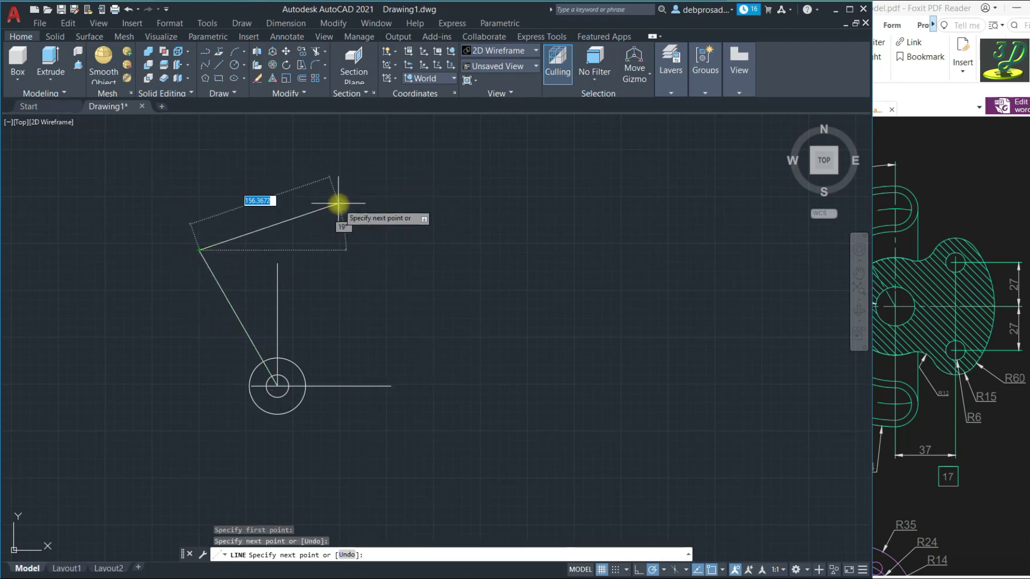
key(Return)
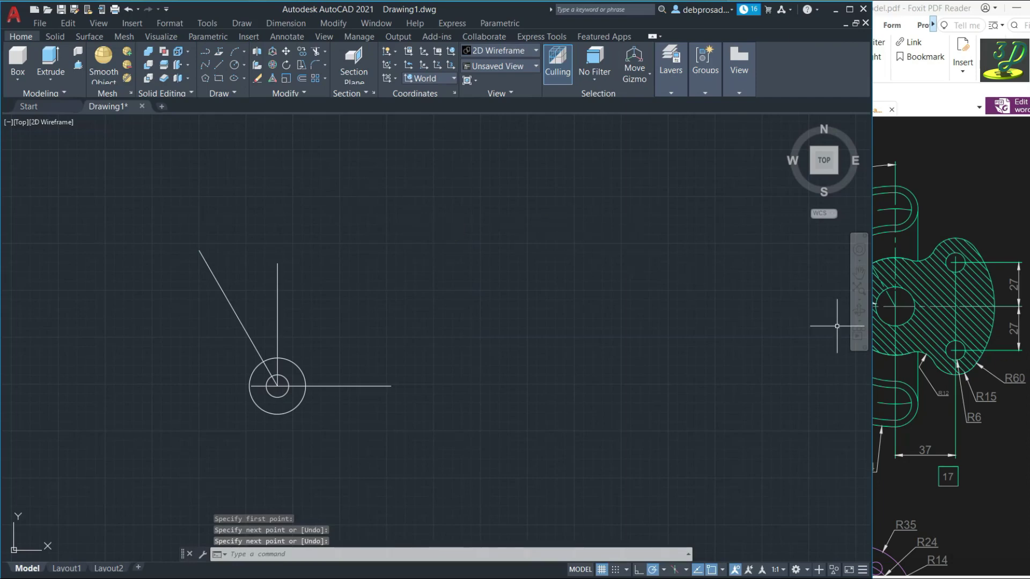
- Draw another concentric circle of radius 60 at the centre of the existing circles
click(980, 209)
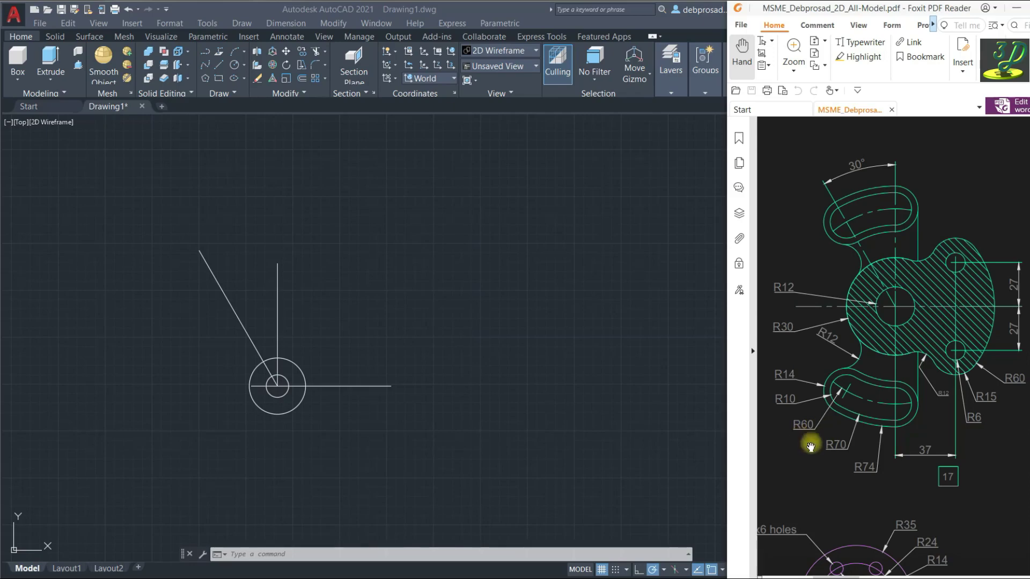
click(235, 65)
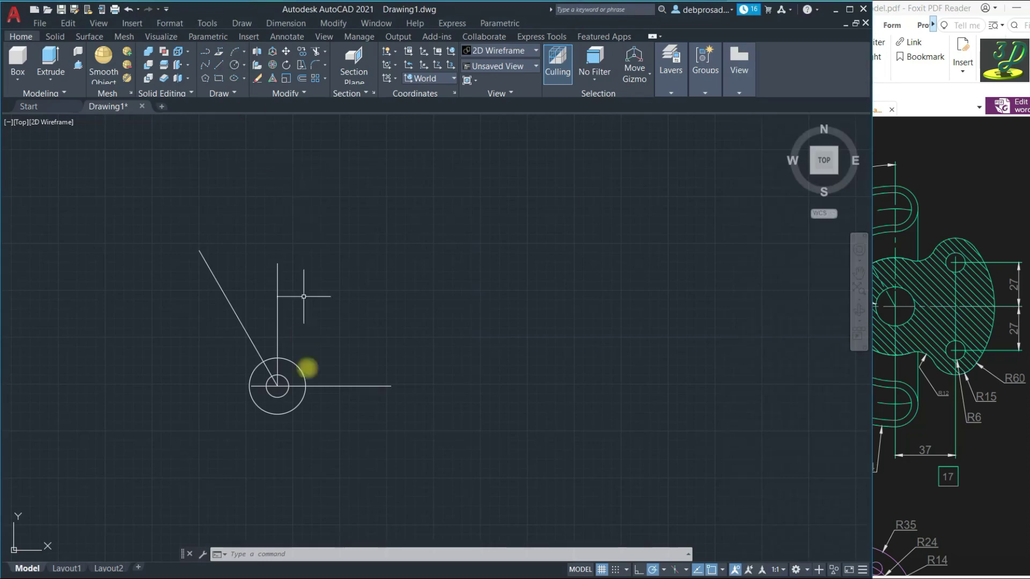
click(234, 65)
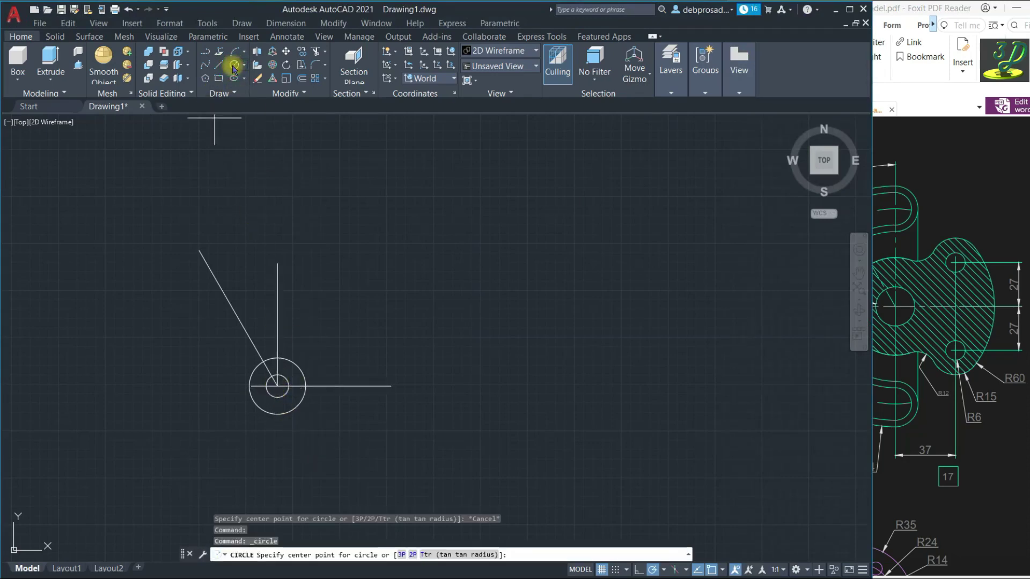
click(277, 385)
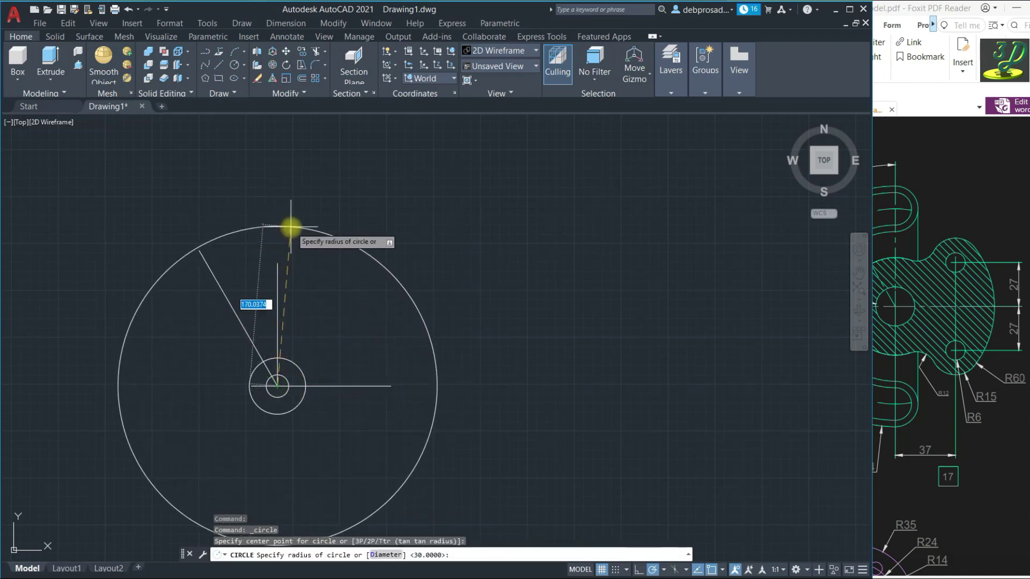
key(Return)
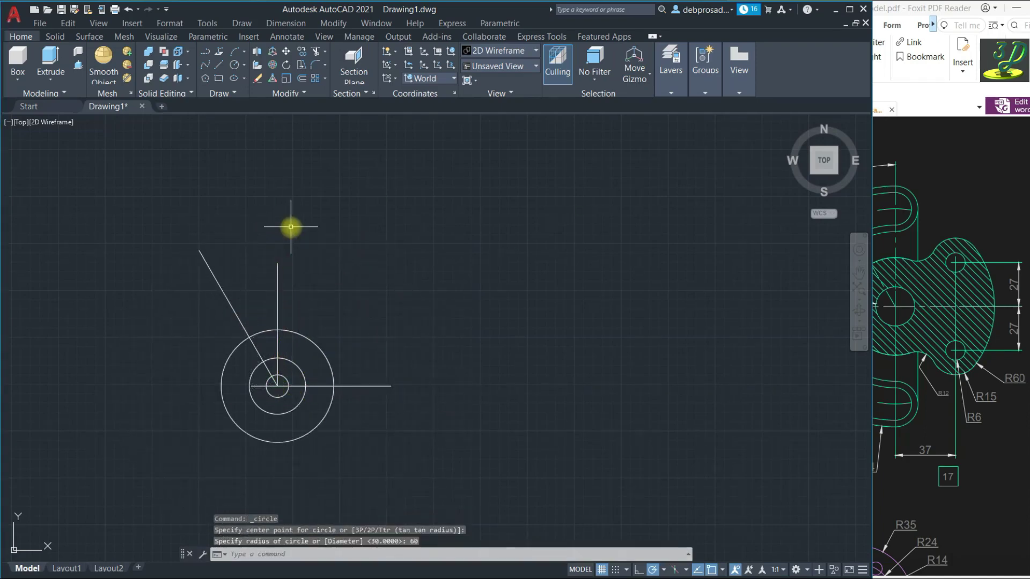
- Trim the radius 60 circle to the short arc between the vertical line and the 120° line
scroll(241, 430, up, 5)
scroll(281, 345, down, 1)
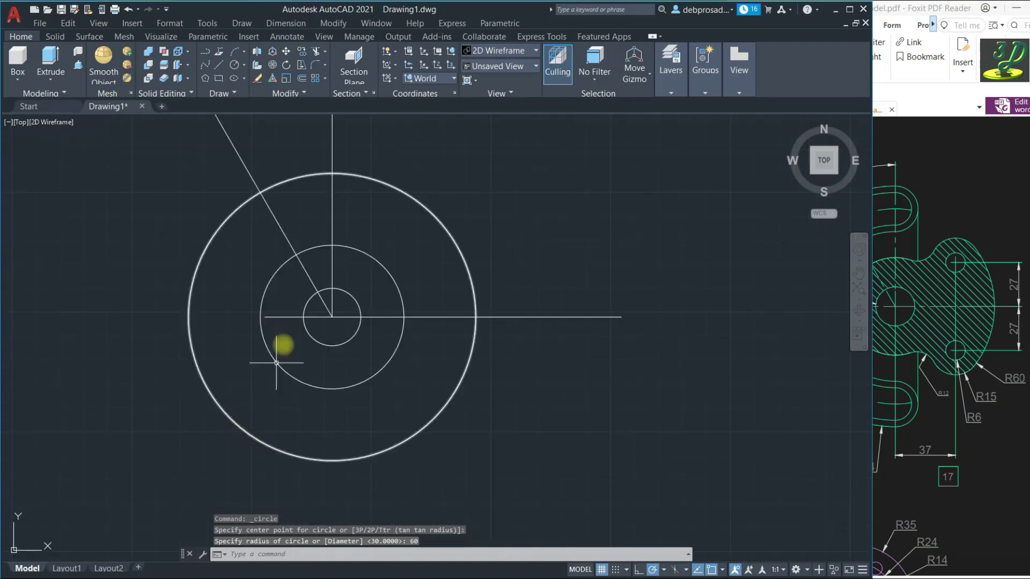
scroll(294, 188, up, 2)
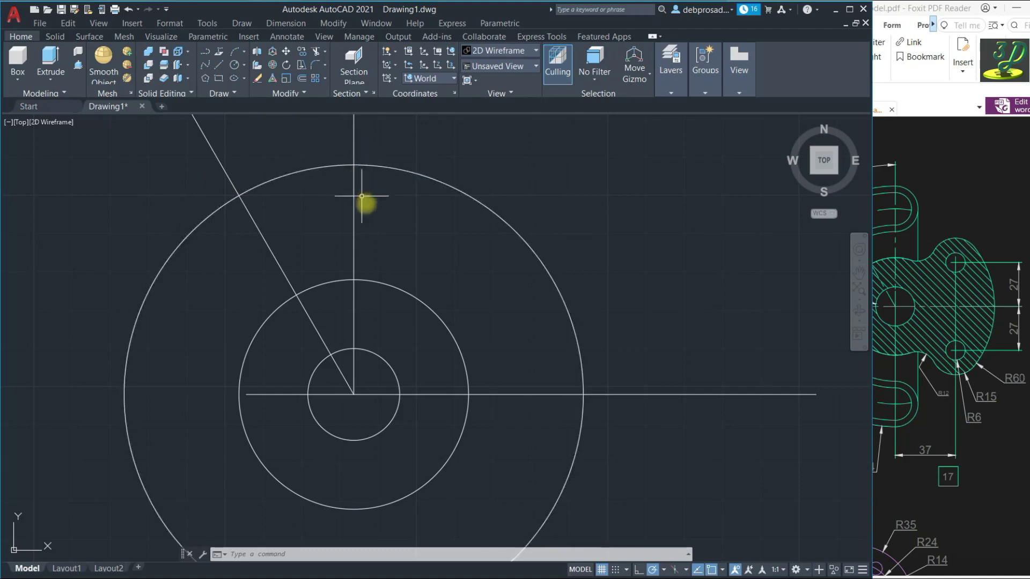
click(405, 231)
click(214, 207)
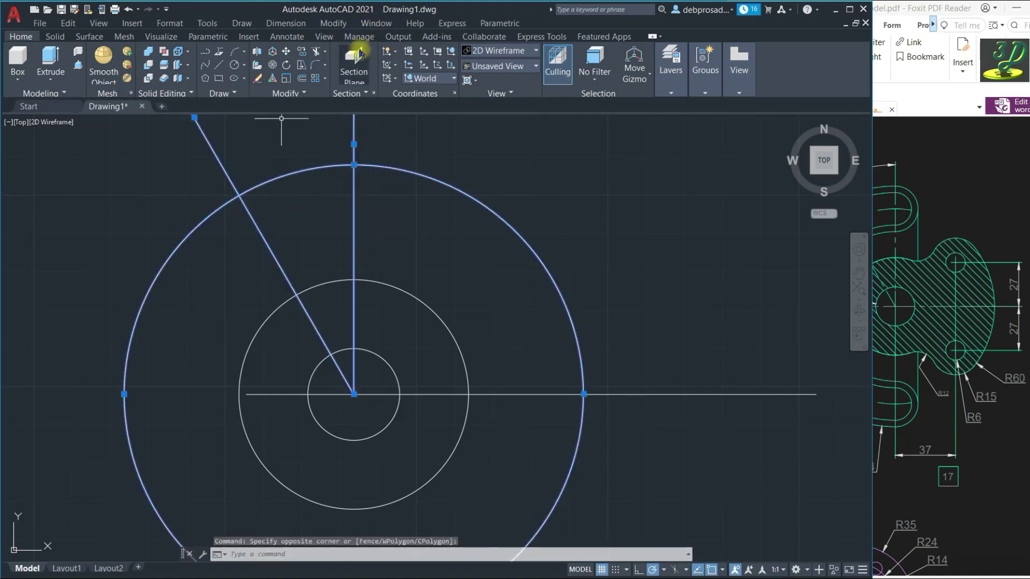
click(315, 51)
click(423, 189)
click(415, 151)
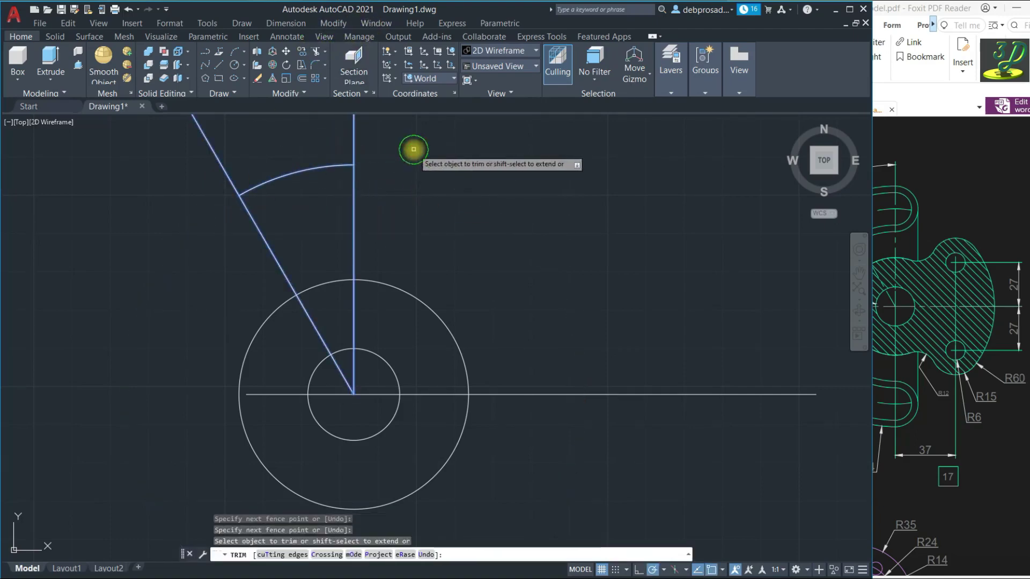
- Trim the ends of the vertical and 120° lines that extend beyond the radius 60 arc
click(389, 126)
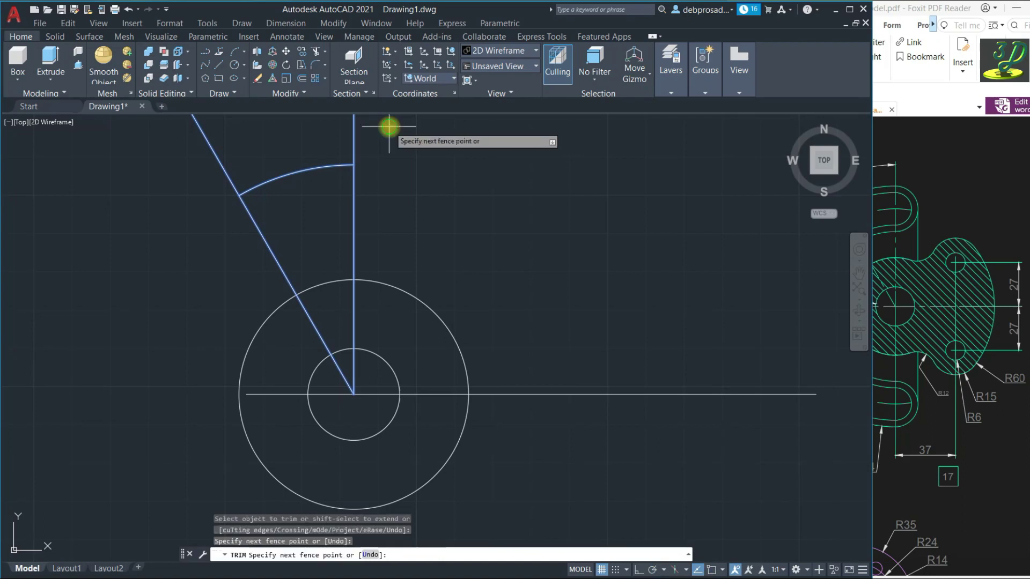
click(184, 149)
key(Return)
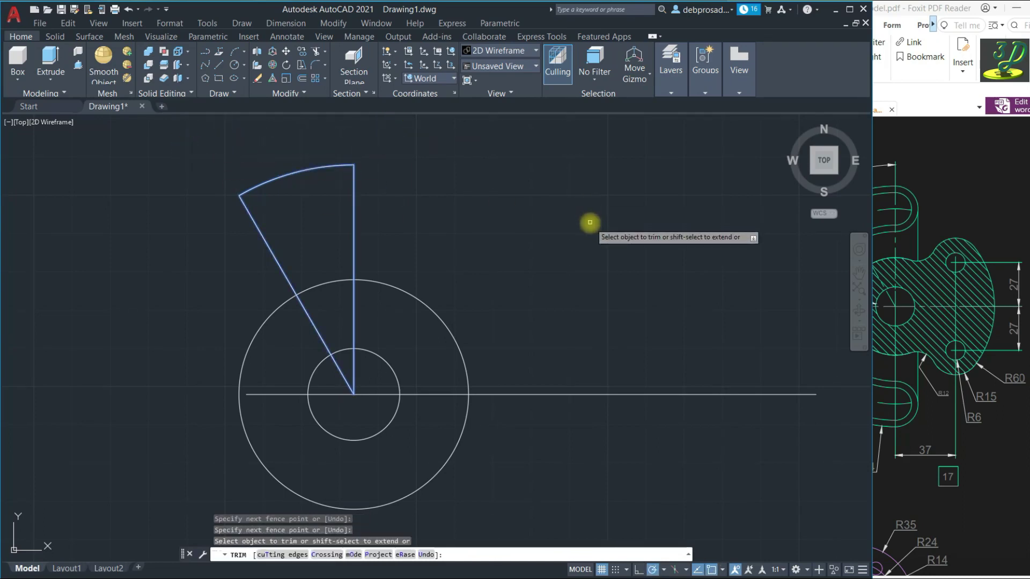
key(Escape)
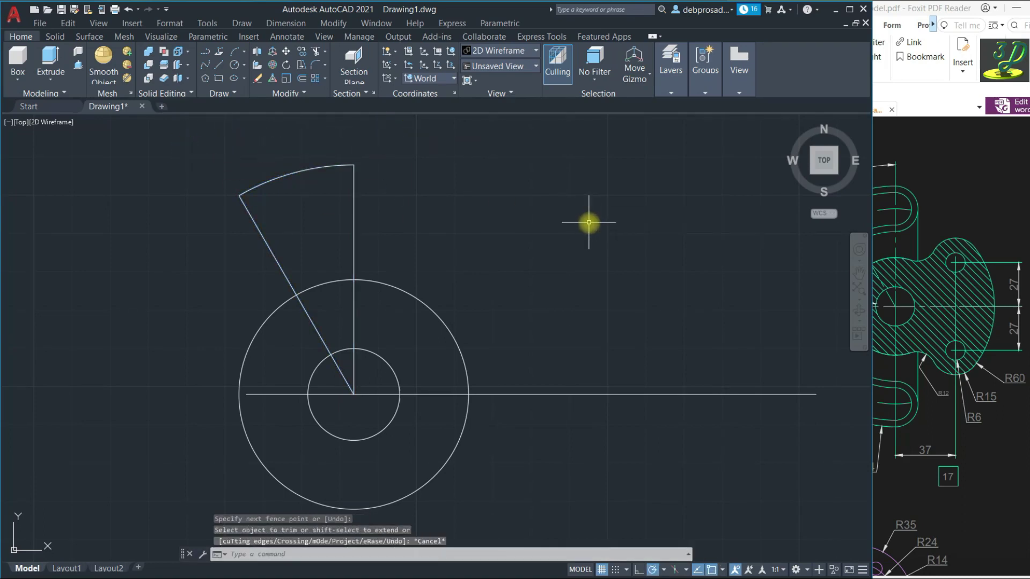
- Check the slot dimensions in the reference PDF and offset the radius 60 arc by 10 both inward and outward
click(935, 216)
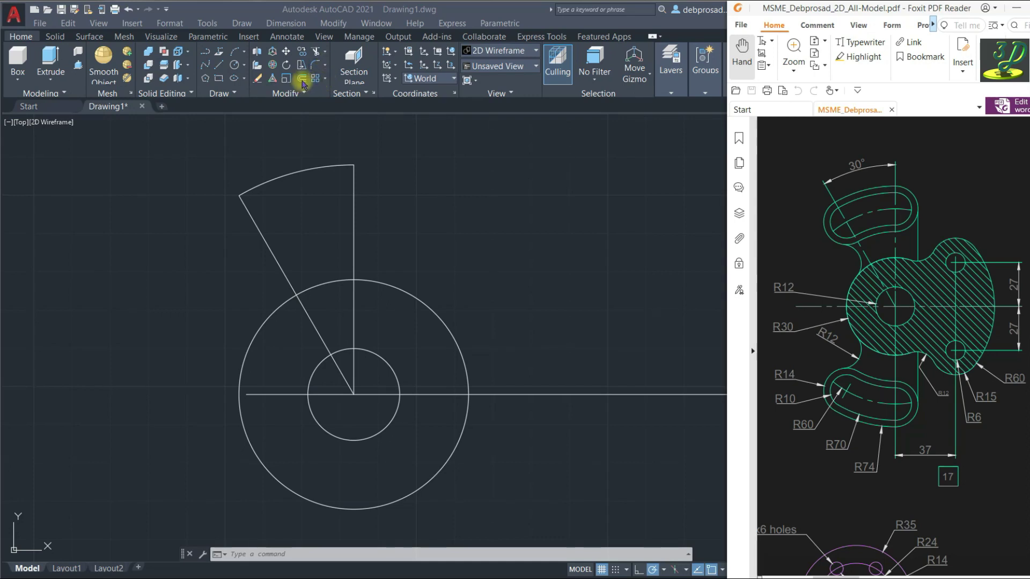
click(295, 129)
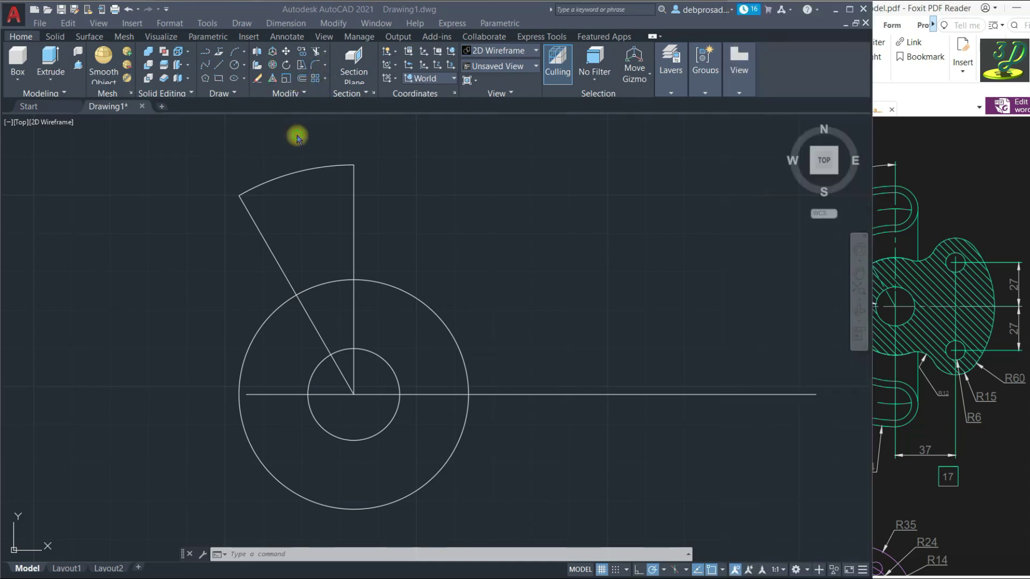
click(301, 79)
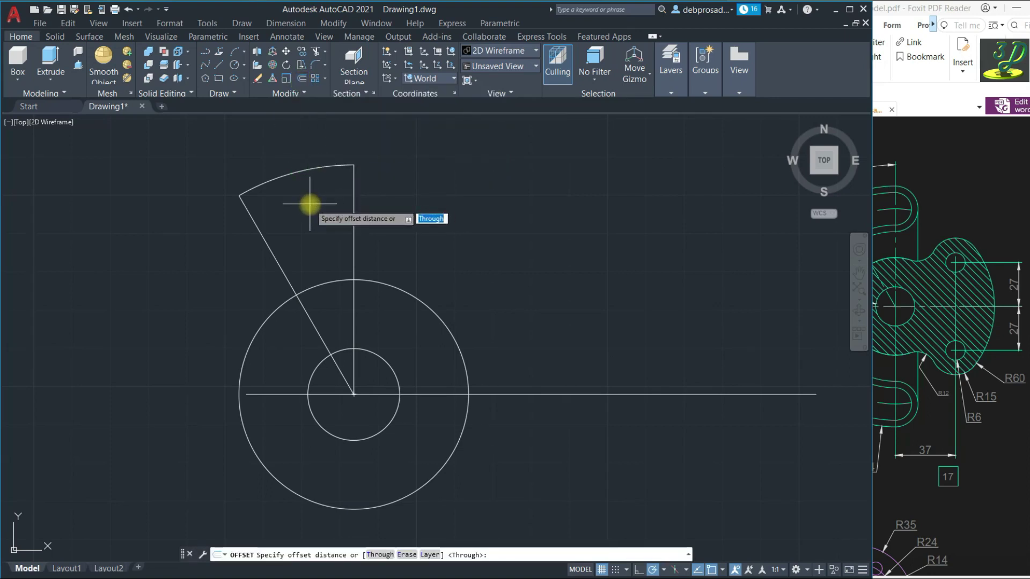
key(Return)
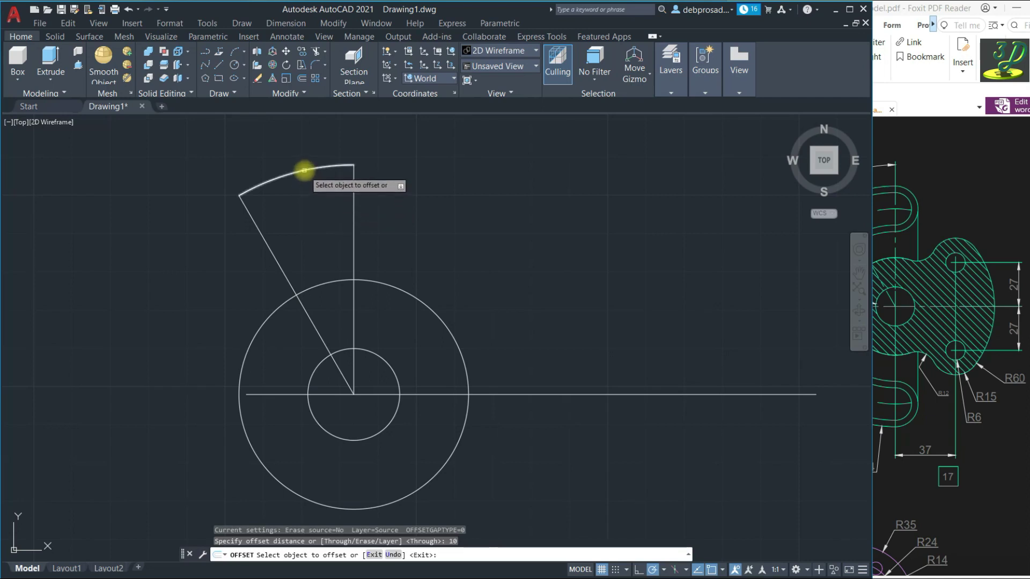
click(349, 166)
click(322, 214)
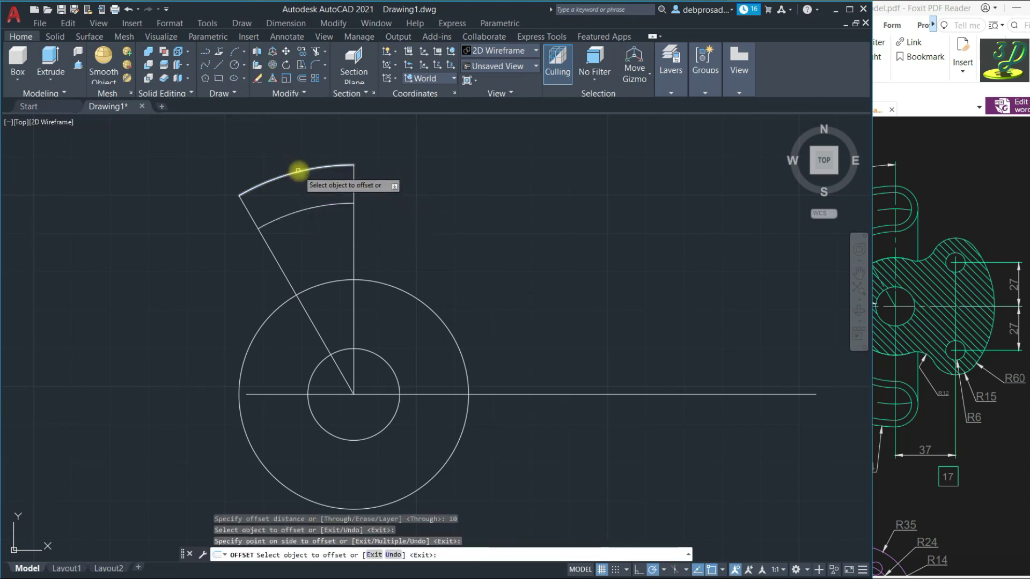
click(300, 171)
click(281, 135)
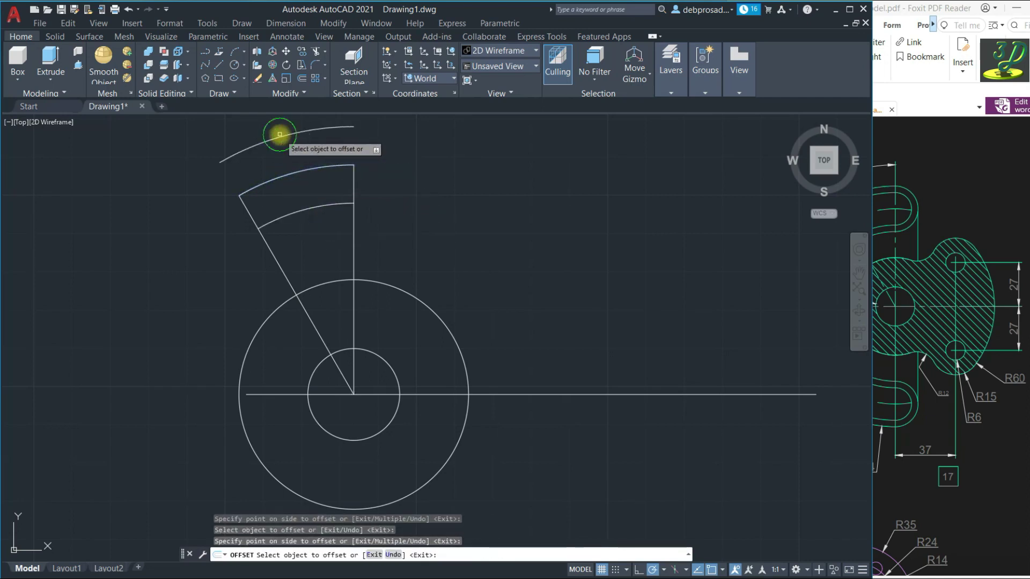
- Offset the radius 60 arc by 14 both inward and outward
click(289, 174)
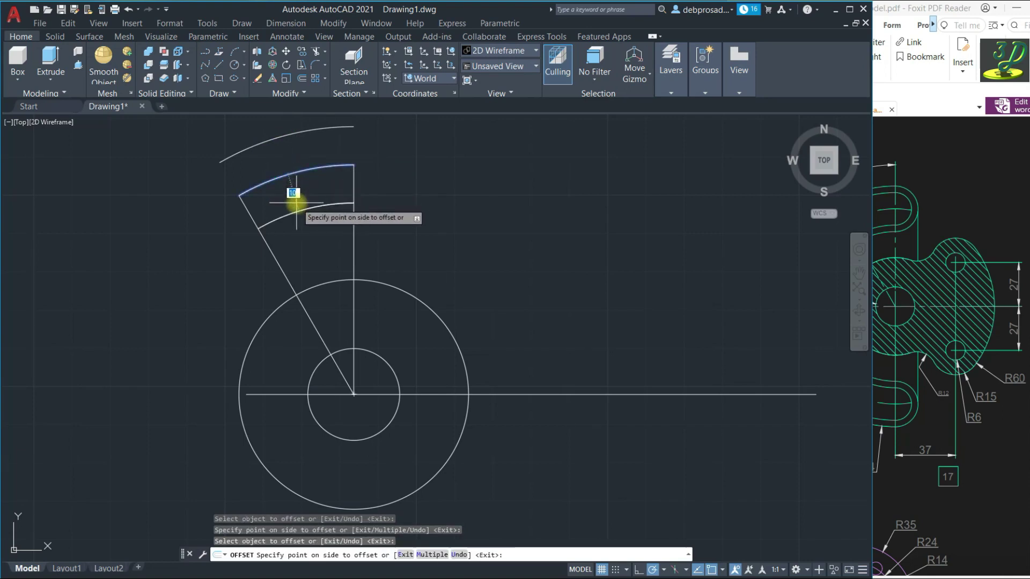
text(14)
key(Return)
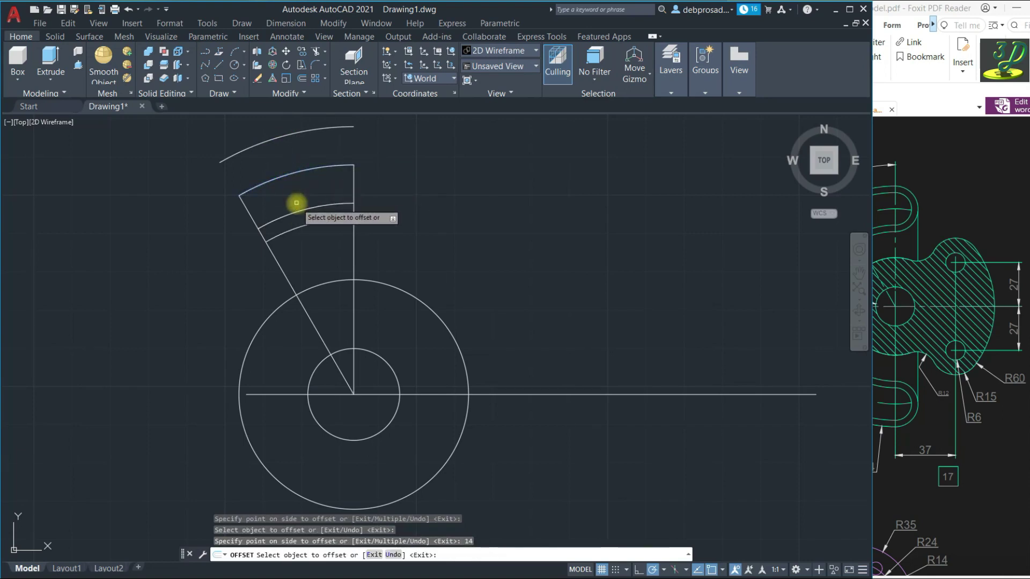
click(296, 170)
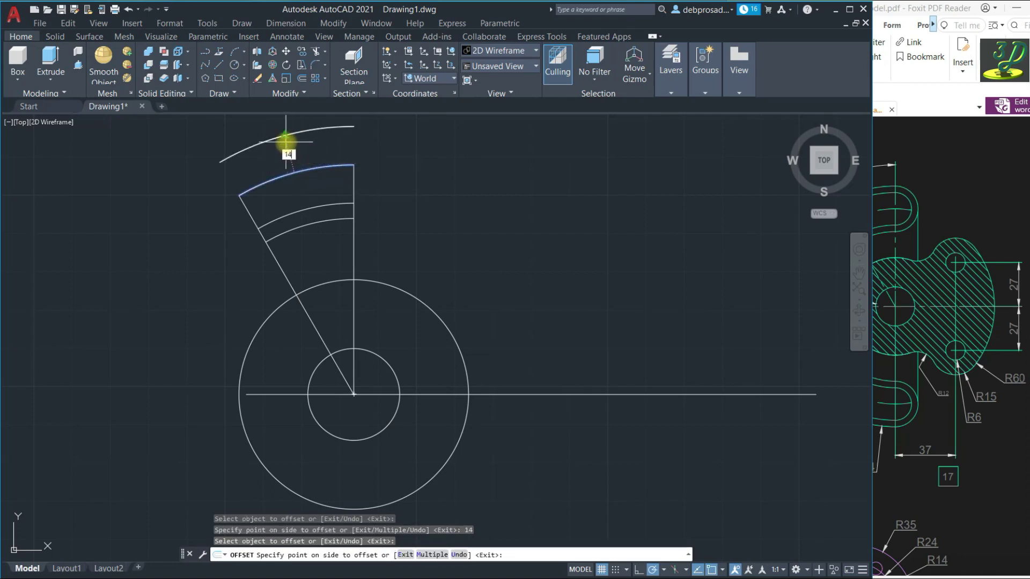
click(286, 142)
- Draw a circle of radius 10 at each end of the radius 60 centre arc
scroll(275, 241, down, 2)
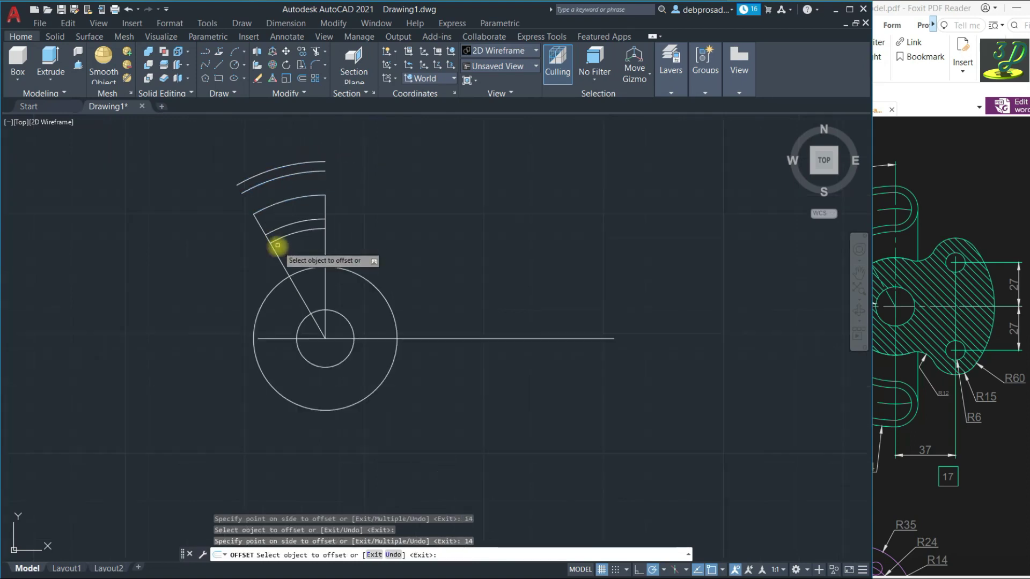
scroll(308, 169, up, 2)
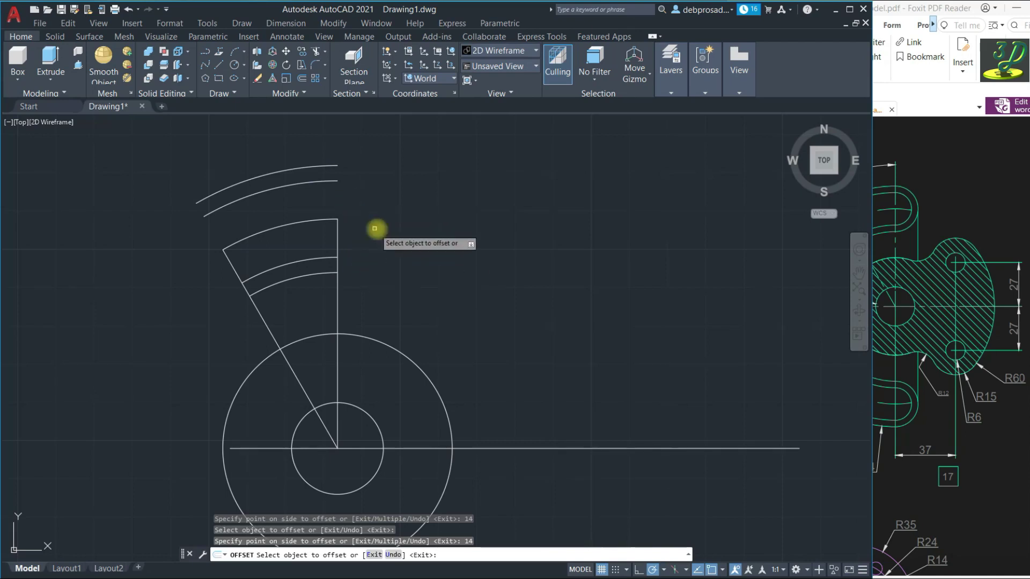
click(234, 65)
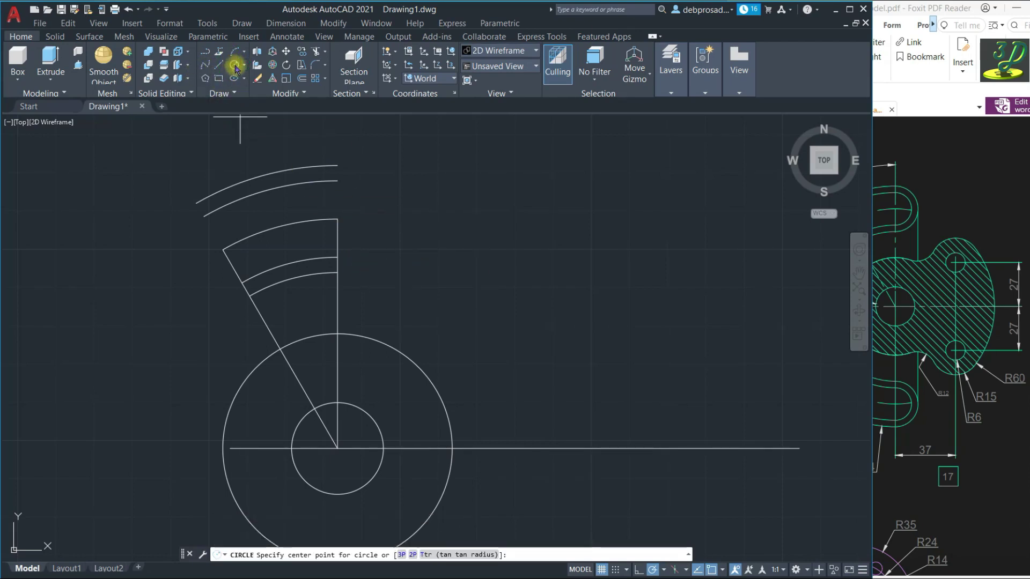
click(337, 219)
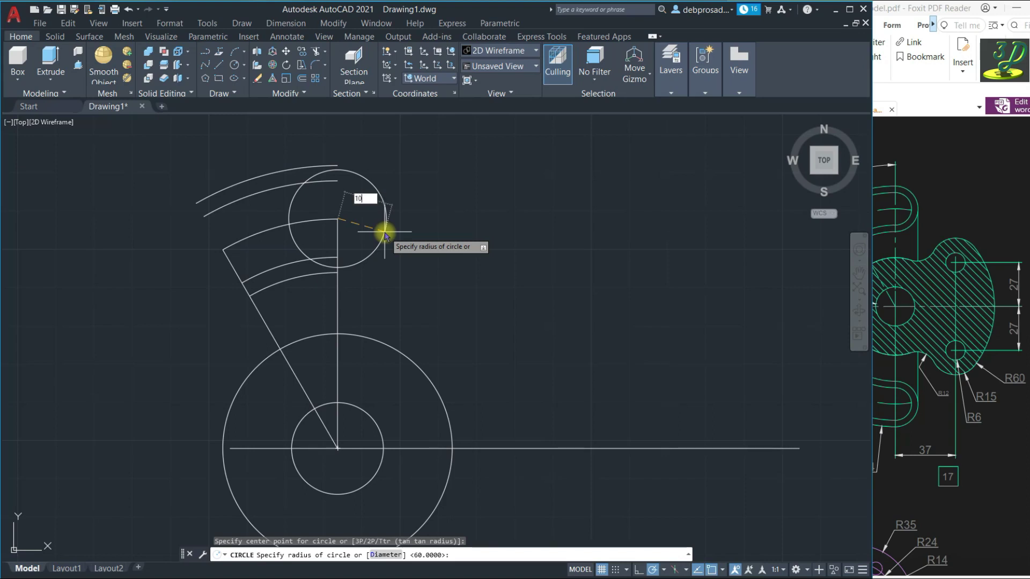
key(Return)
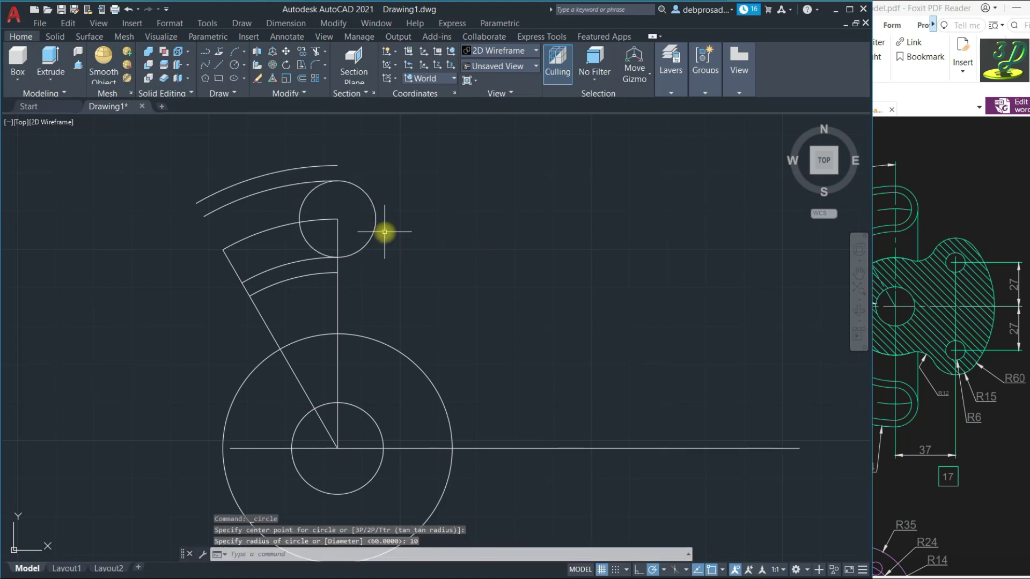
click(235, 64)
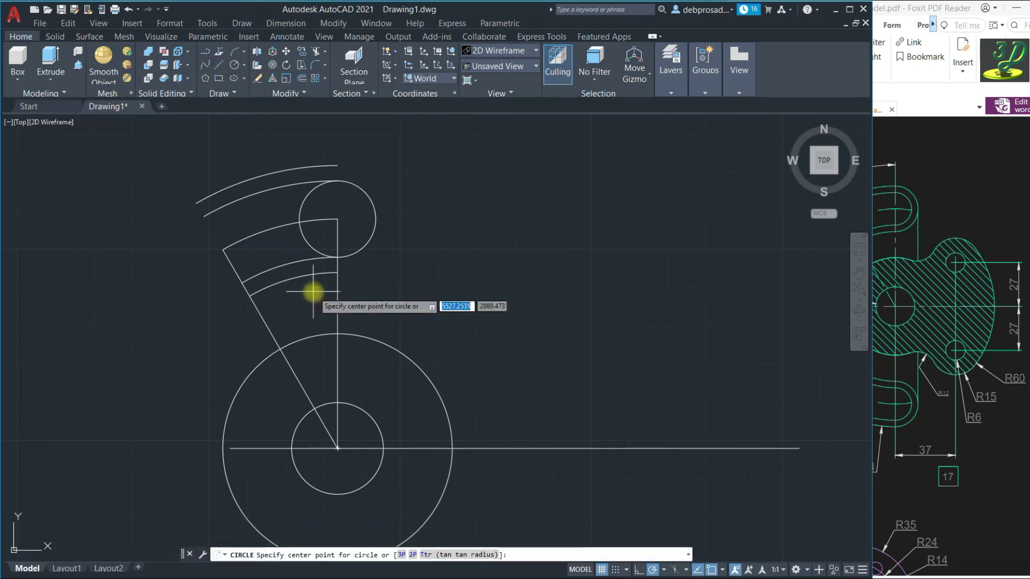
click(223, 249)
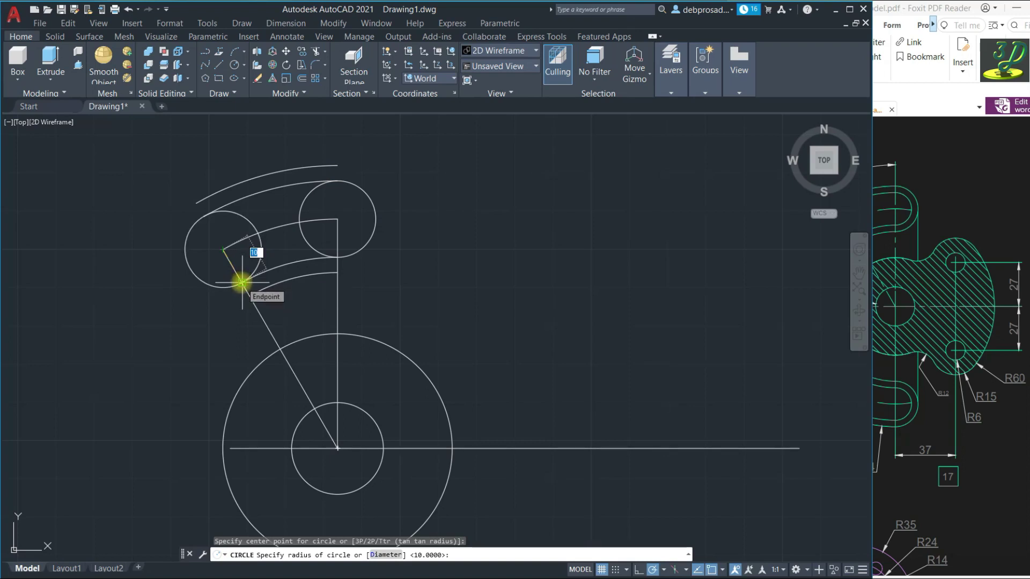
click(242, 283)
- Draw a circle of radius 14 at each end of the centre arc, reaching the outermost offset arc
click(235, 67)
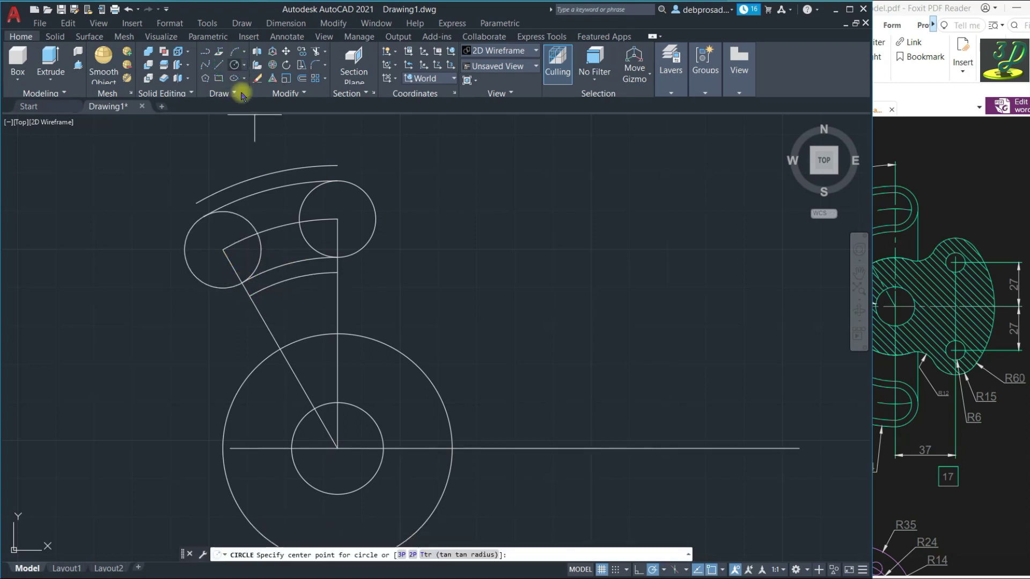
click(337, 217)
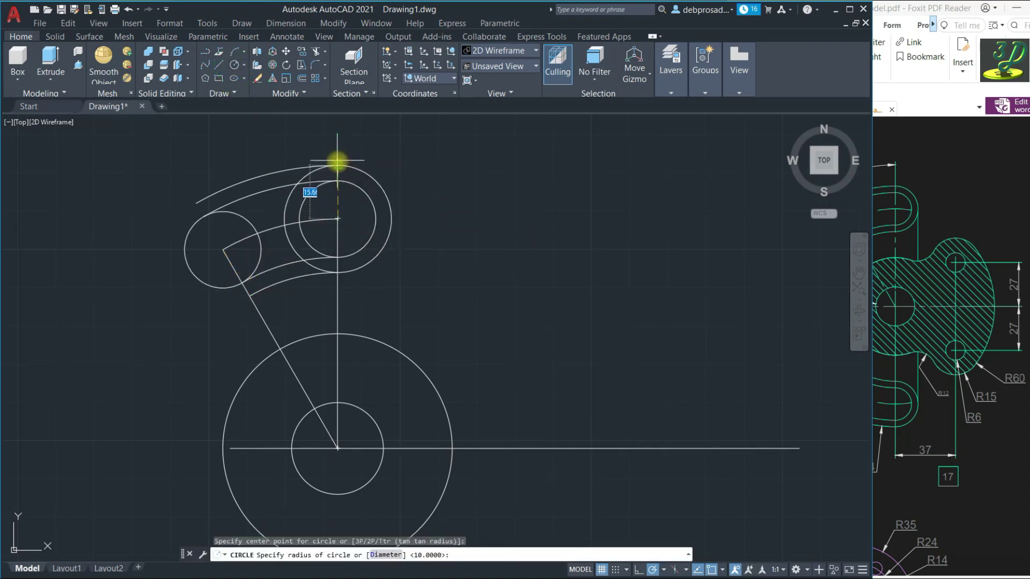
click(338, 167)
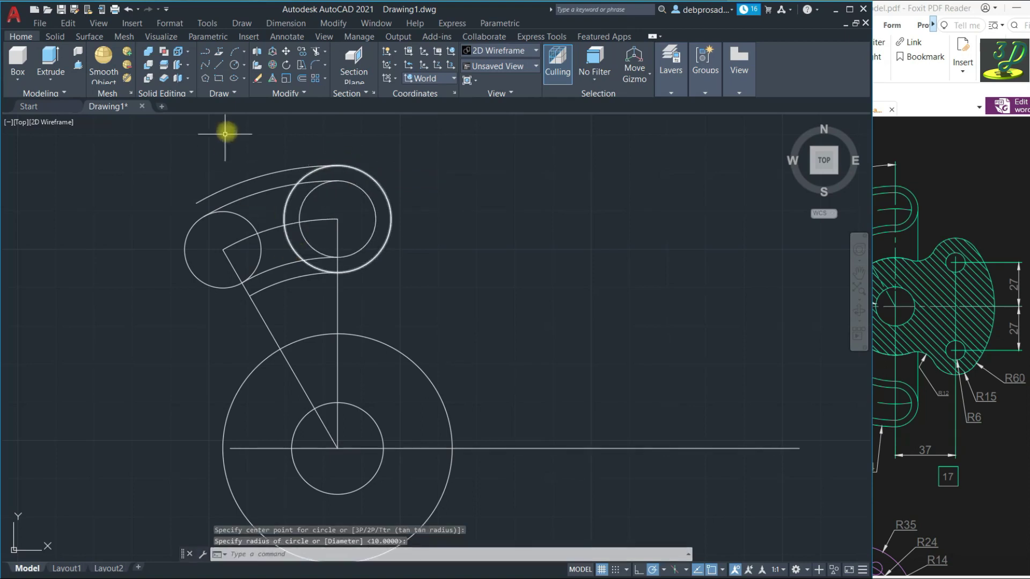
click(234, 68)
click(223, 249)
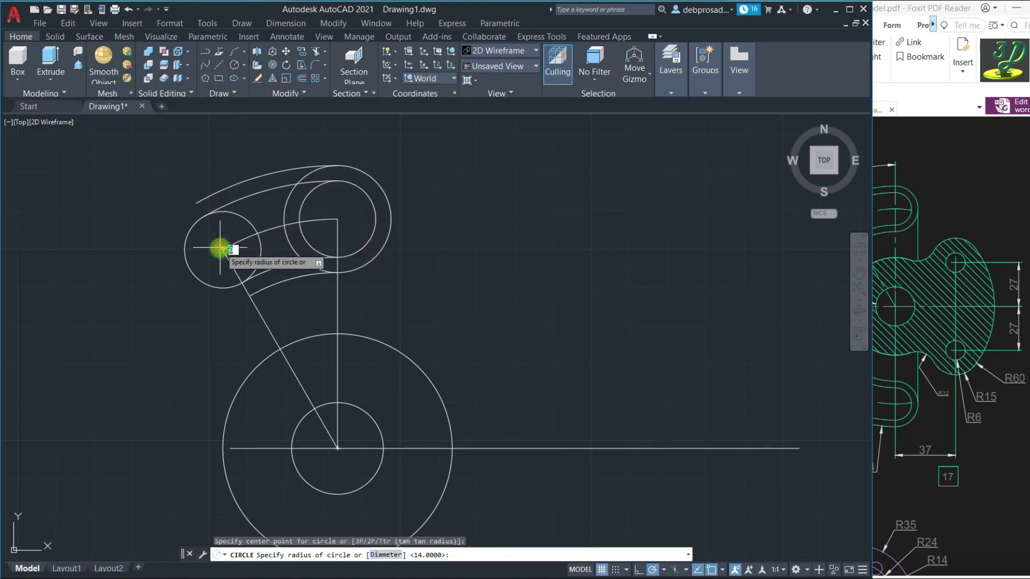
click(197, 201)
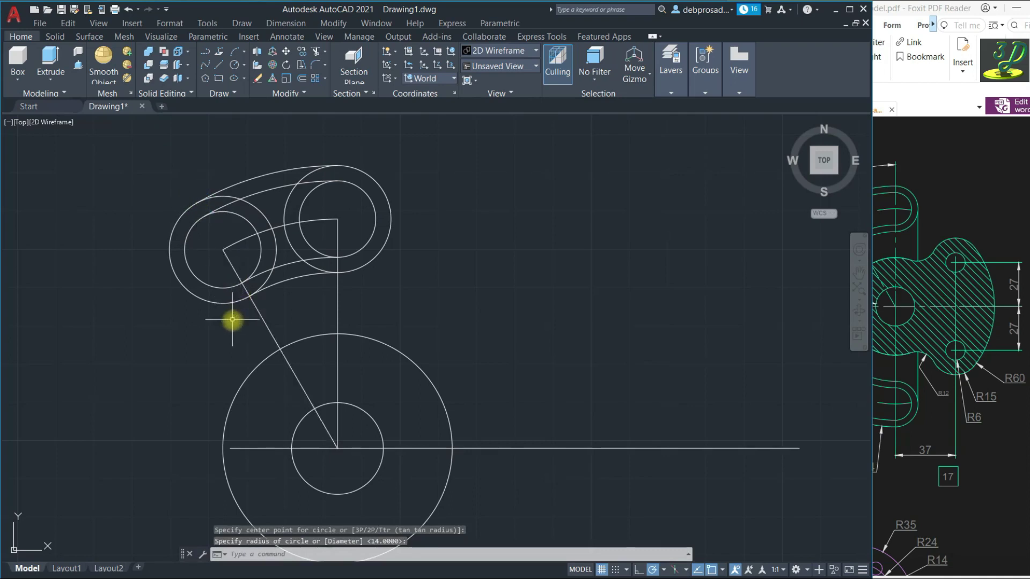
- Trim the inner halves of both radius 14 circles against the outermost and innermost arcs to form the outer slot outline
click(268, 180)
click(266, 173)
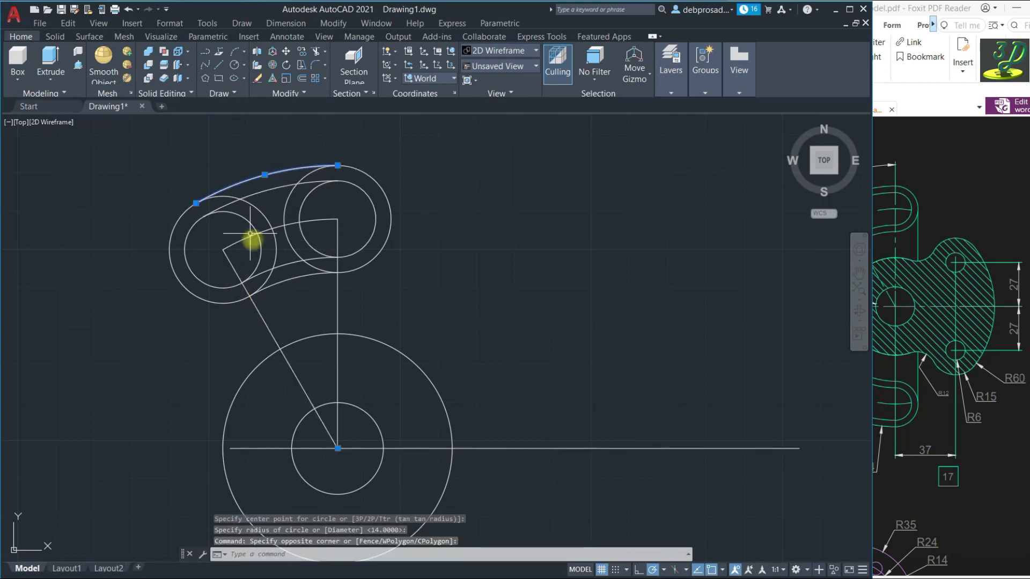
click(277, 284)
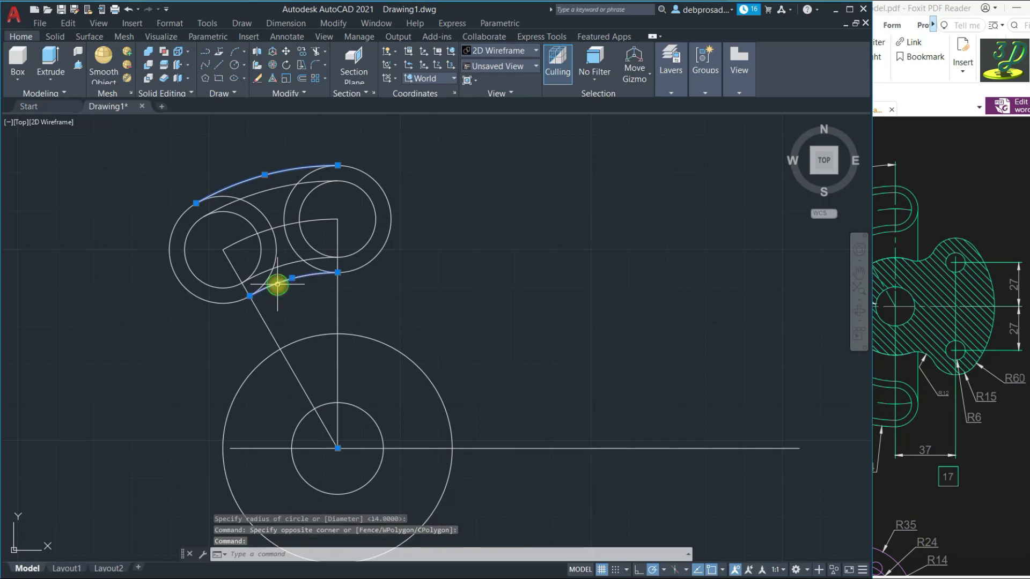
click(317, 50)
mouse_move(331, 209)
mouse_down()
mouse_move(281, 198)
mouse_move(260, 212)
mouse_up()
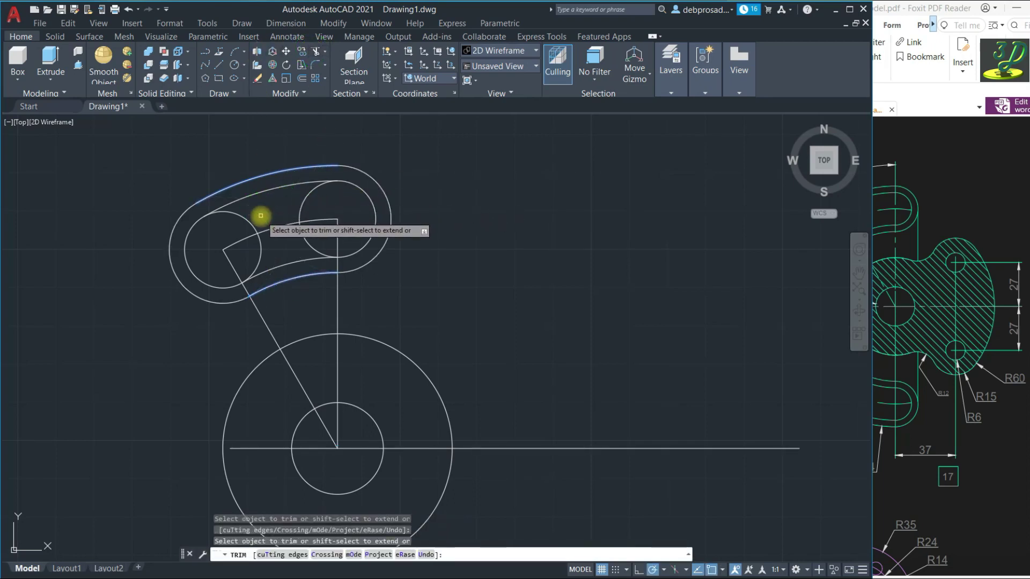
key(Escape)
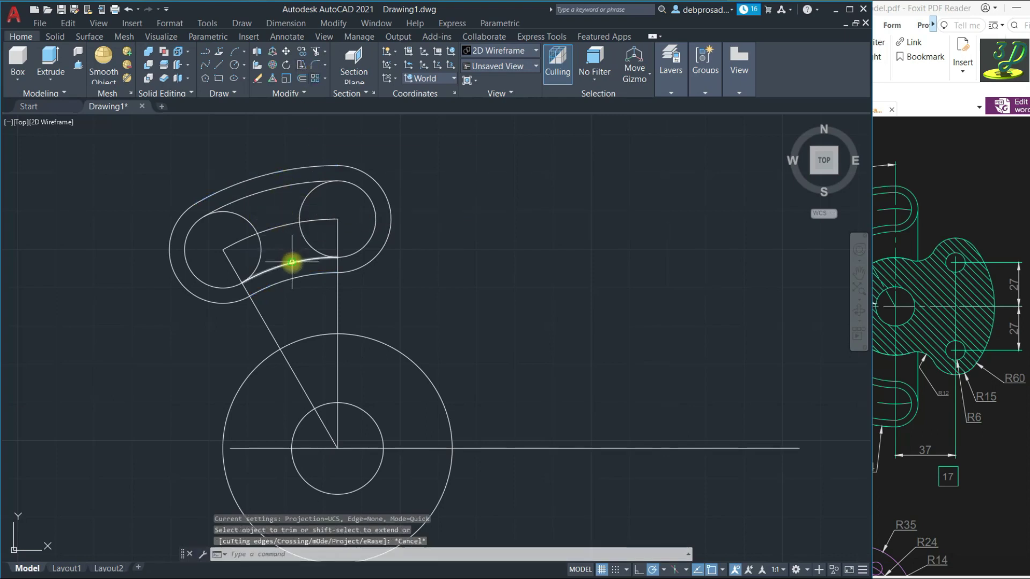
- Trim the inner halves of both radius 10 circles against the two arcs offset by 10 to form the inner slot outline
click(291, 261)
click(263, 191)
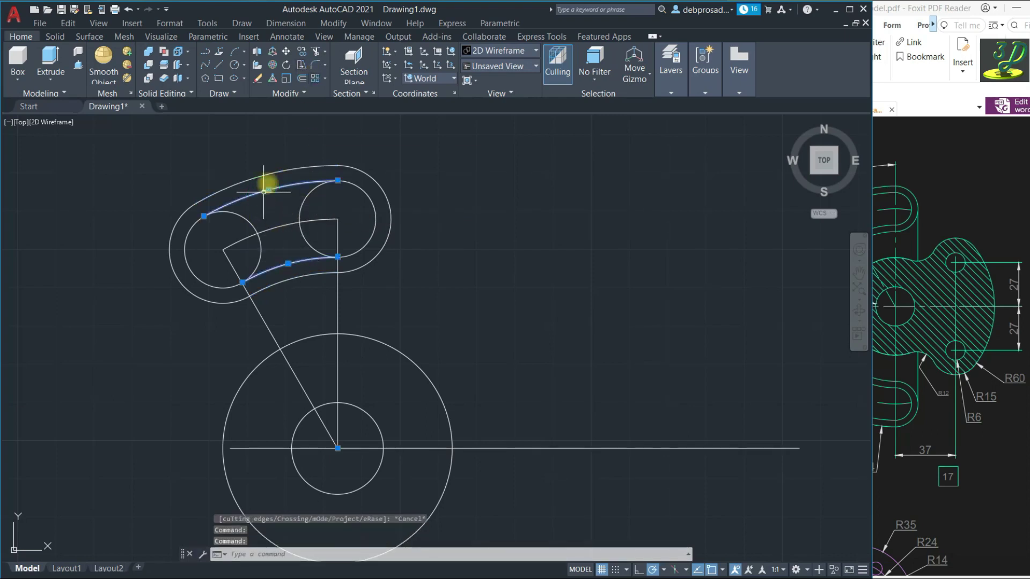
click(315, 52)
mouse_move(322, 201)
mouse_down()
mouse_move(249, 195)
mouse_move(230, 224)
mouse_up()
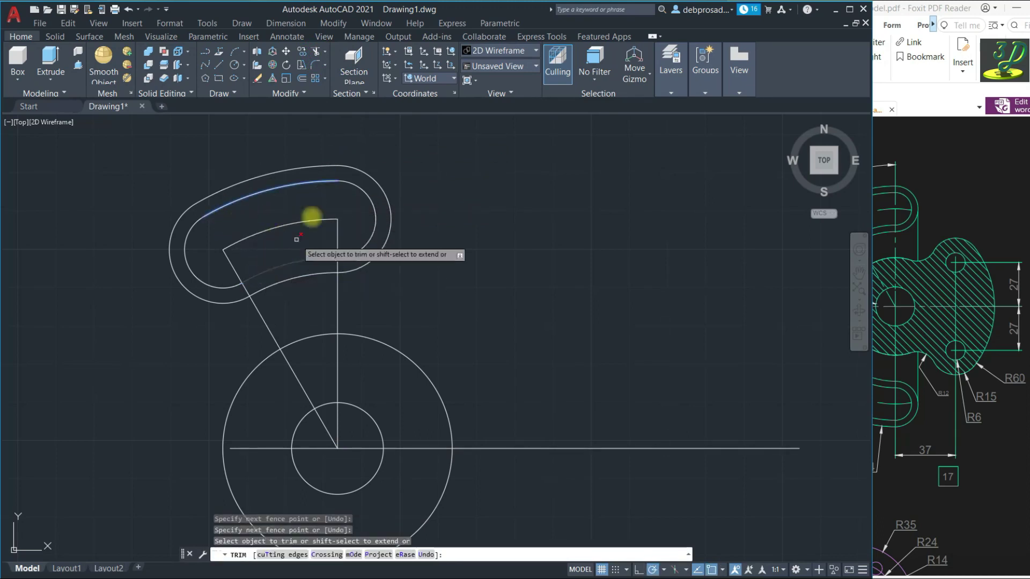
key(Escape)
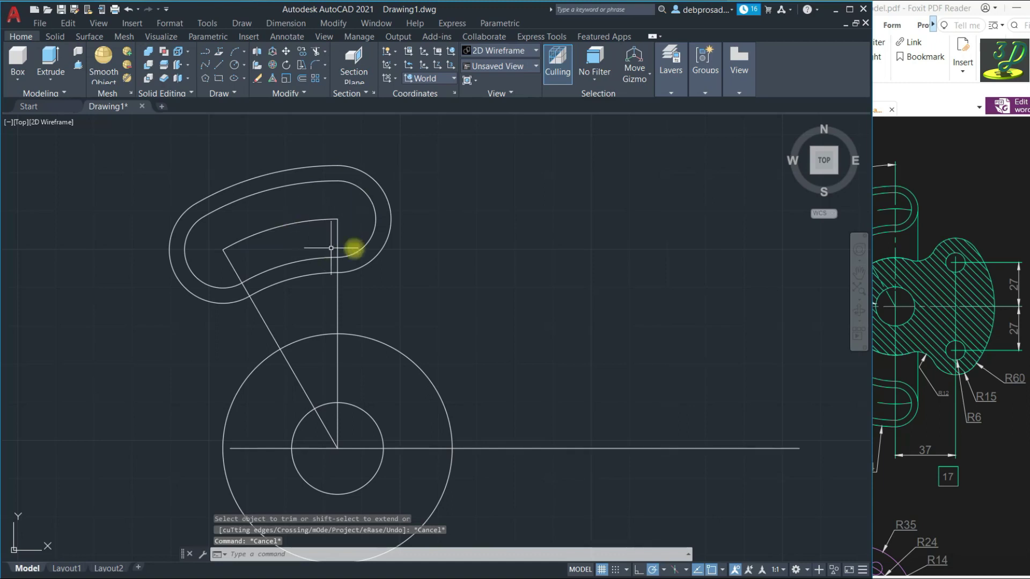
- Fillet the outer slot outline's lower-left end arc to the radius 30 circle with a radius of 12
click(952, 290)
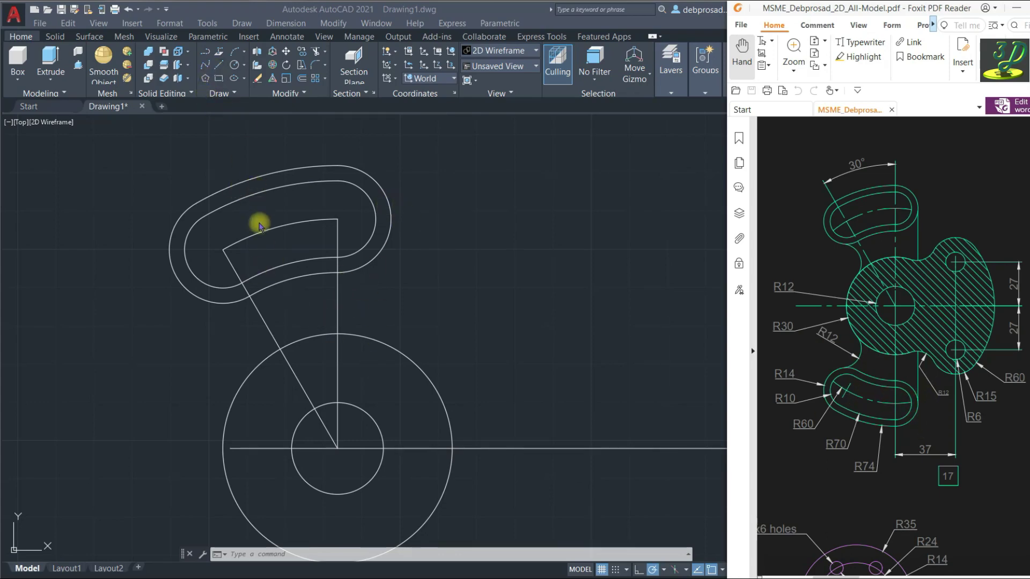
click(232, 214)
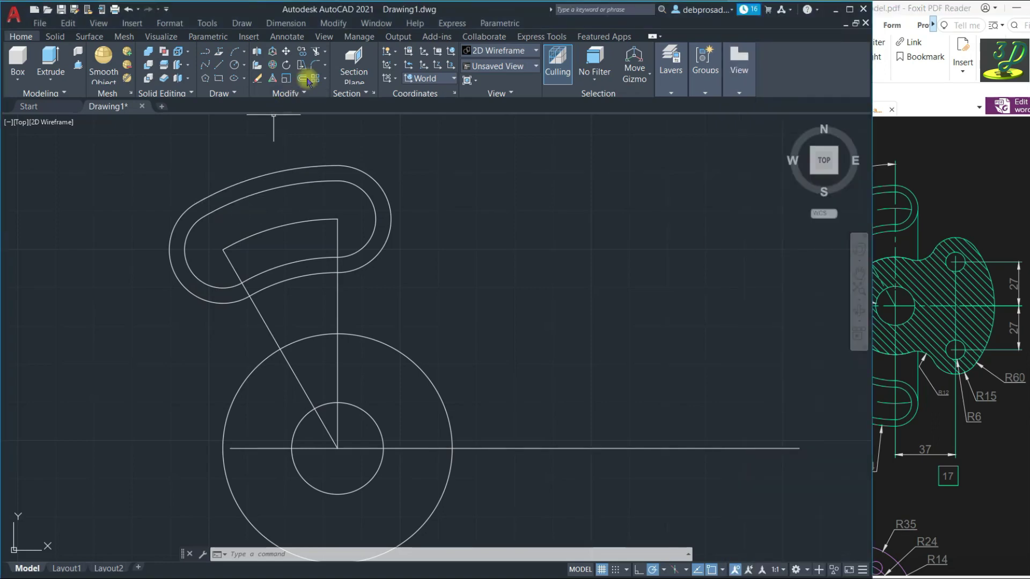
click(316, 65)
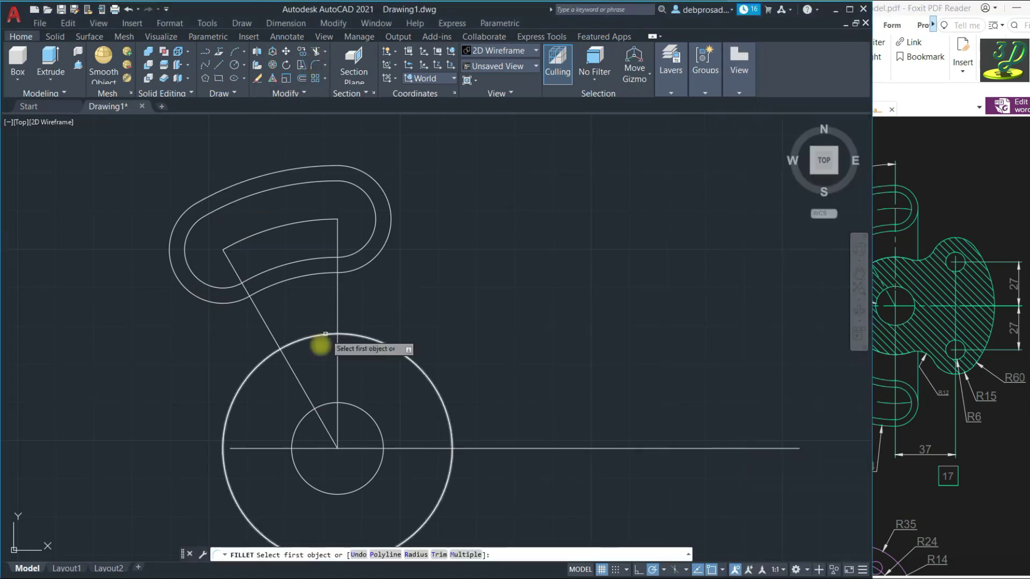
click(416, 555)
text(12)
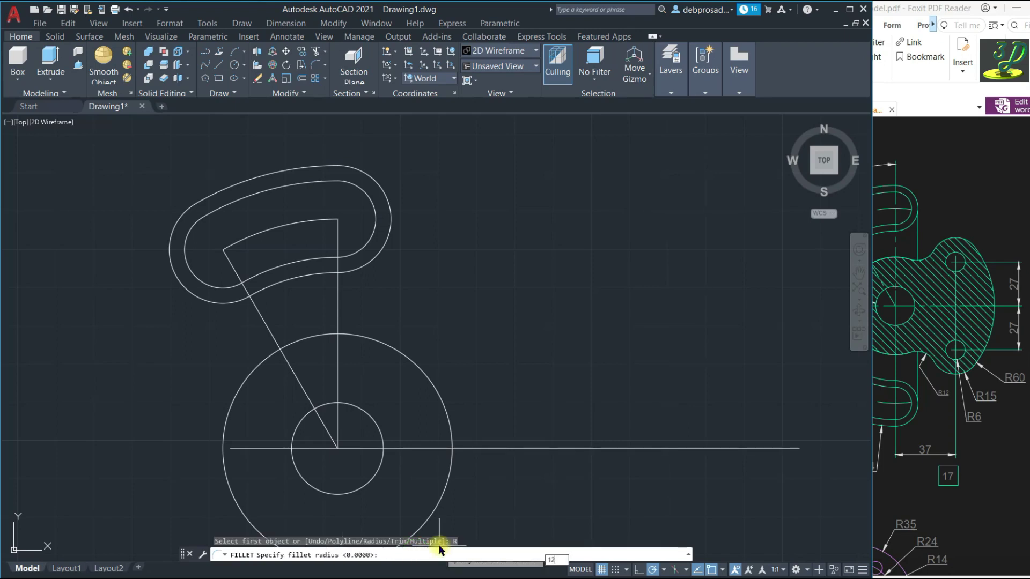
key(Return)
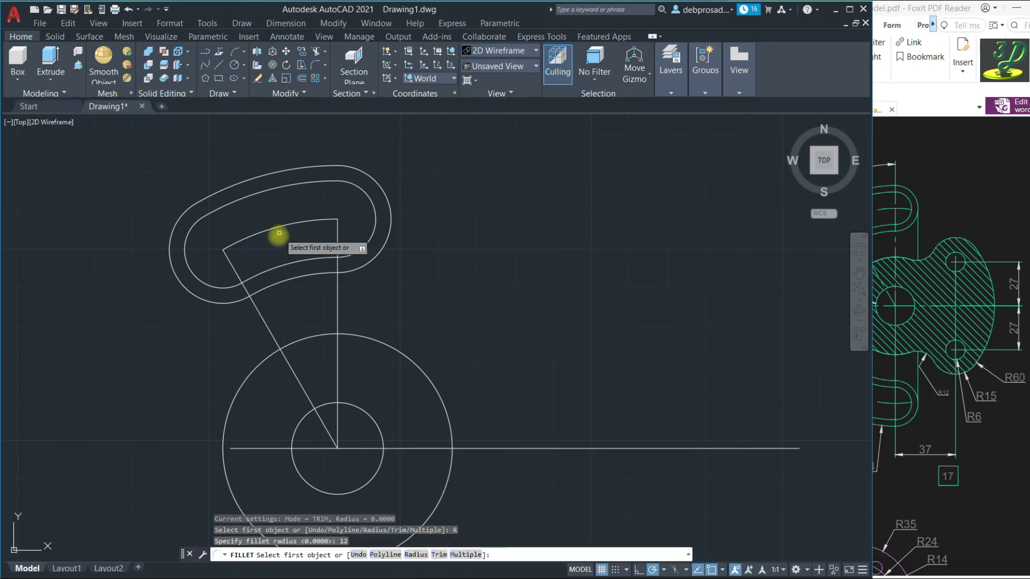
click(226, 302)
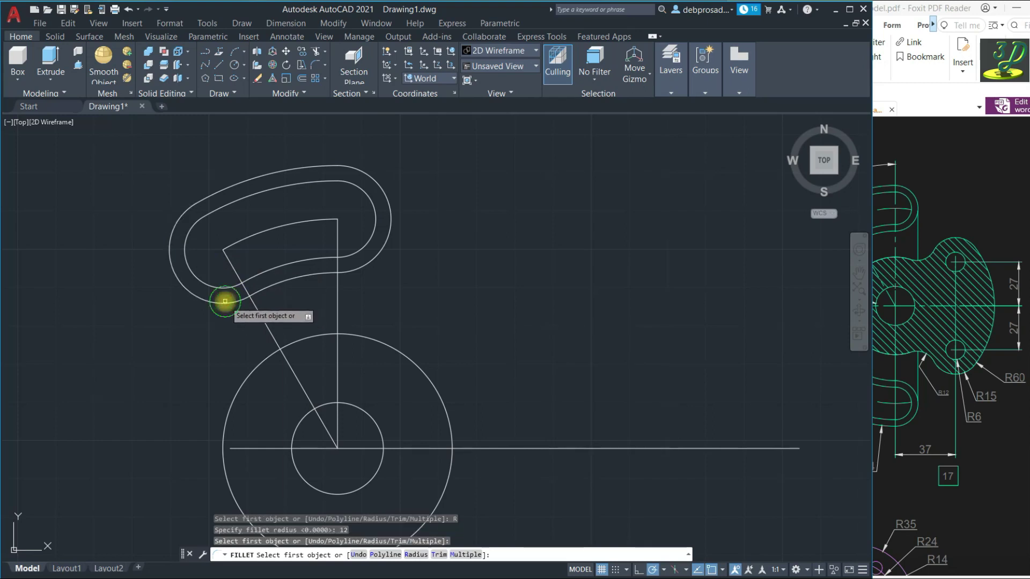
click(246, 378)
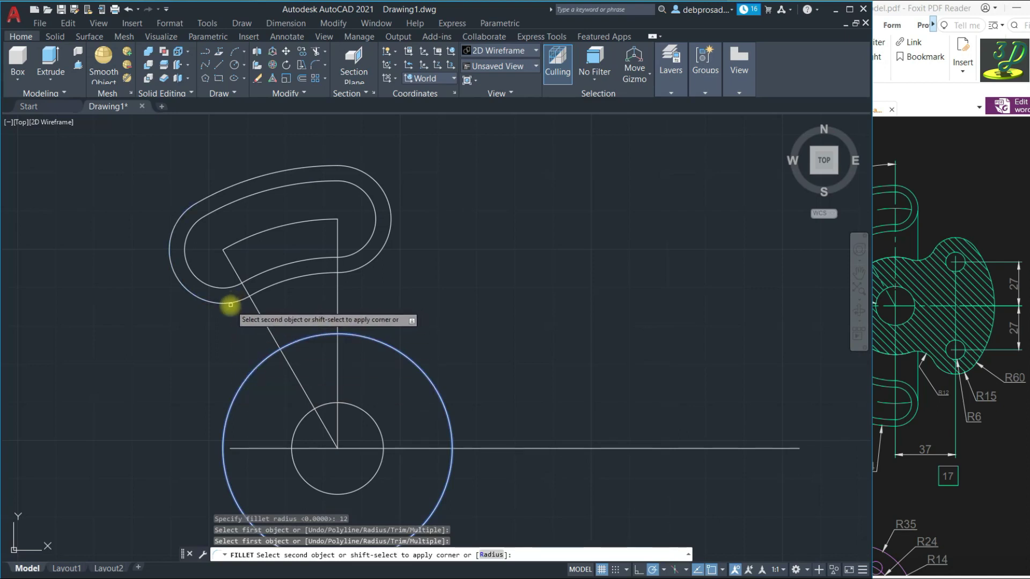
click(205, 298)
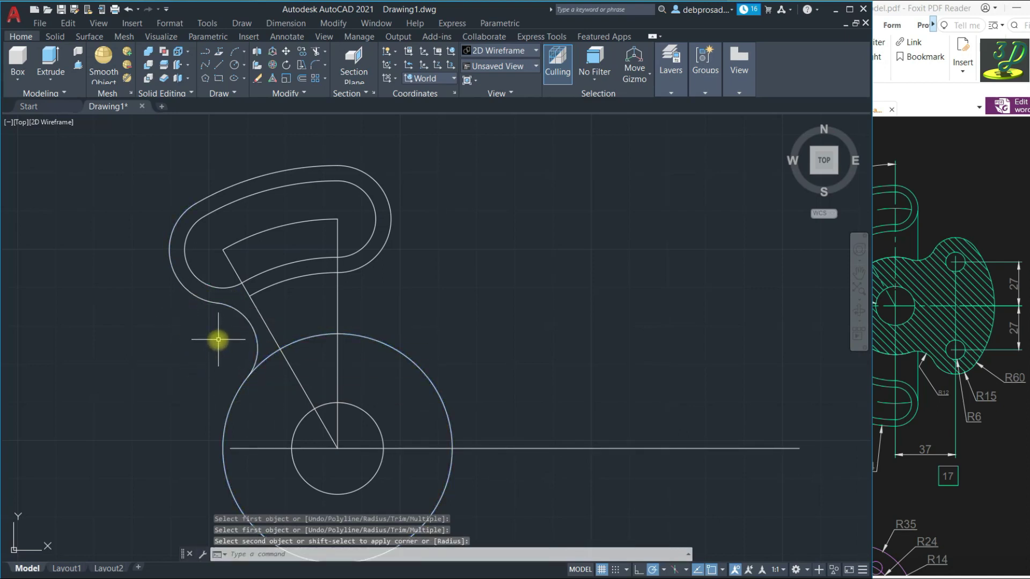
- Stretch the shortened outer end arc of the slot back to the left endpoint of the outline's lower arc and check its radius
click(191, 293)
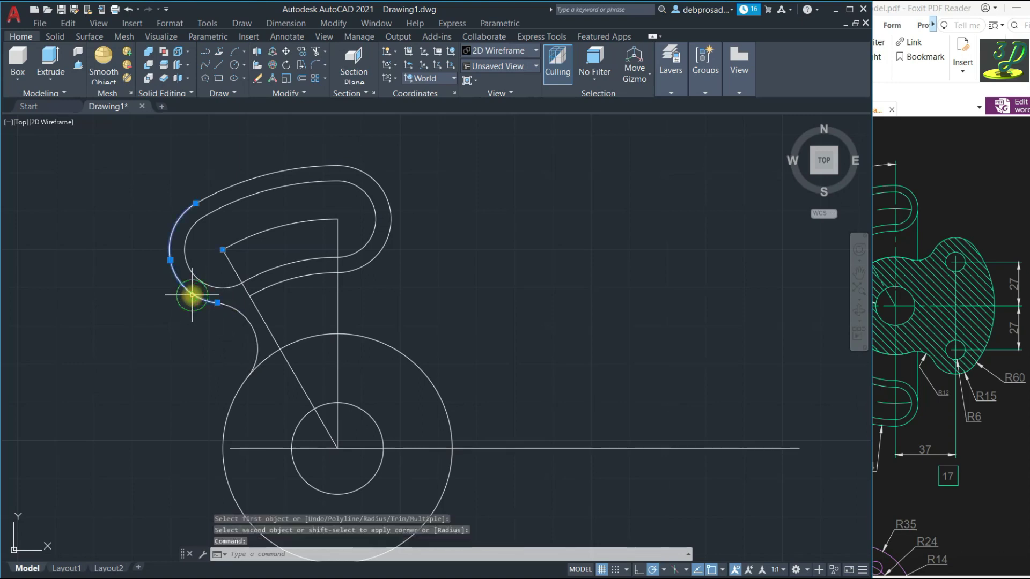
click(216, 303)
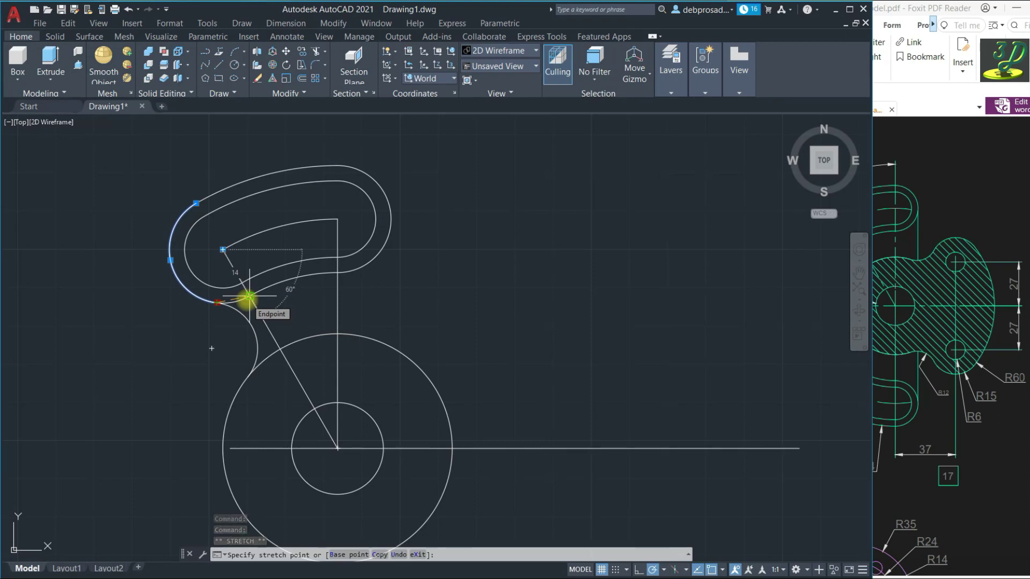
click(250, 297)
click(183, 317)
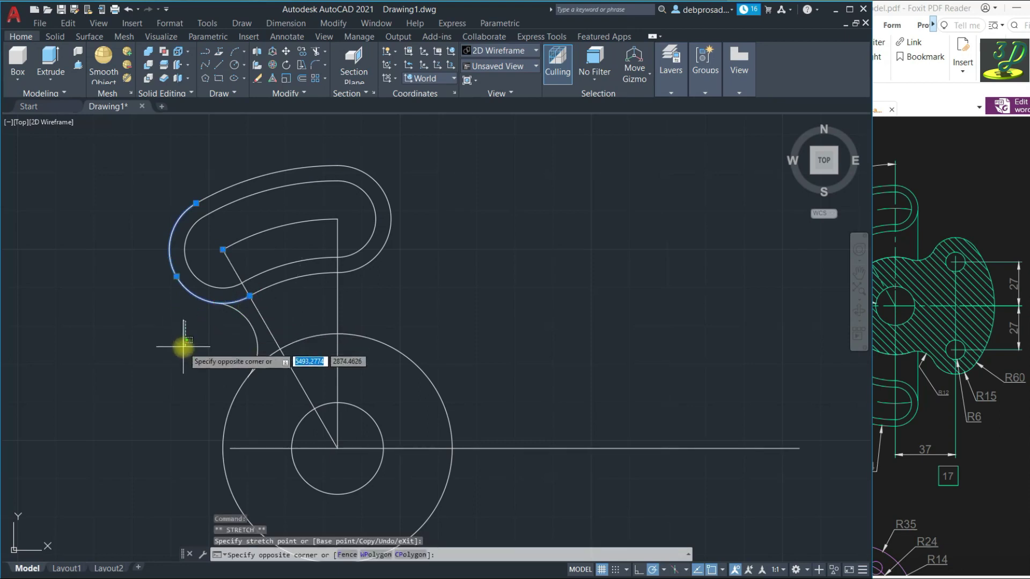
click(171, 235)
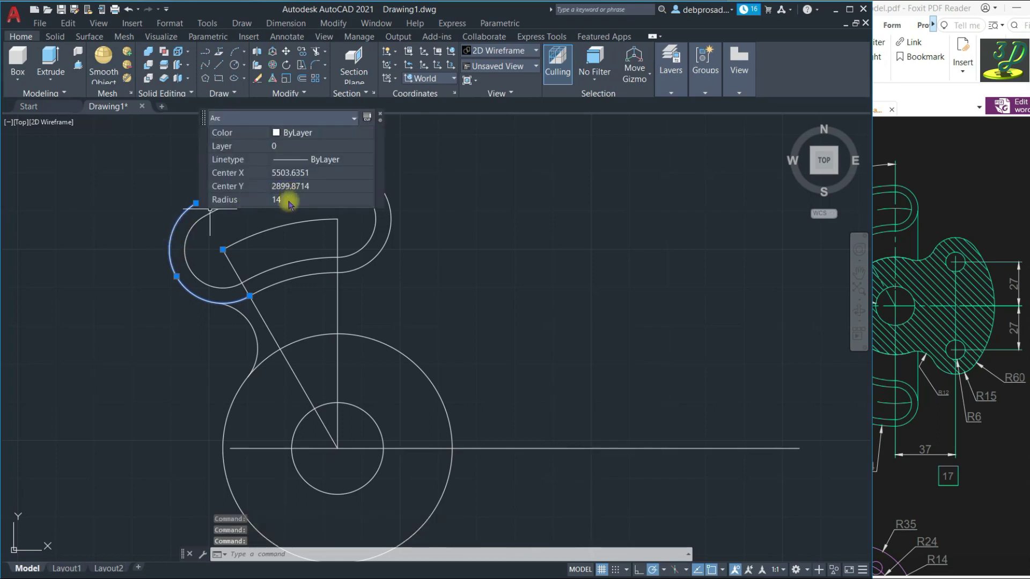
click(381, 117)
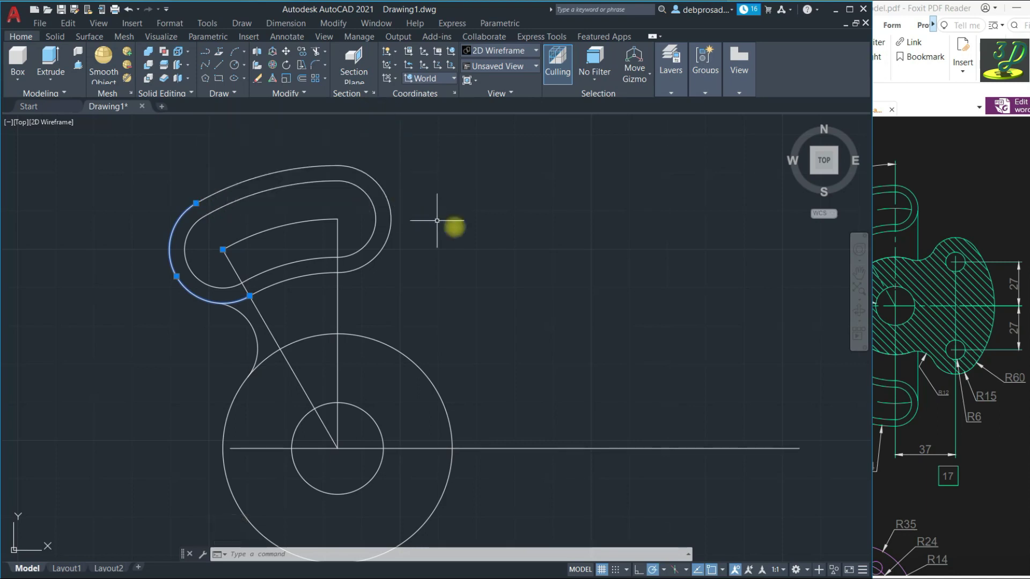
click(523, 281)
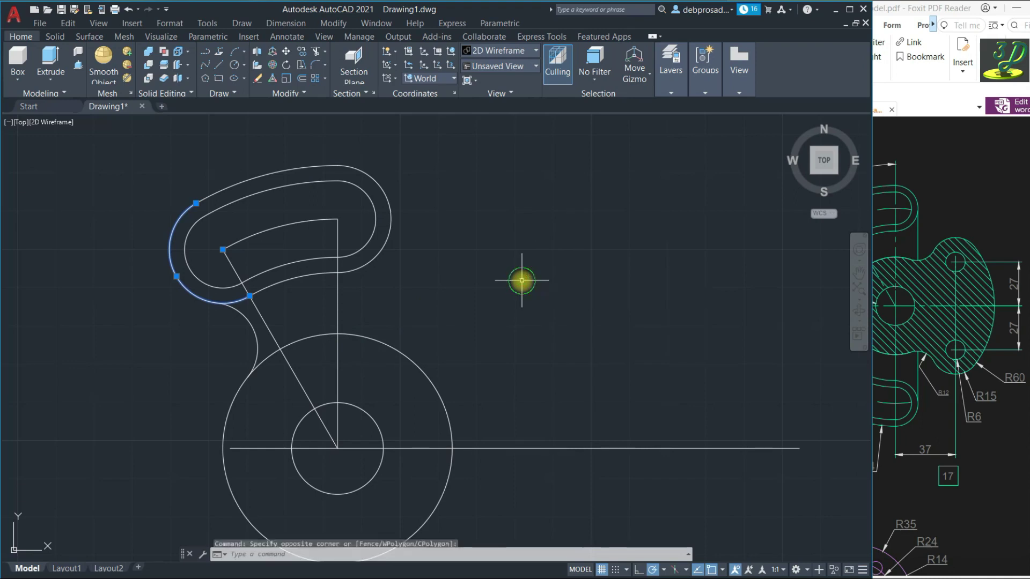
- Draw a vertical line from the right quadrant of the outer slot outline down to the radius 30 circle
click(217, 54)
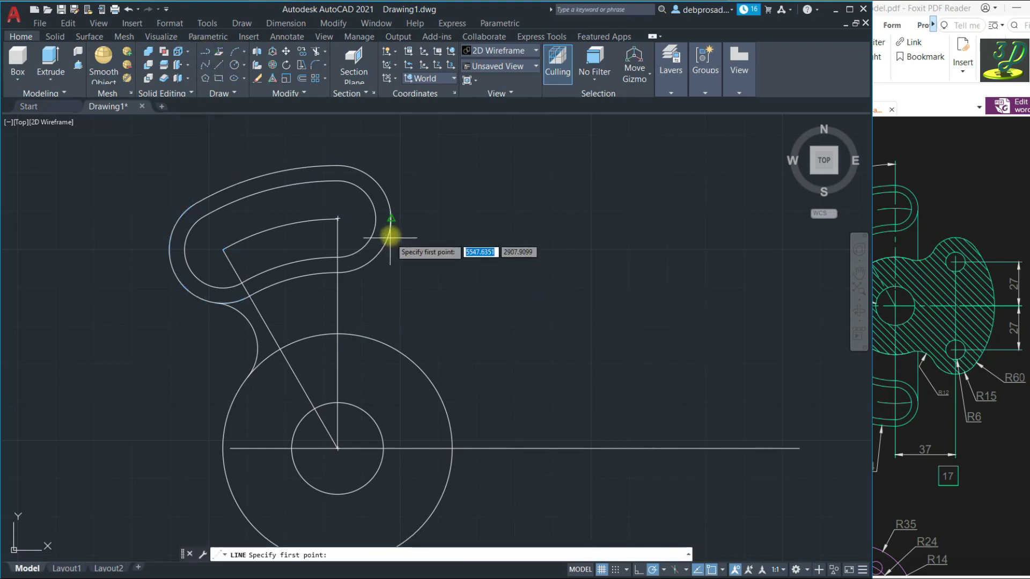
click(391, 218)
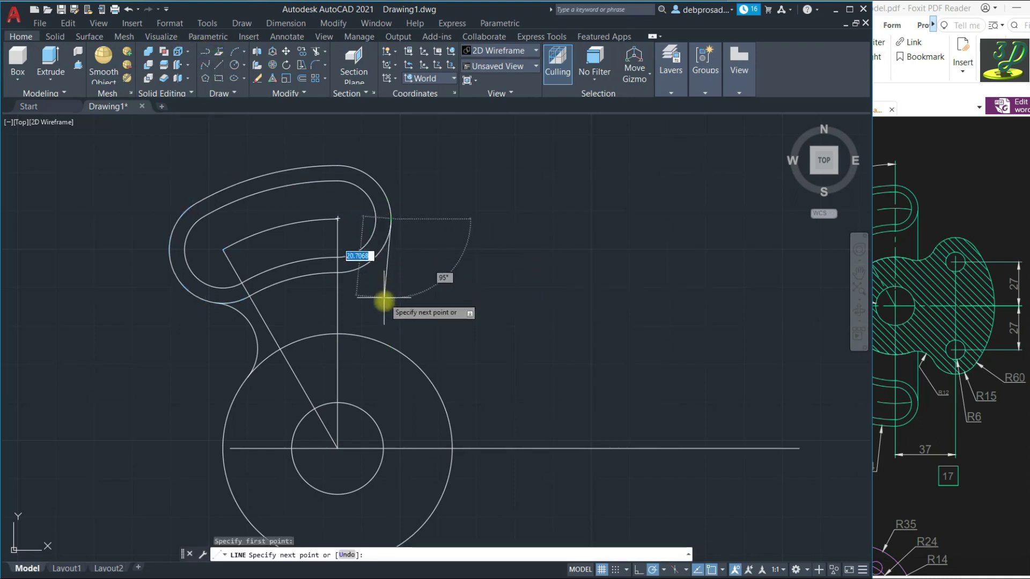
click(391, 346)
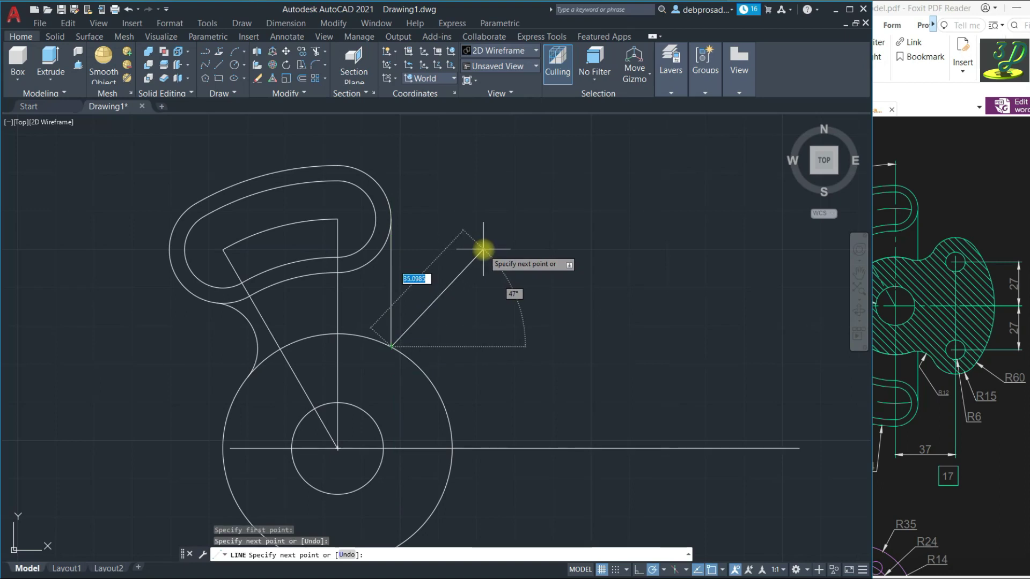
key(Return)
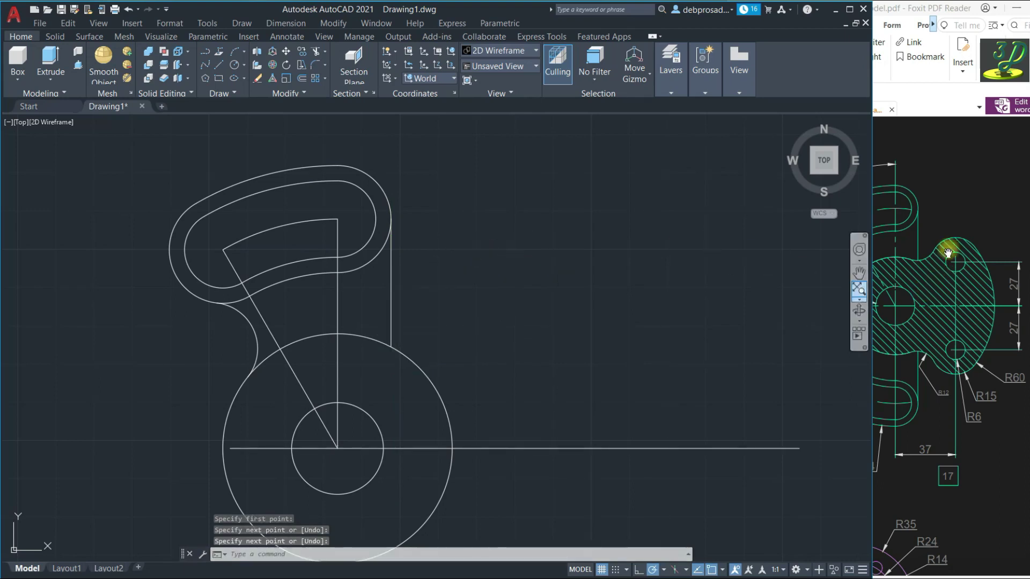
- Draw construction lines from the concentric circles' centre, 37 horizontally to the right and 27 vertically up
click(949, 248)
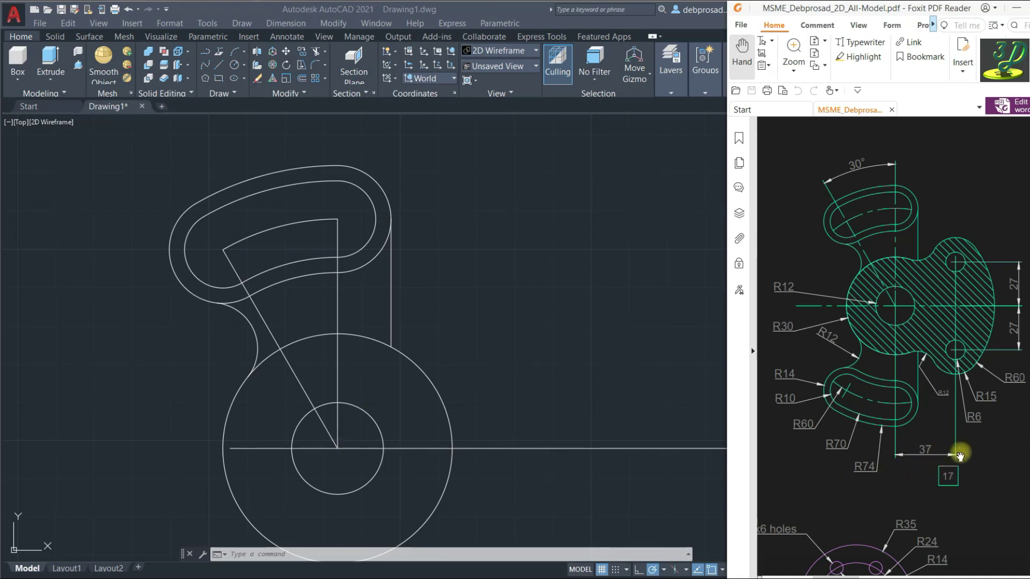
click(218, 81)
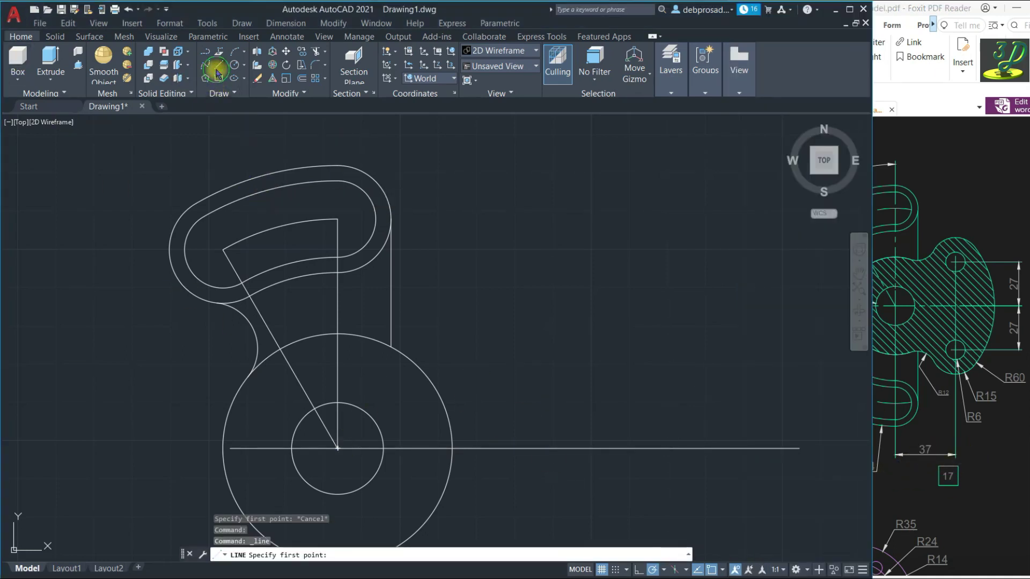
click(338, 448)
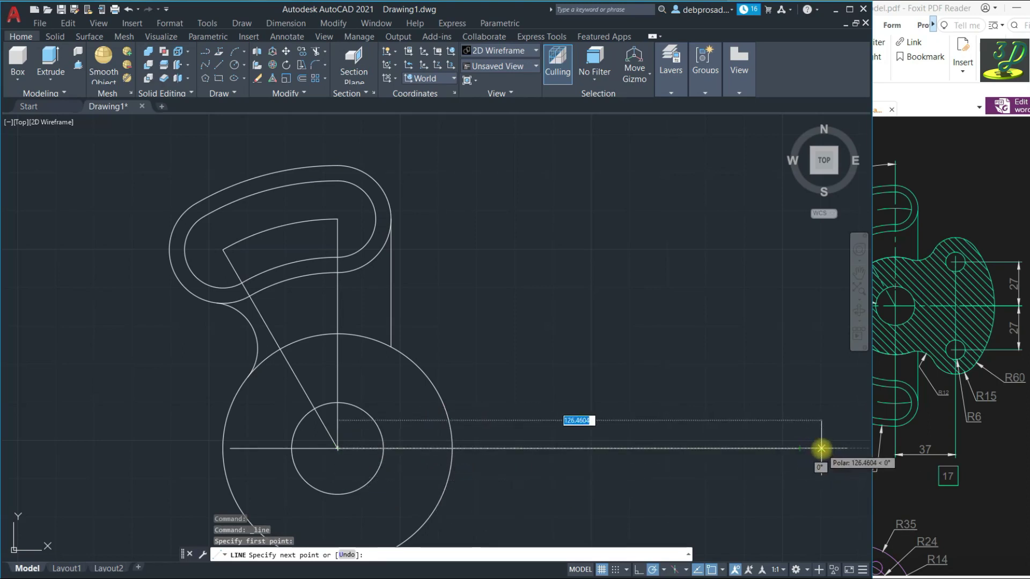
text(3)
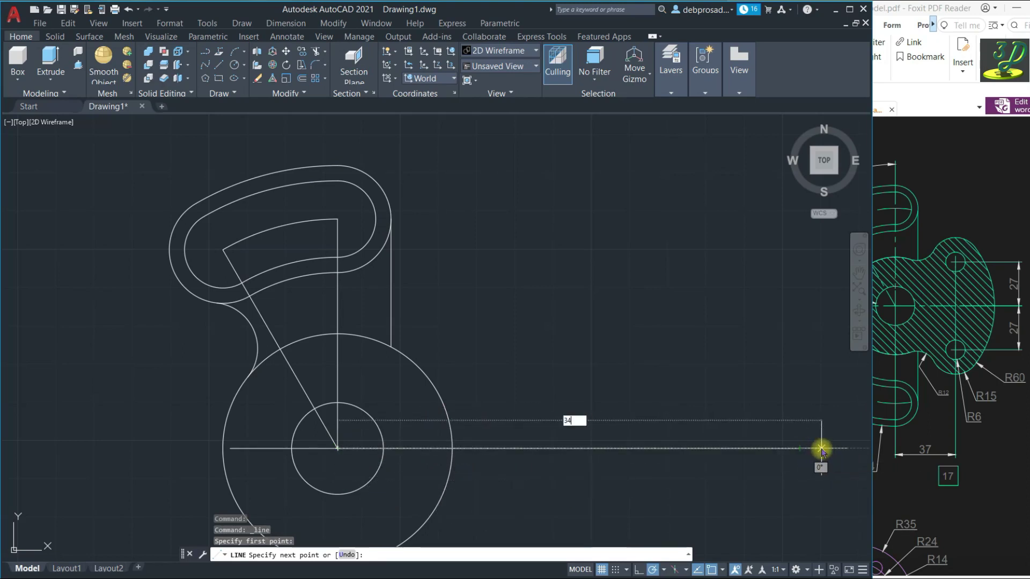
text(7)
key(Return)
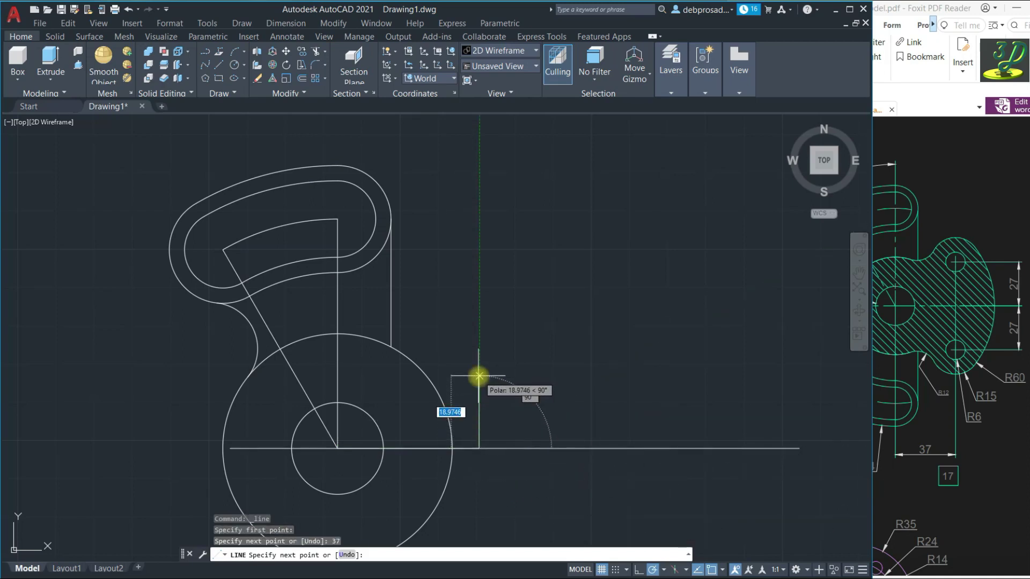
text(27)
key(Return)
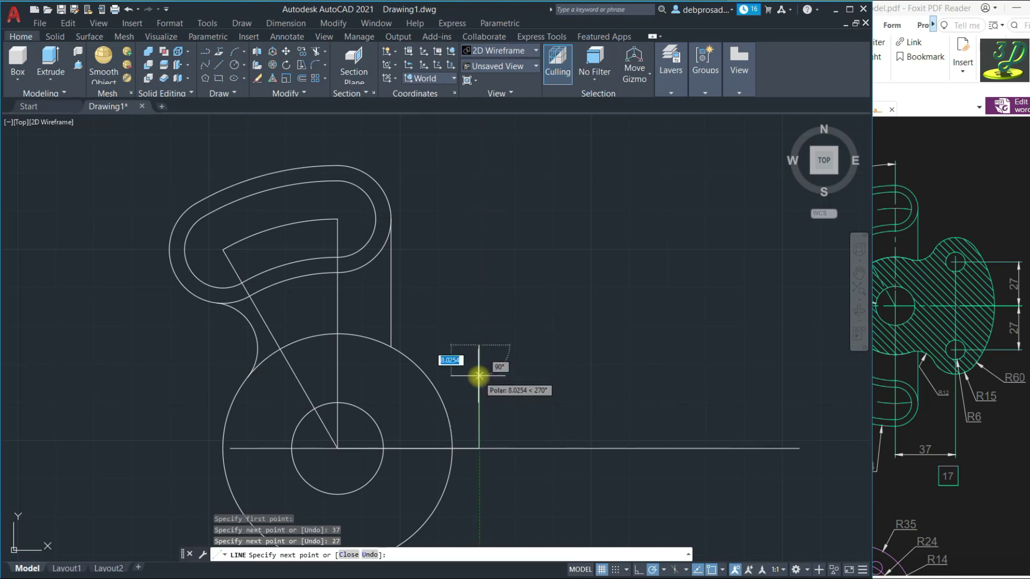
- Draw two concentric circles of radius 6 and radius 15 at the upper end of the vertical 27 line
click(232, 63)
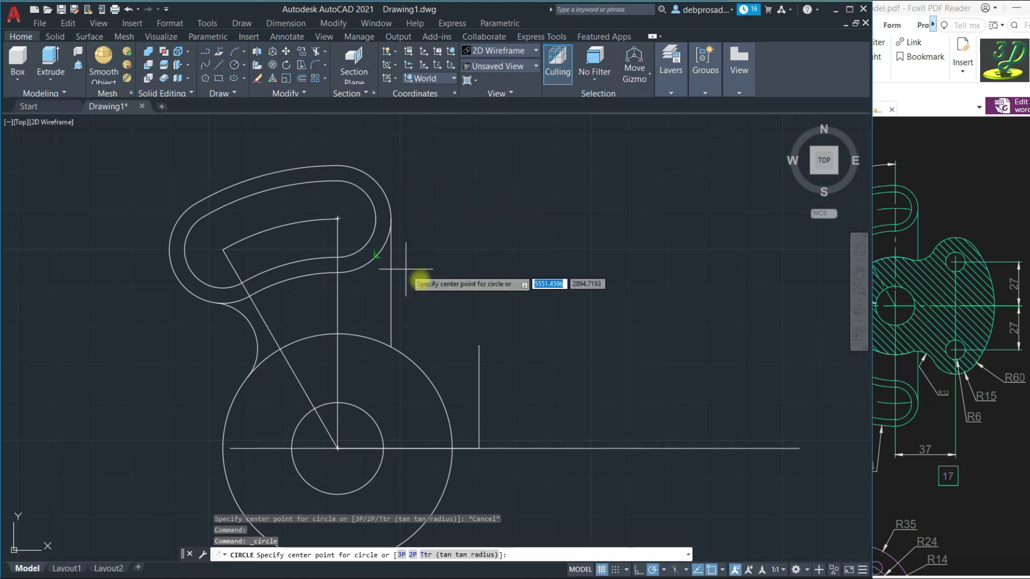
click(478, 344)
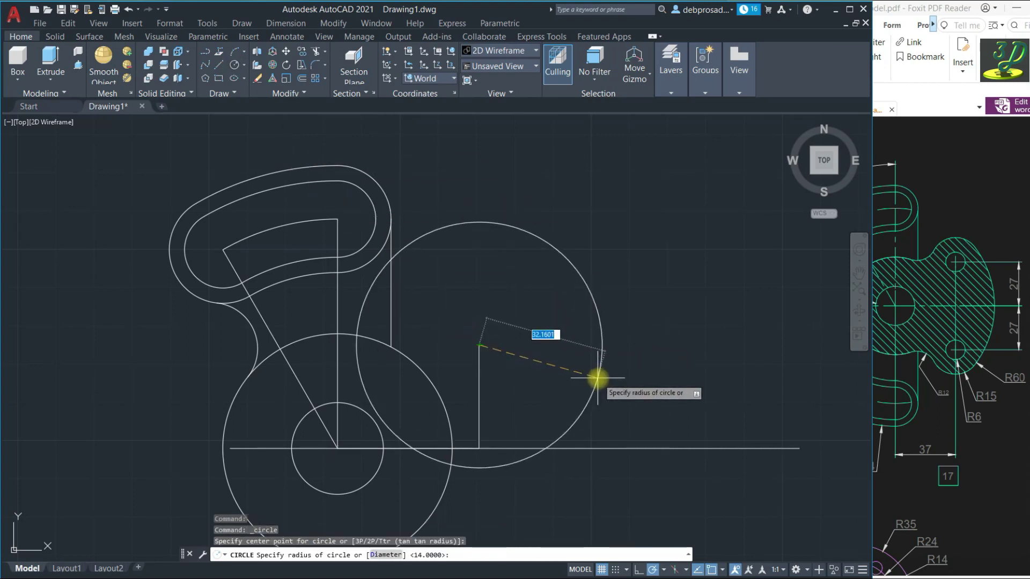
key(Return)
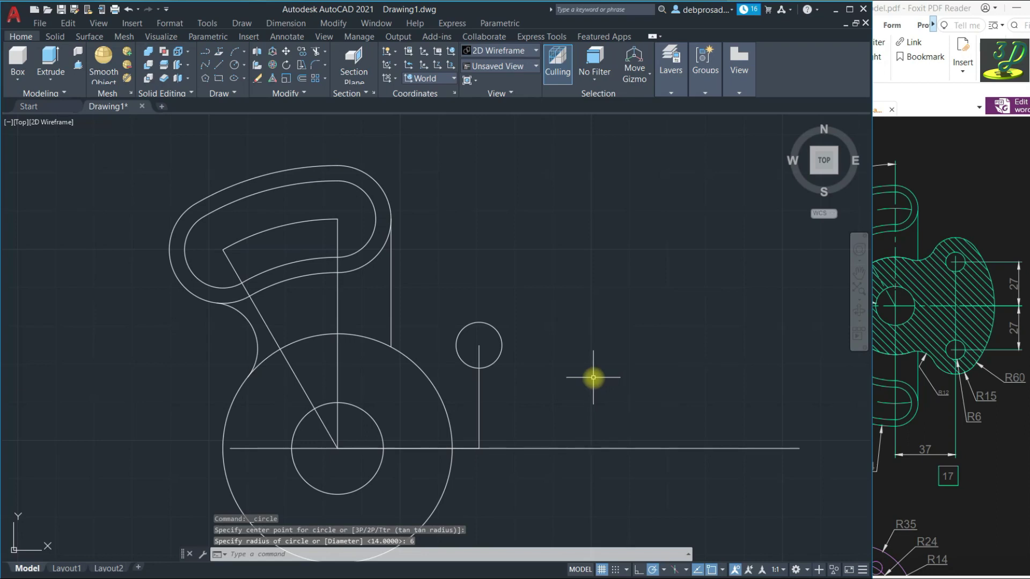
click(238, 65)
click(479, 345)
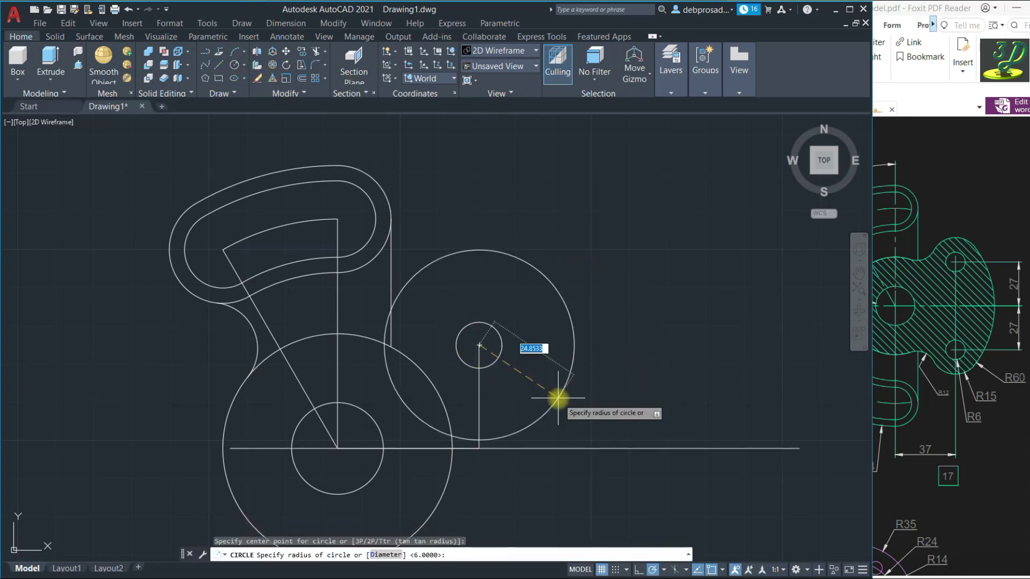
key(Return)
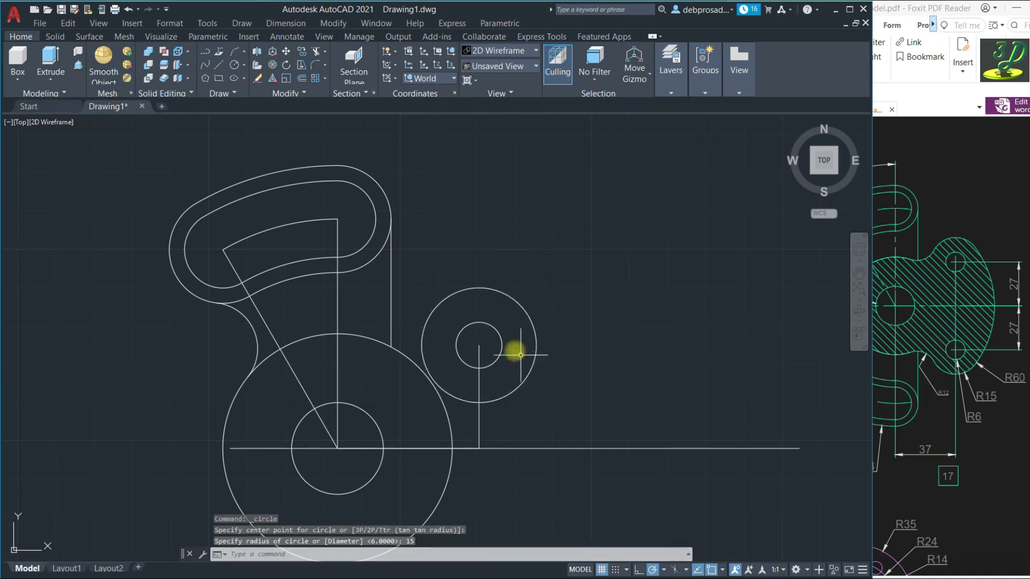
- Mirror the radius 6 and radius 15 circles about the horizontal centre line, keeping the source objects
scroll(535, 284, down, 2)
scroll(538, 325, up, 2)
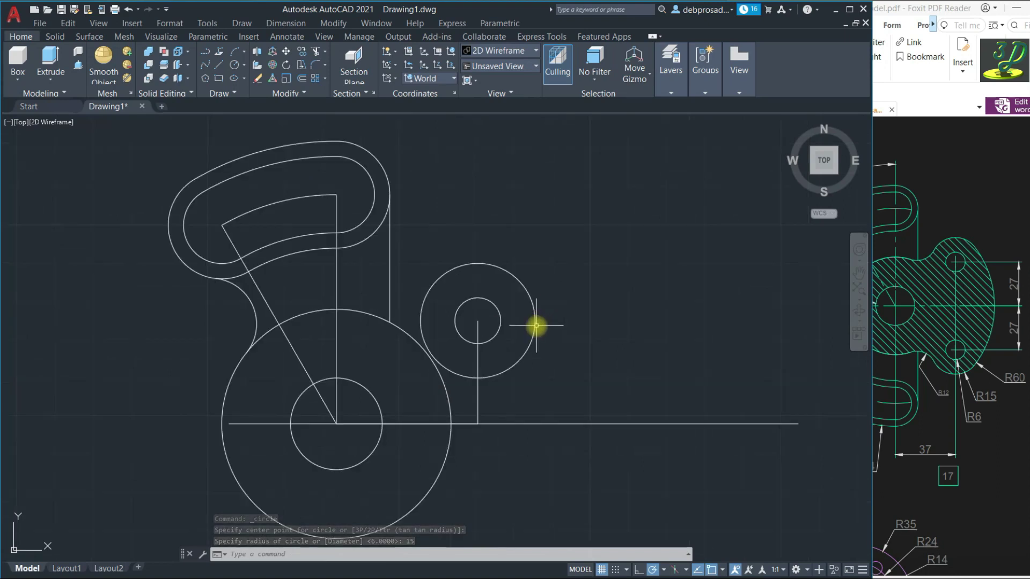
click(552, 345)
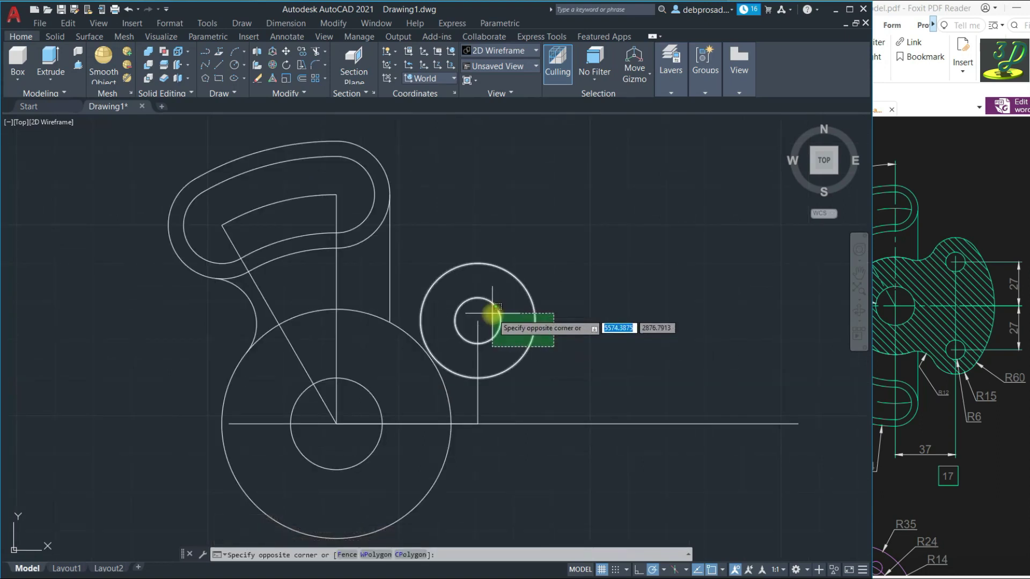
click(490, 321)
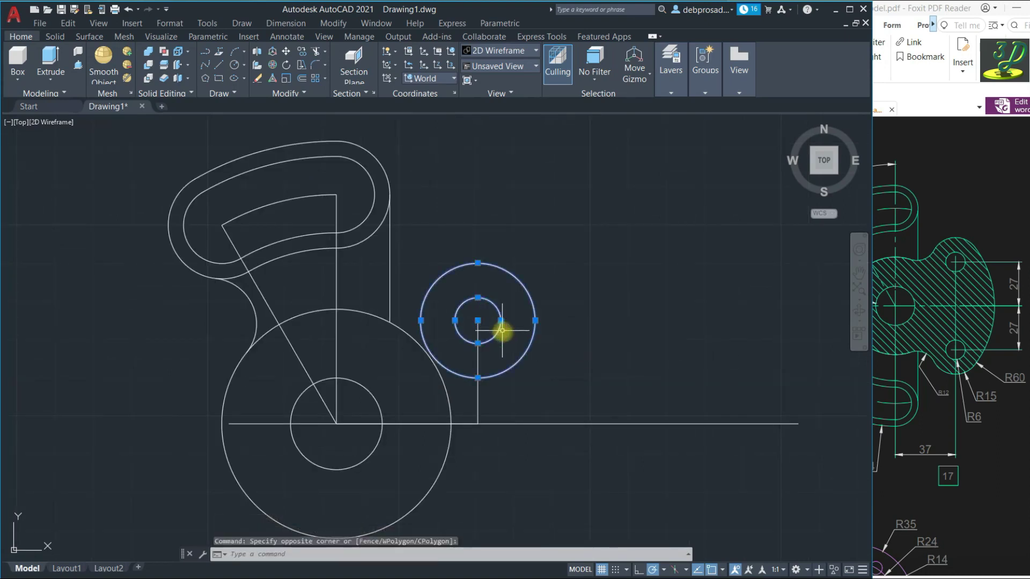
click(304, 94)
click(278, 143)
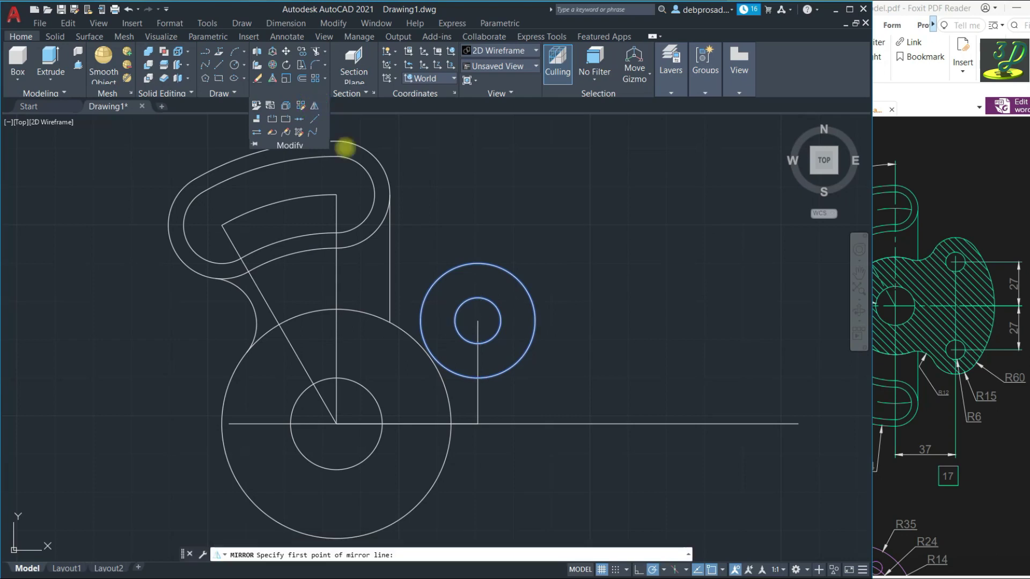
click(475, 423)
click(507, 422)
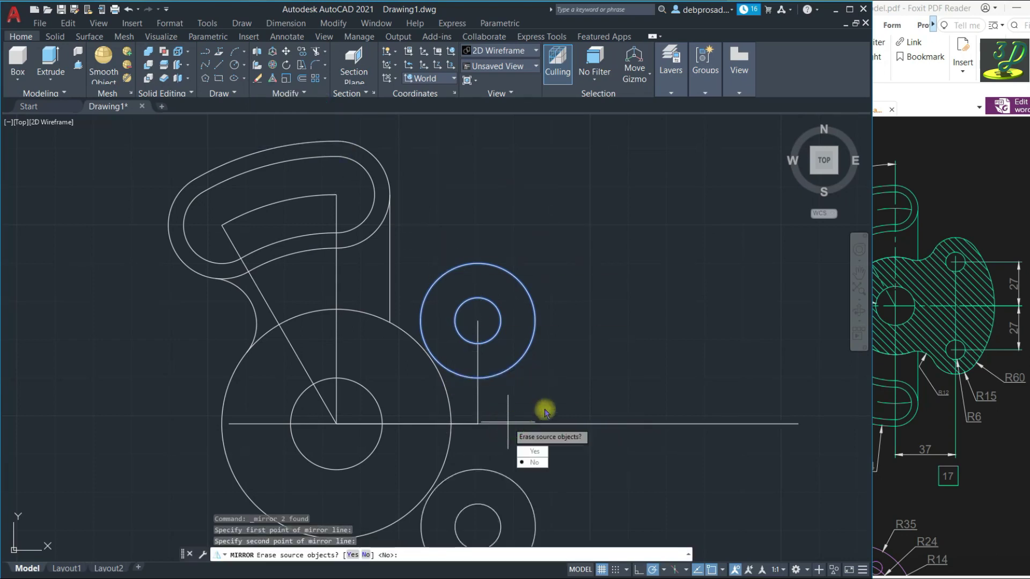
click(545, 460)
middle_drag(510, 418, 542, 341)
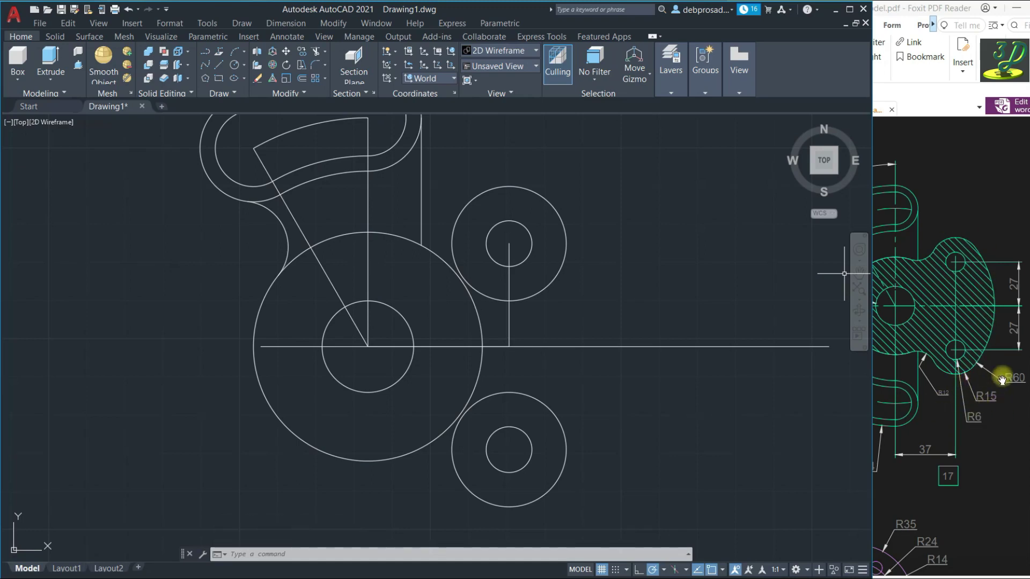
- Draw a circle of radius 60 tangent to the outer sides of the upper and lower radius 15 circles
click(844, 273)
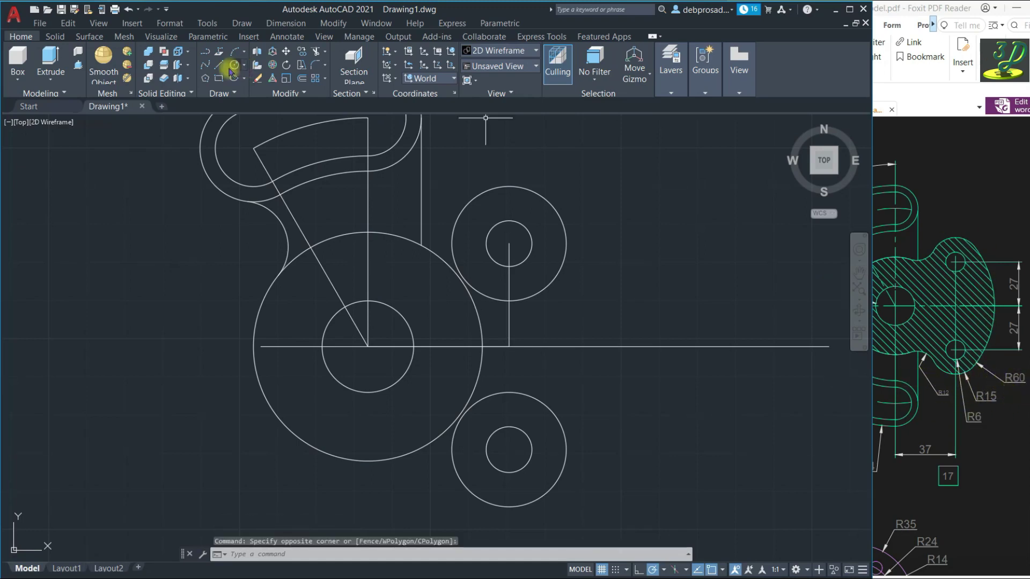
click(243, 66)
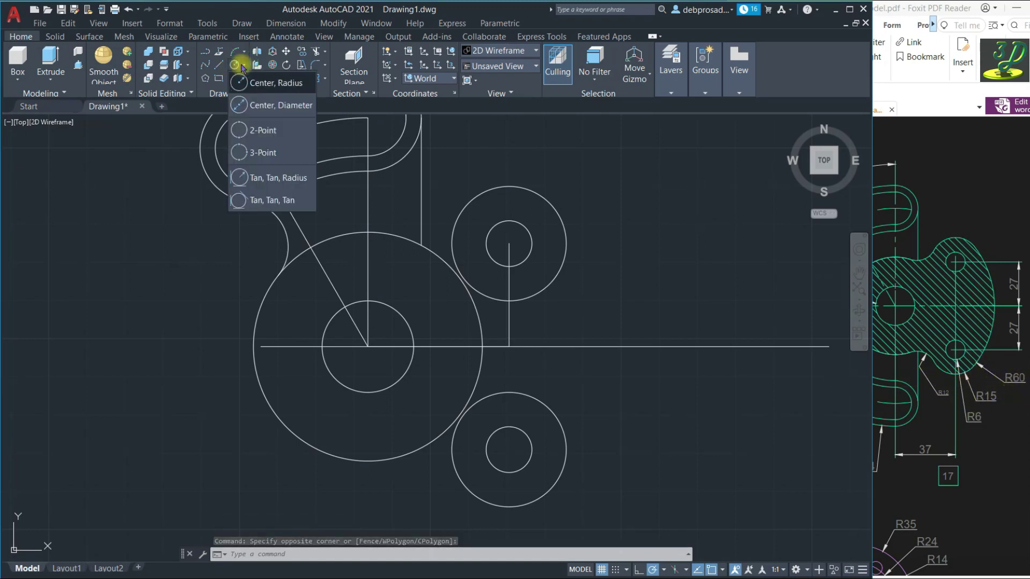
click(286, 185)
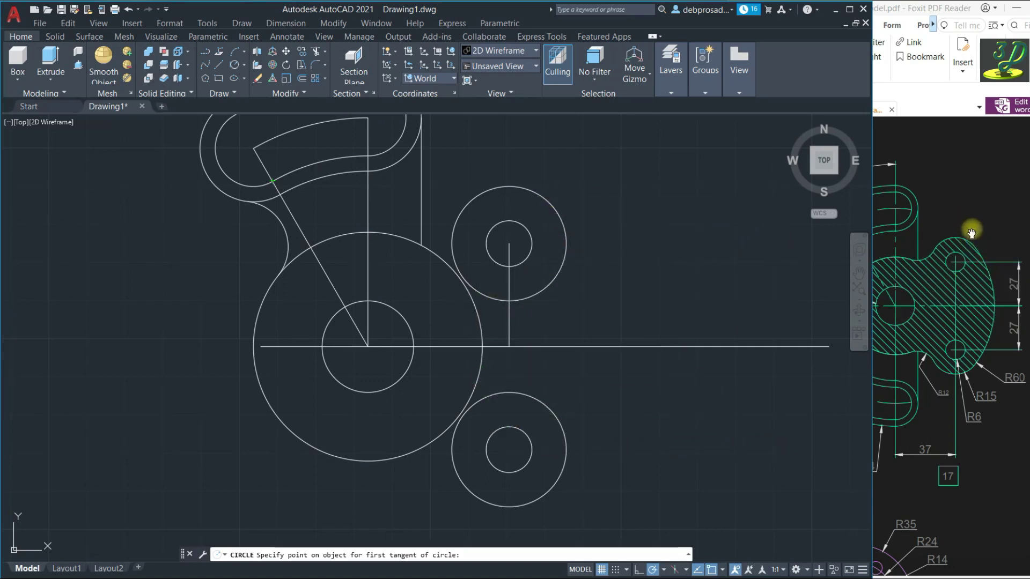
click(530, 185)
click(550, 489)
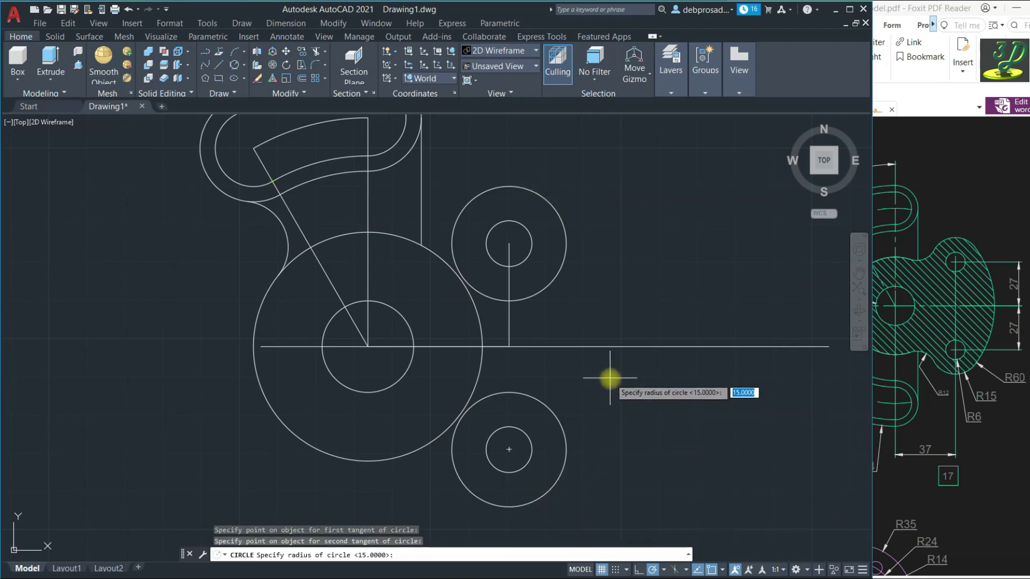
key(Return)
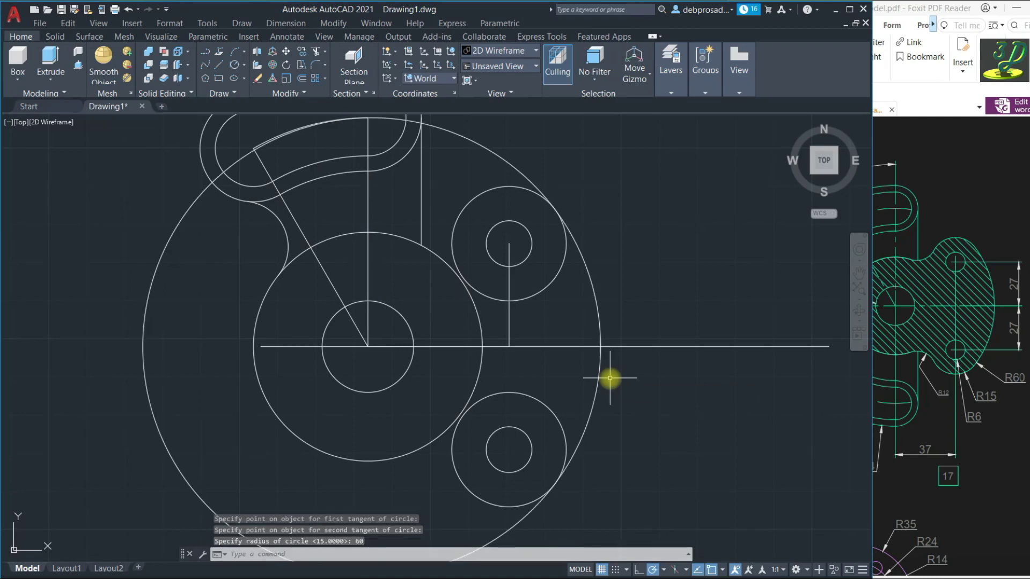
- Trim the radius 60 circle against both radius 15 circles, keeping only the outer arc that joins them
click(558, 264)
click(541, 401)
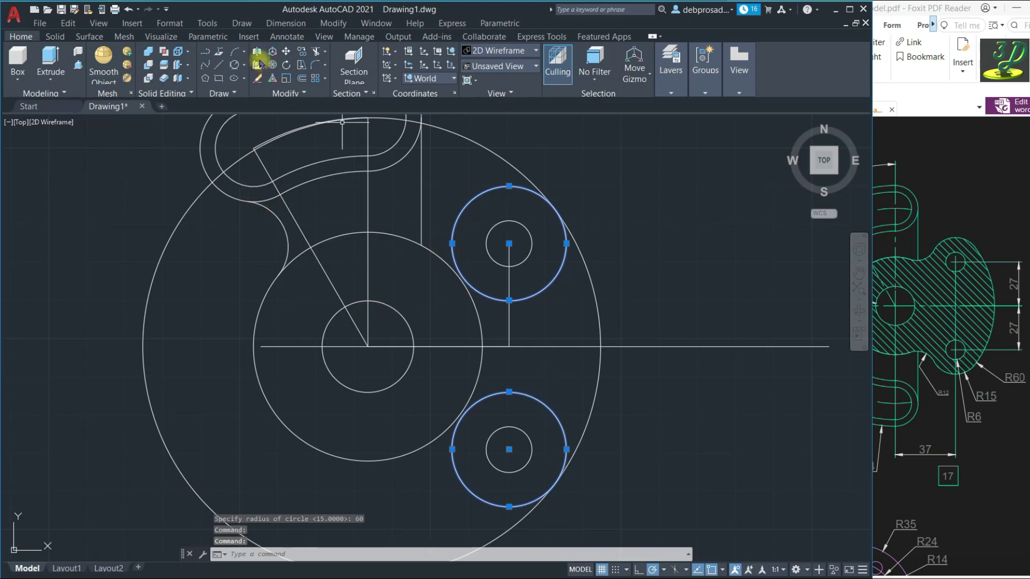
click(315, 52)
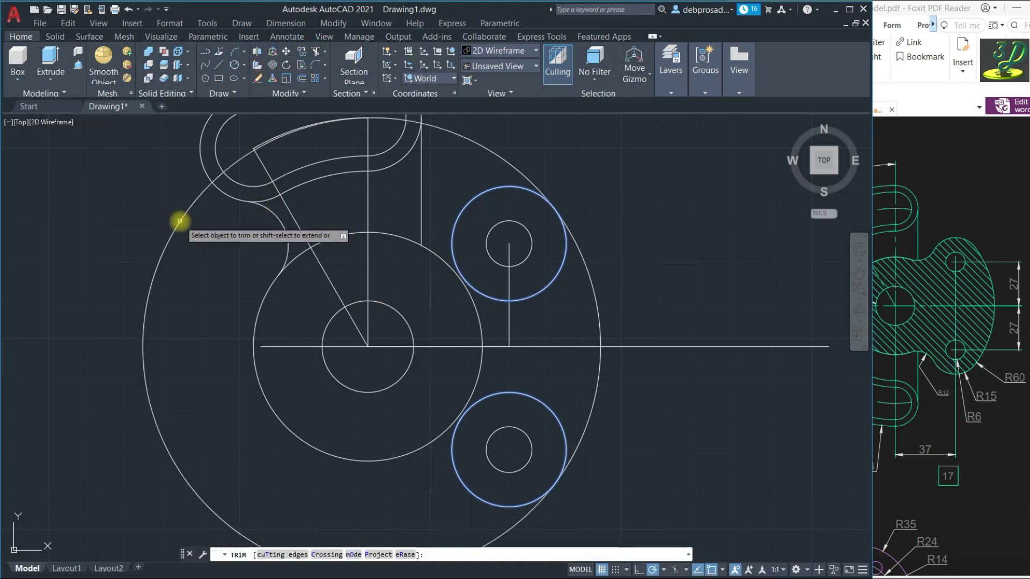
click(182, 222)
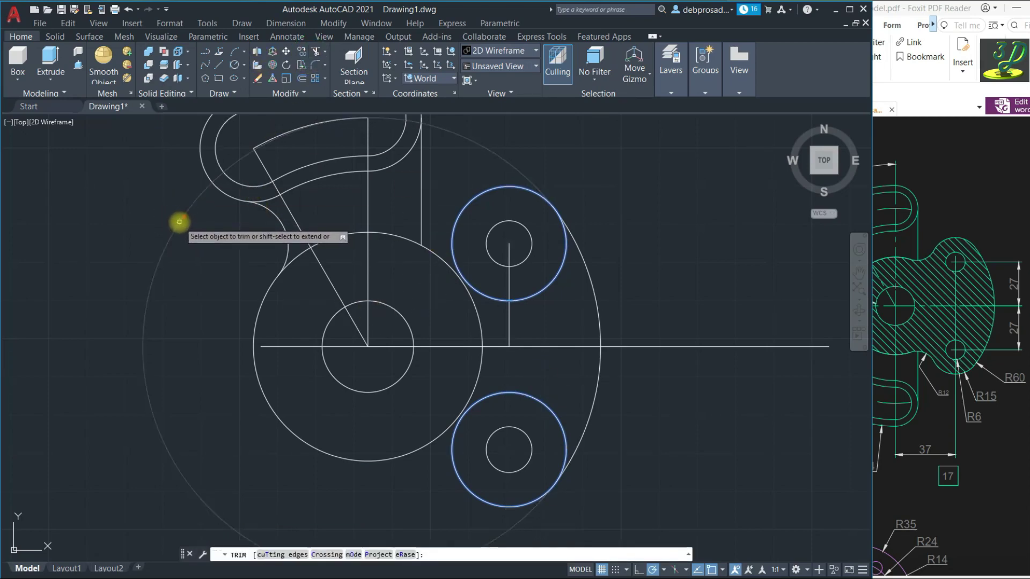
key(Escape)
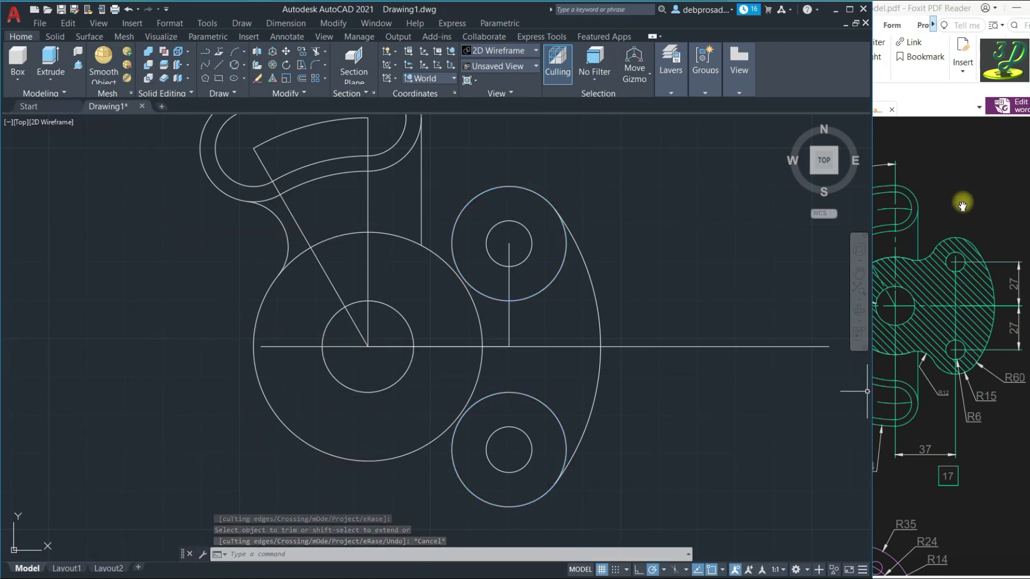
- Check the reference PDF for the fillet radius and fillet the radius 30 circle to the upper radius 15 circle with radius 12
click(956, 202)
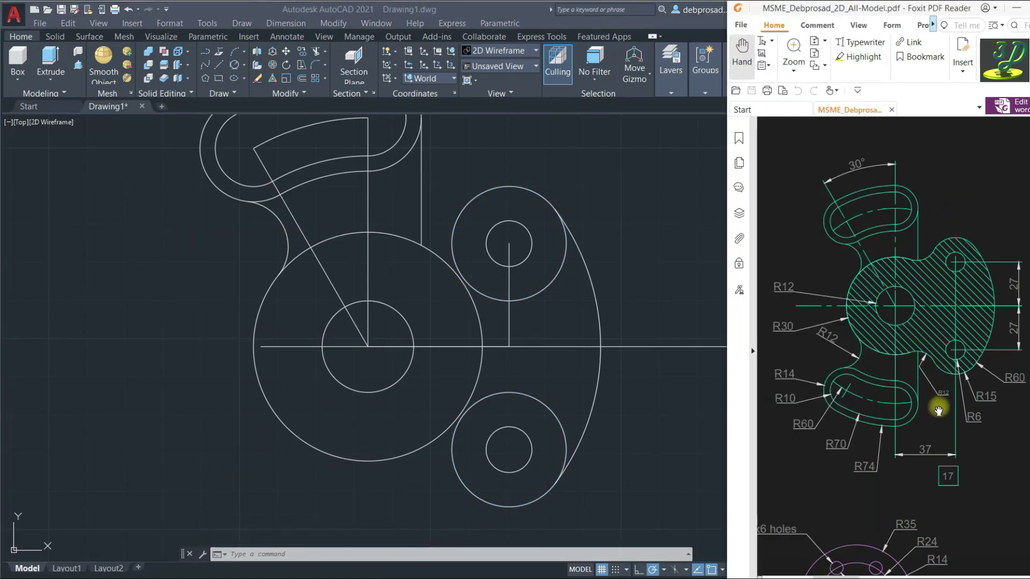
ctrl+scroll(948, 400, up, 2)
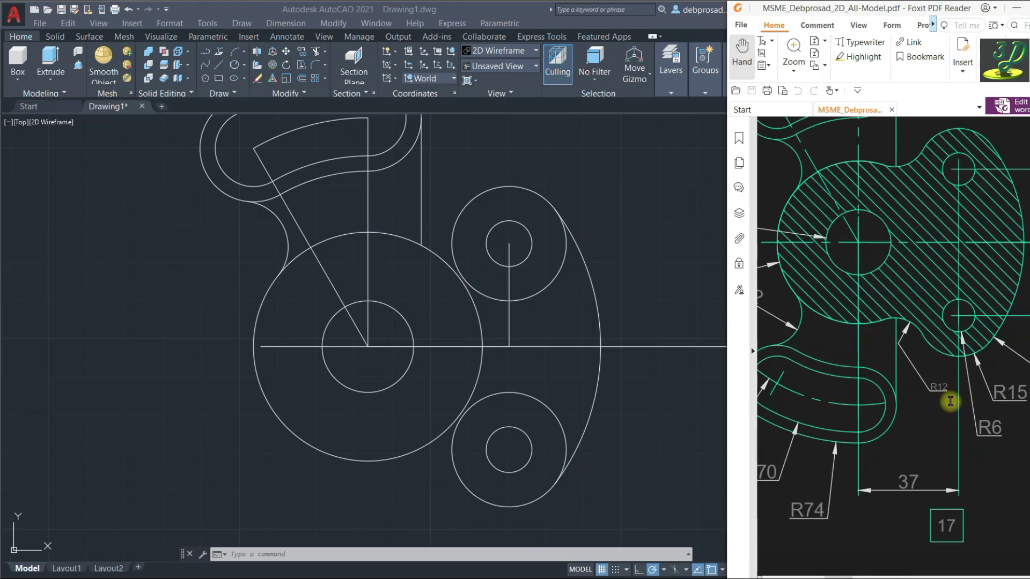
ctrl+scroll(937, 387, down, 2)
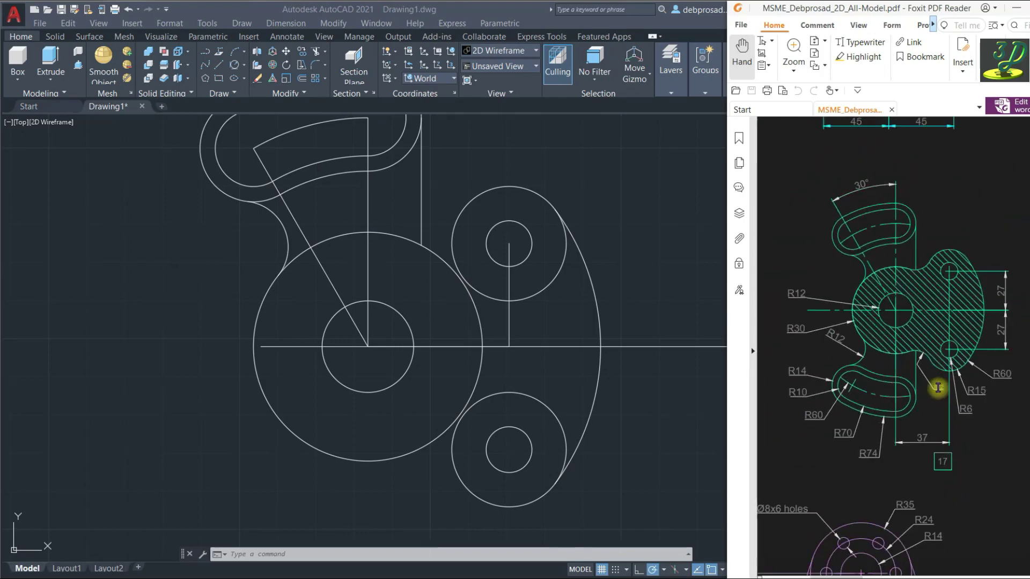
ctrl+scroll(938, 387, up, 2)
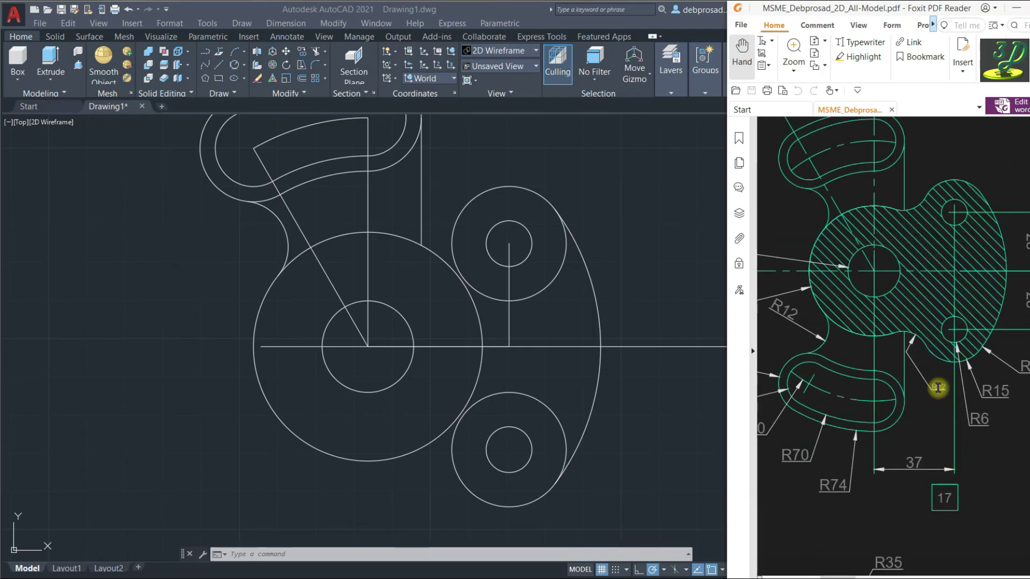
ctrl+scroll(938, 388, down, 1)
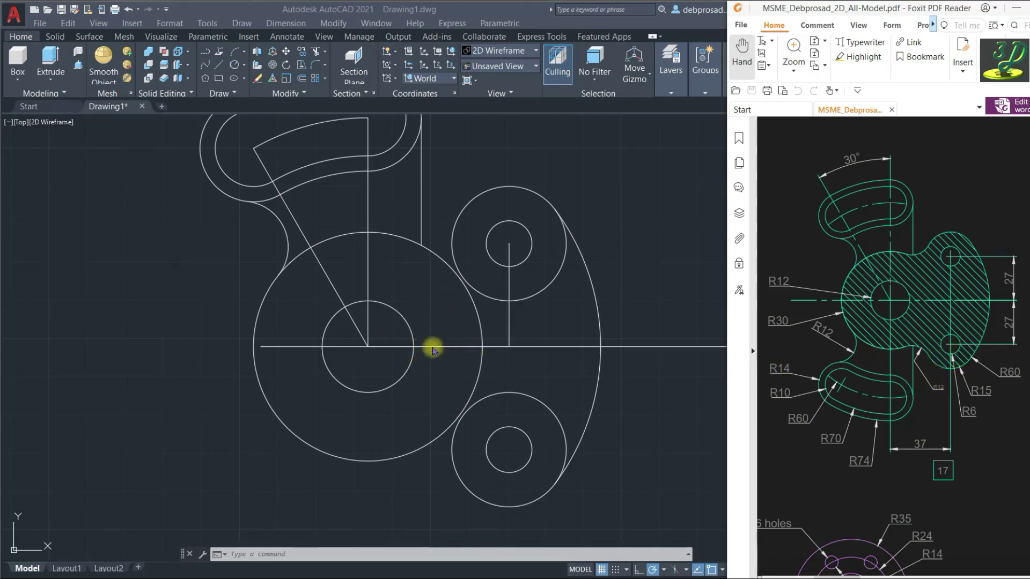
click(321, 64)
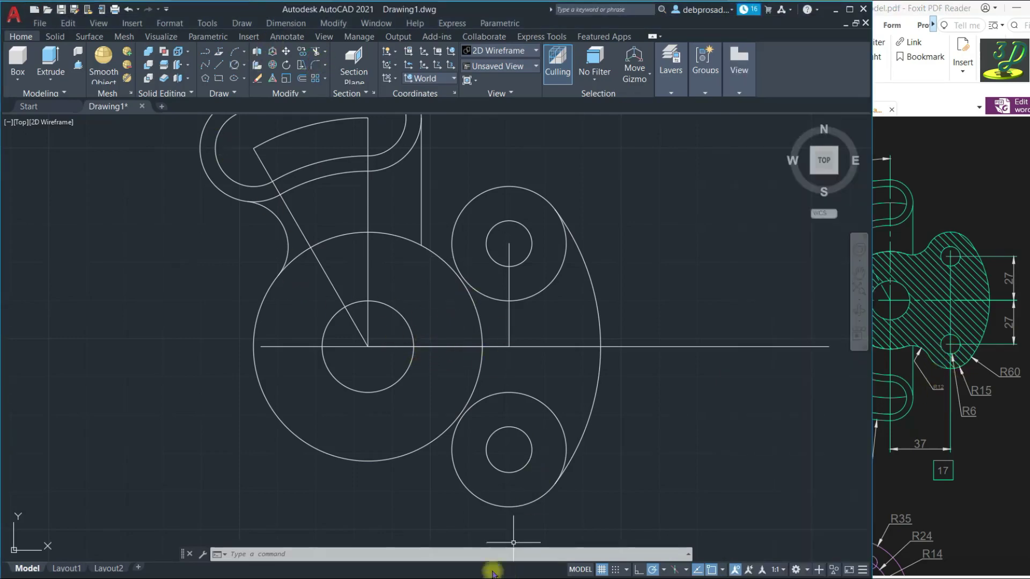
click(315, 64)
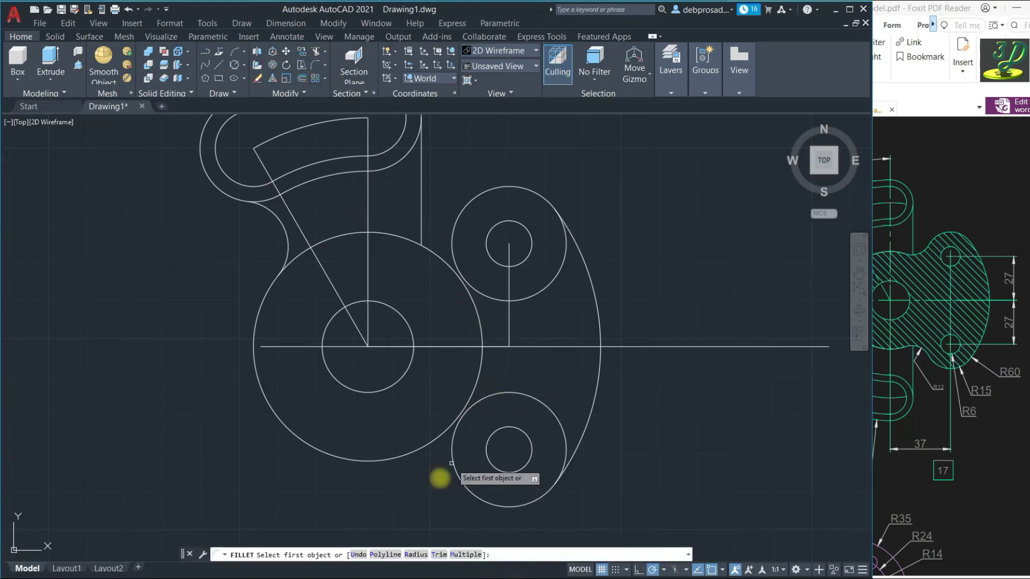
click(416, 555)
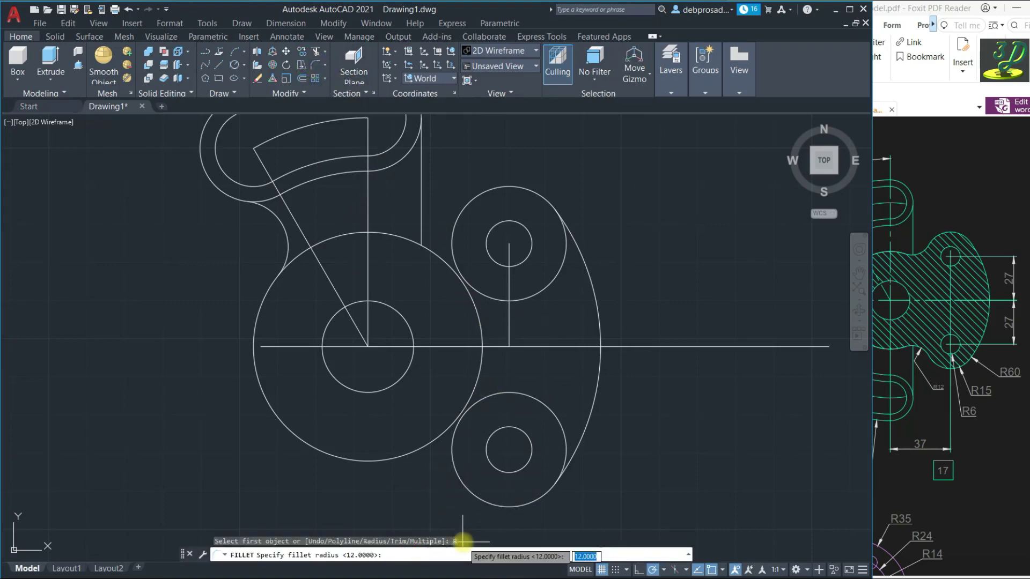
text(12)
key(Return)
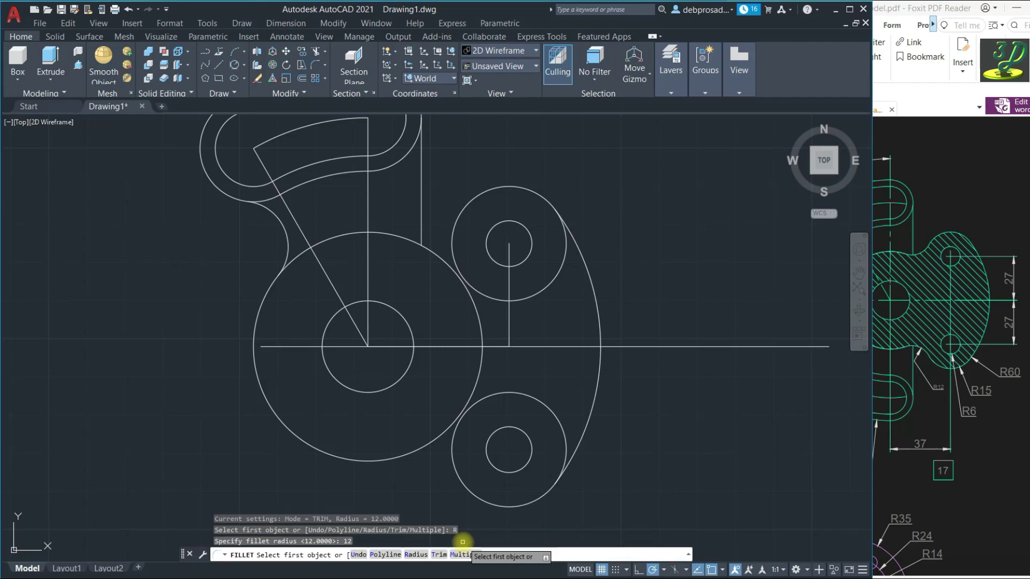
click(430, 250)
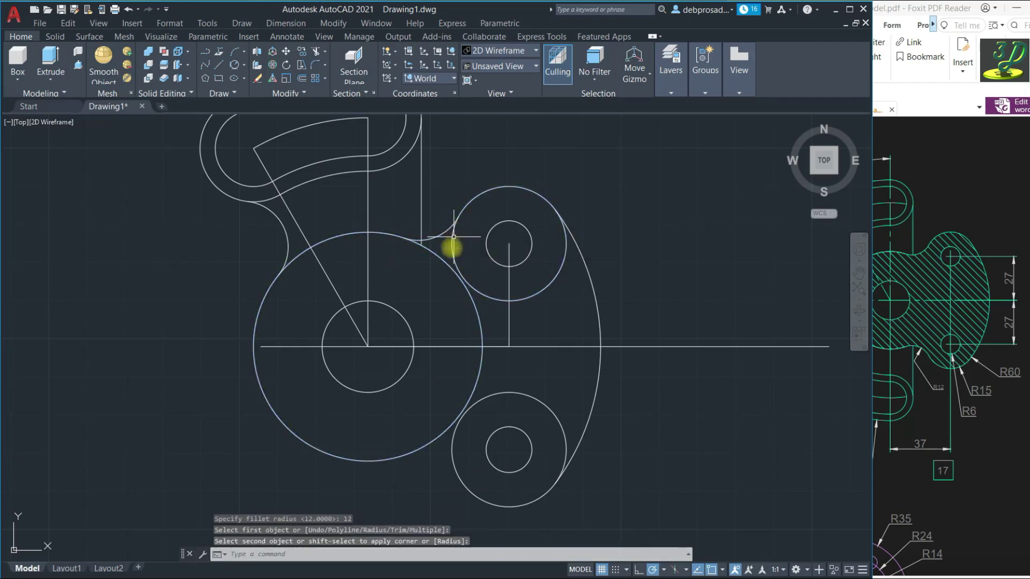
click(453, 237)
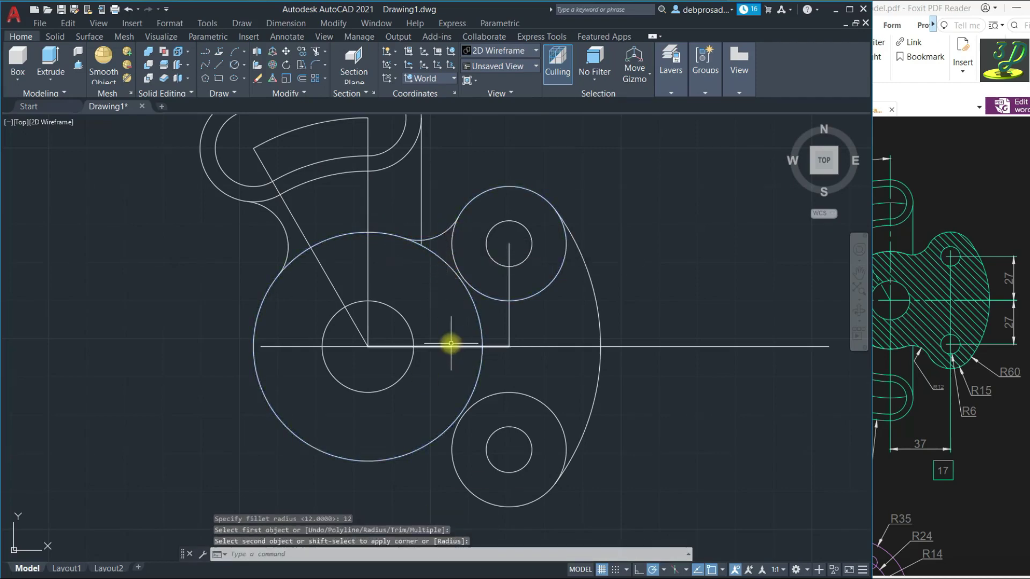
- Mirror the upper radius 12 fillet arc about the horizontal centre line, keeping the source object
click(446, 235)
click(403, 183)
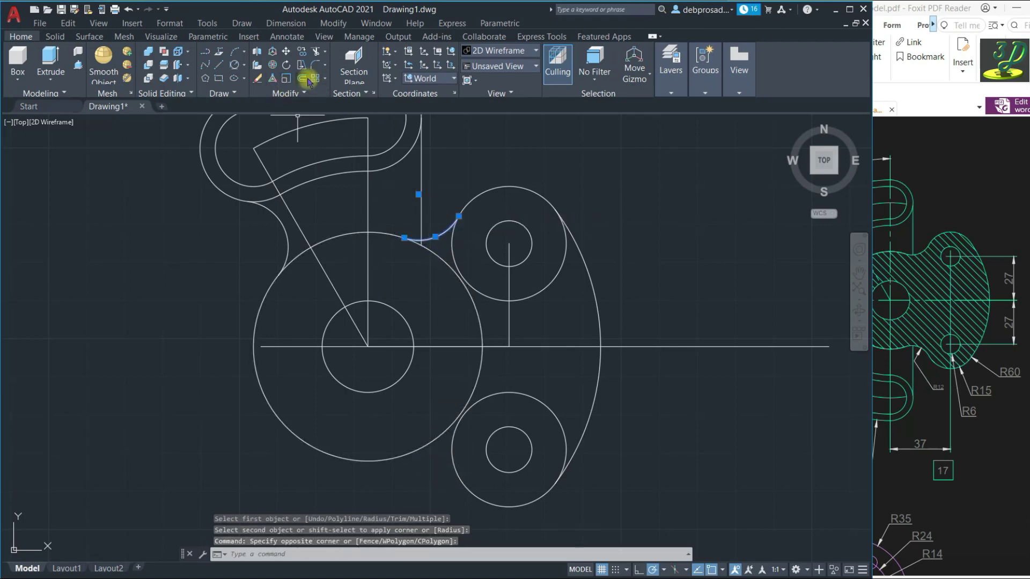
click(313, 93)
click(316, 108)
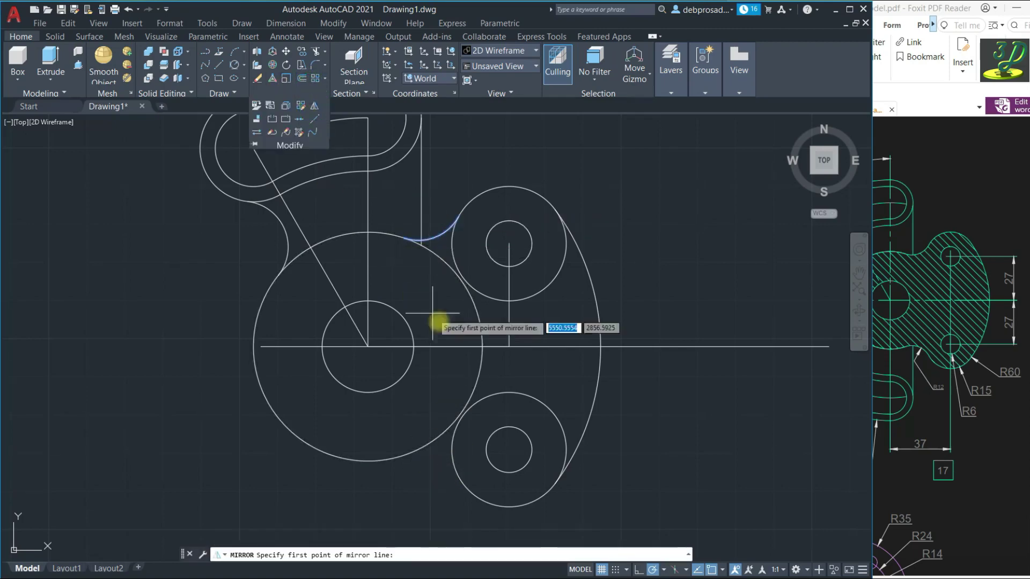
click(482, 348)
click(510, 346)
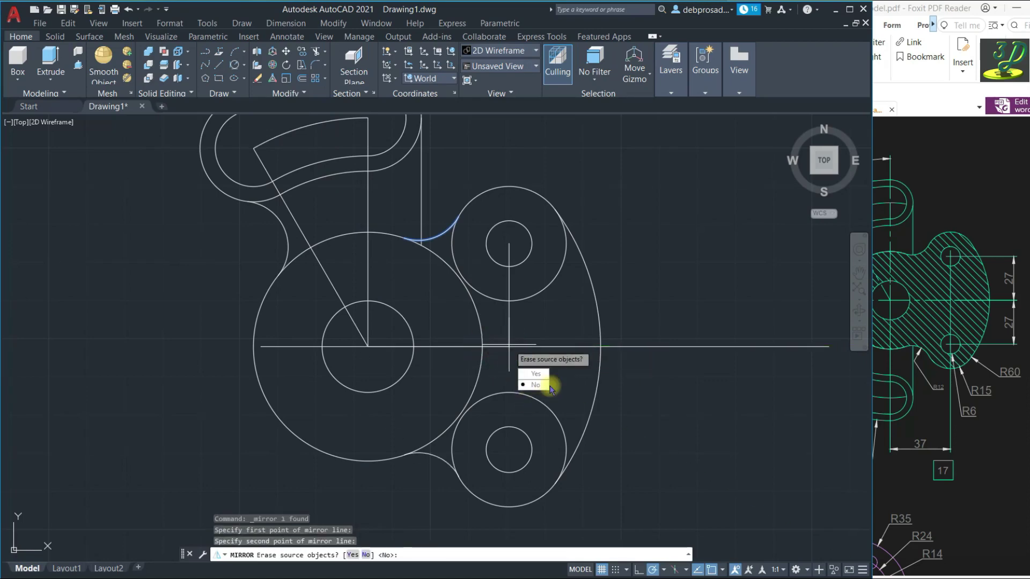
click(548, 385)
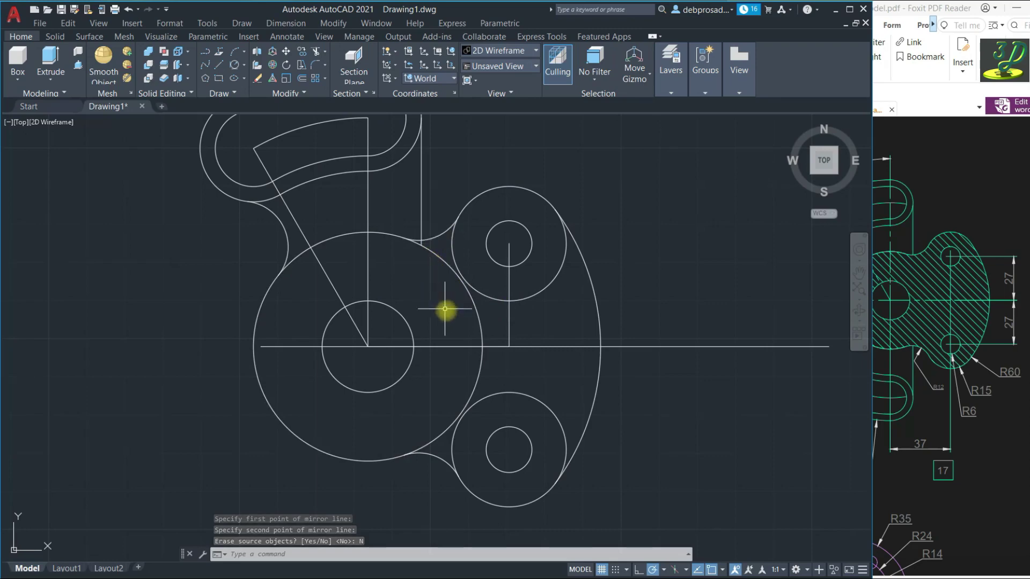
- Trim the inner portions of the radius 15 and radius 30 circles and the vertical line's overhang, using the fillets and radius 60 arc as cutting edges
click(436, 234)
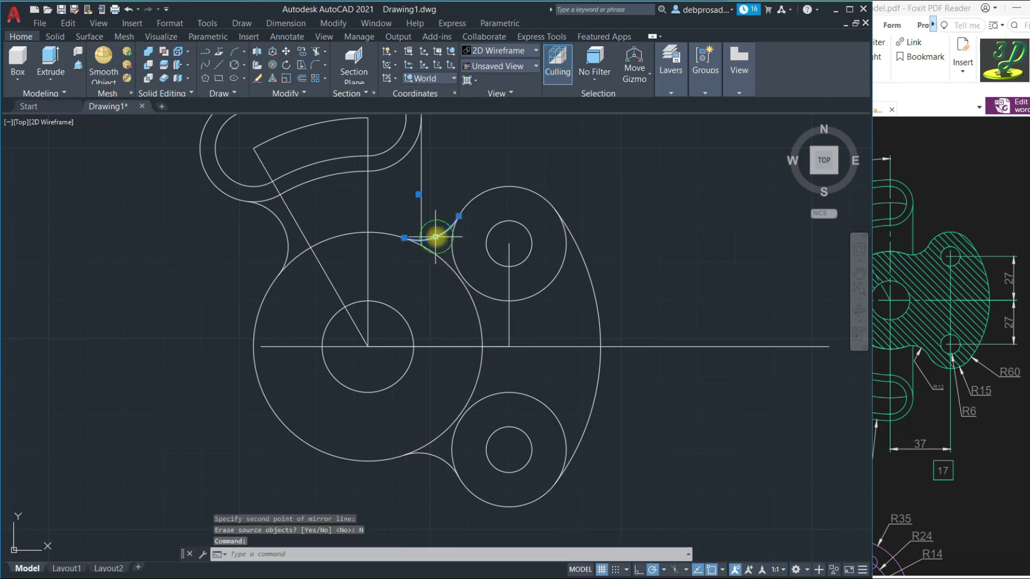
click(436, 458)
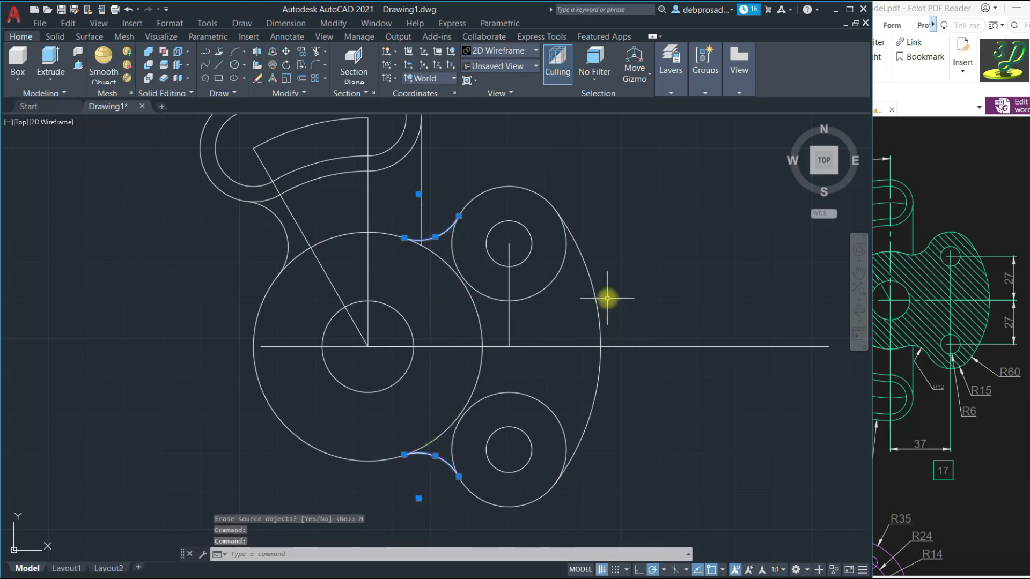
click(593, 290)
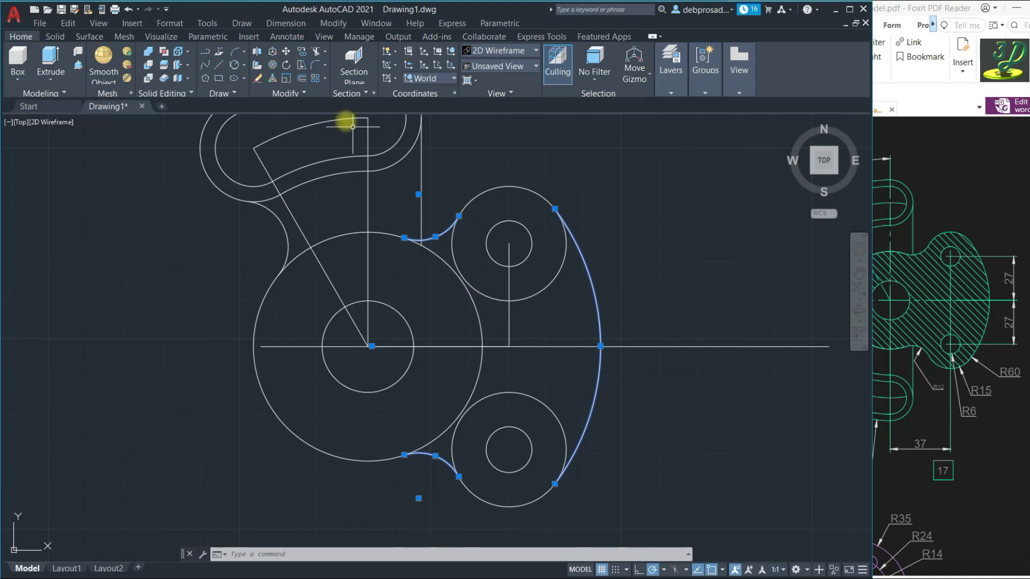
click(315, 53)
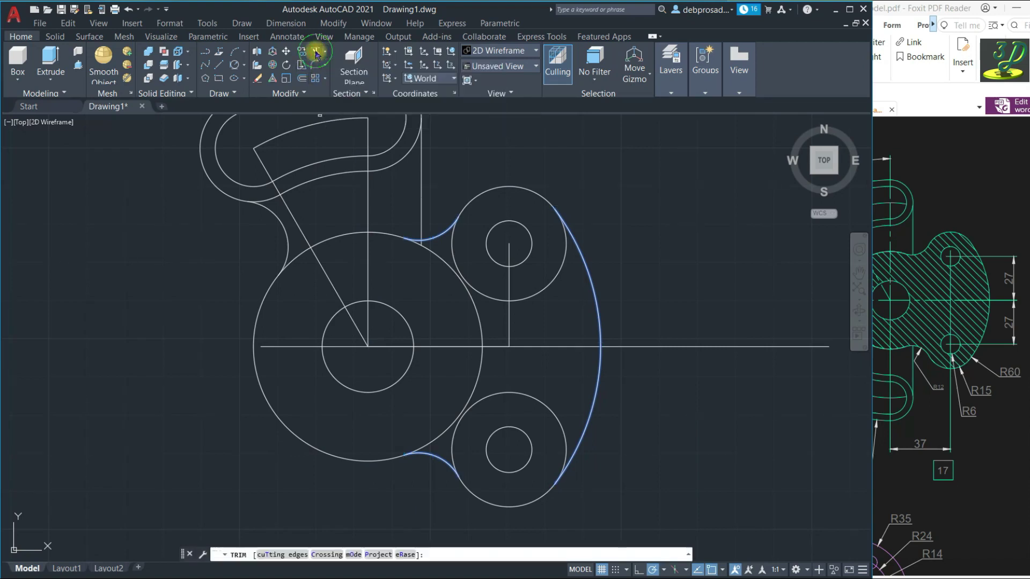
click(486, 290)
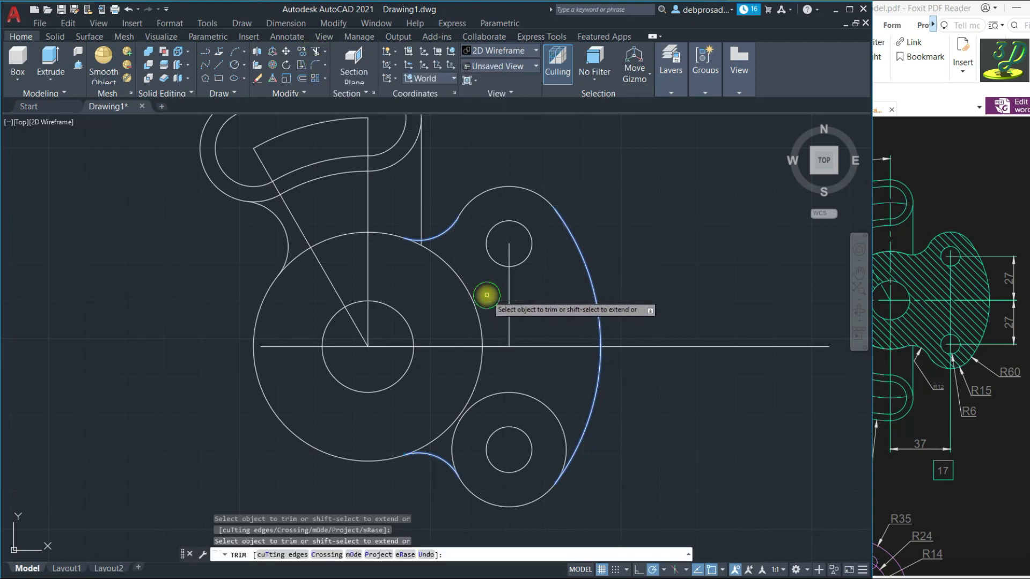
click(462, 421)
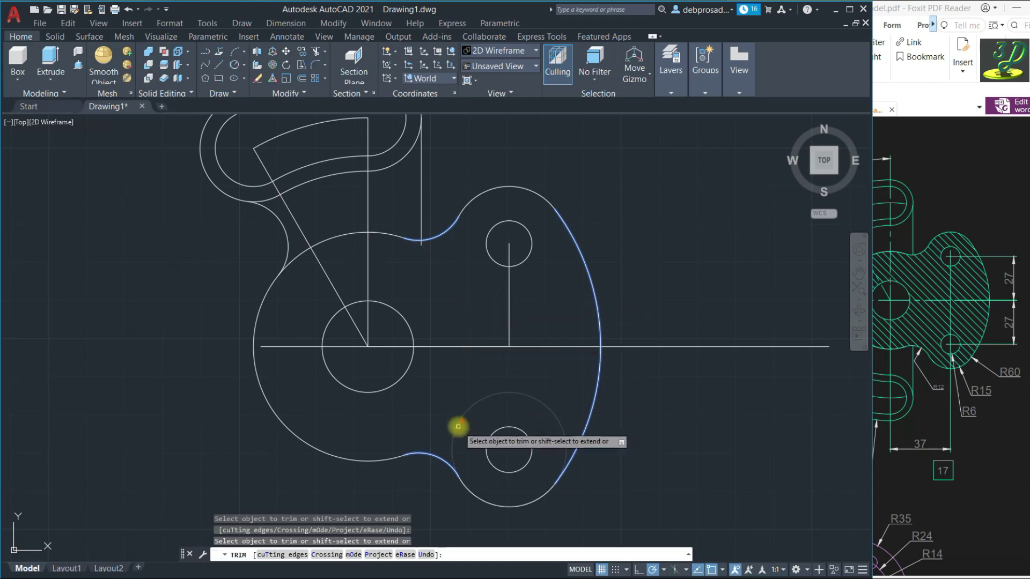
scroll(421, 247, up, 8)
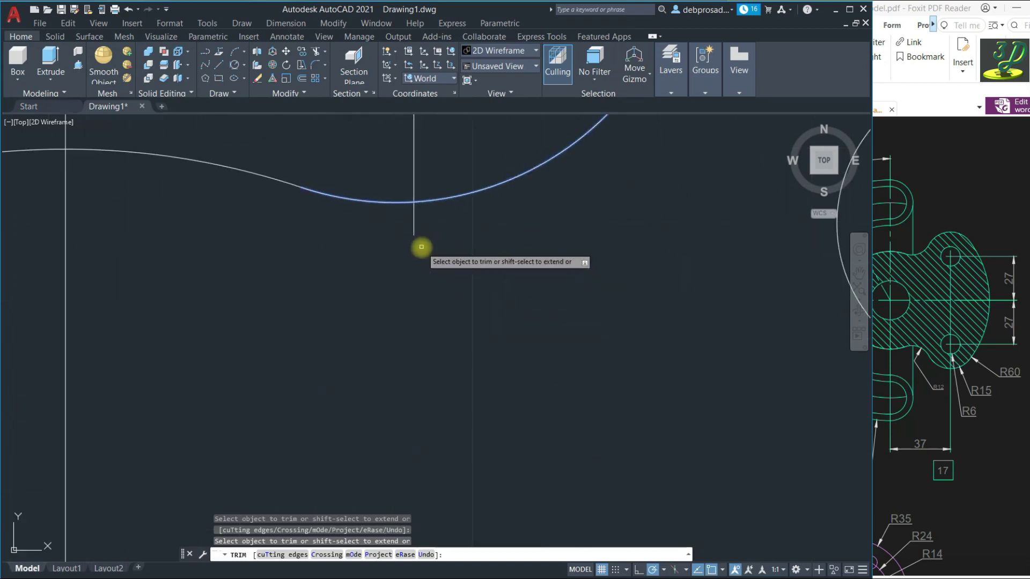
scroll(456, 298, down, 9)
key(Escape)
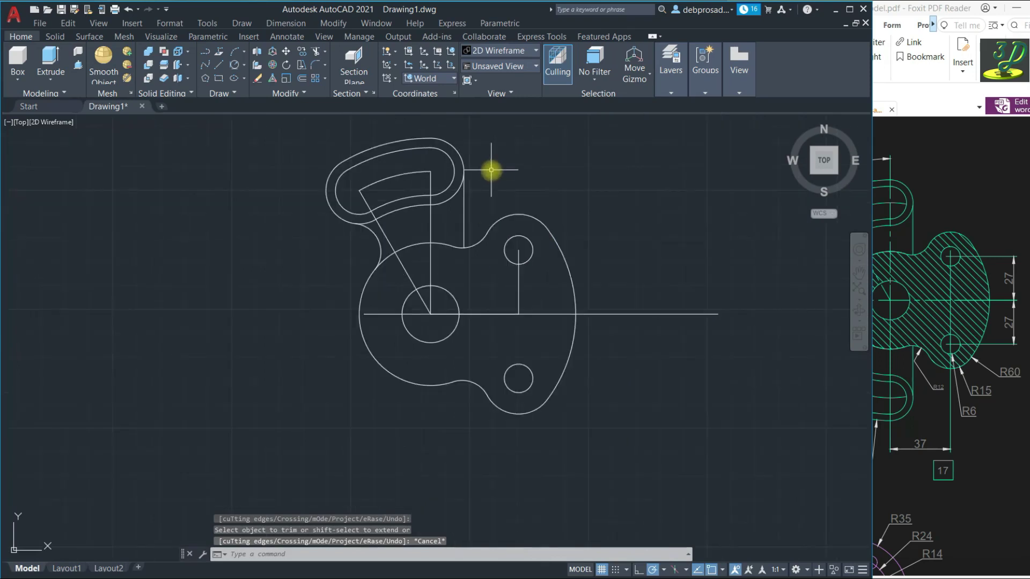
- Mirror the upper slot outlines, its fillet arc, side line and two radial centre lines about the horizontal centre line, keeping the source objects
scroll(524, 318, up, 5)
scroll(526, 325, down, 3)
key(Escape)
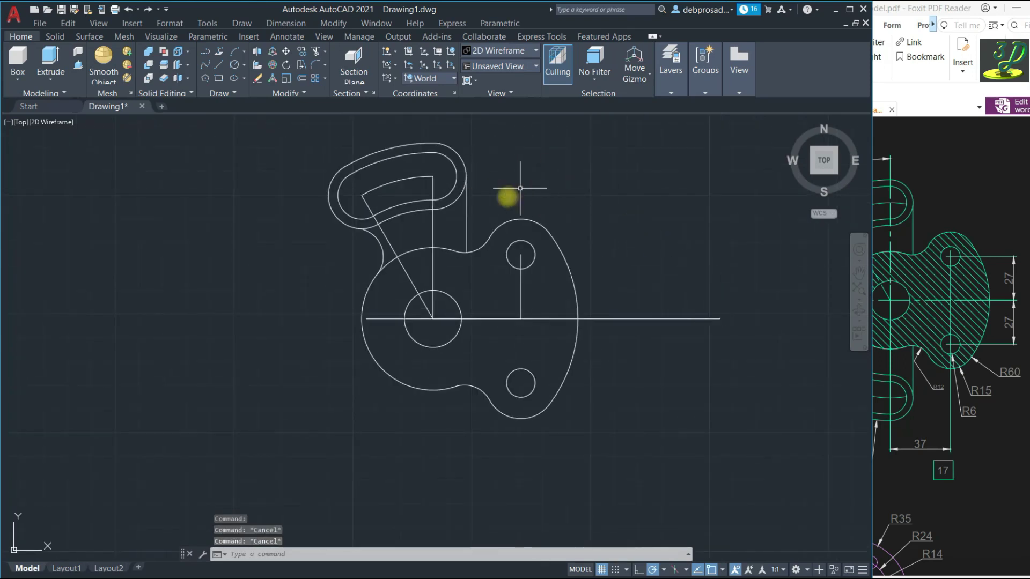
key(Escape)
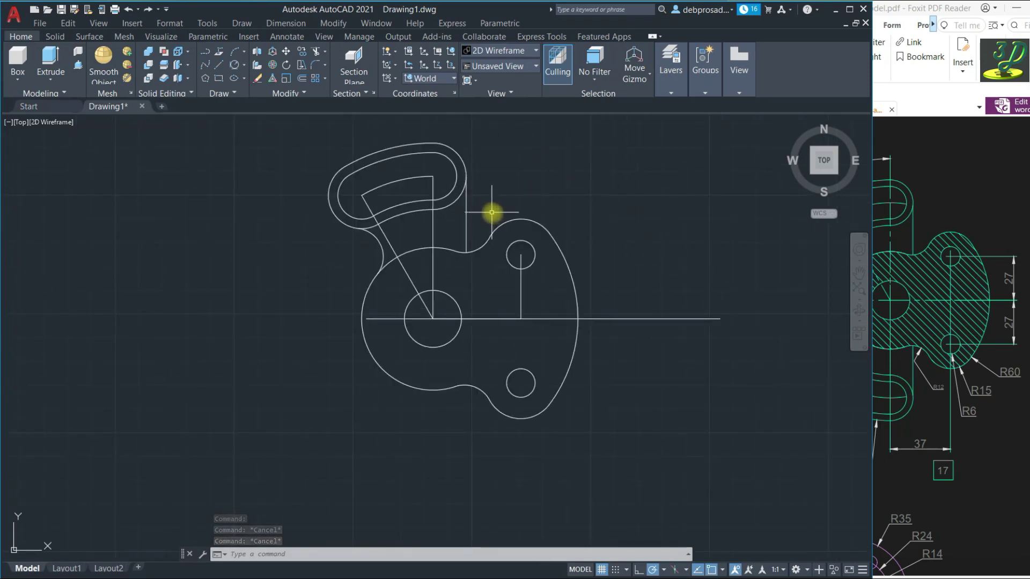
click(487, 202)
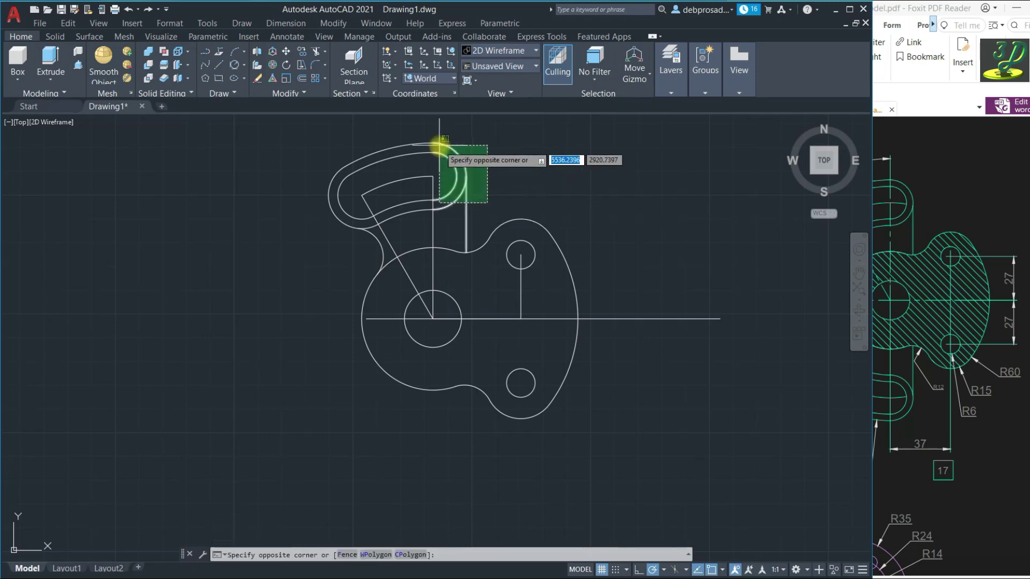
click(437, 141)
click(507, 188)
click(315, 127)
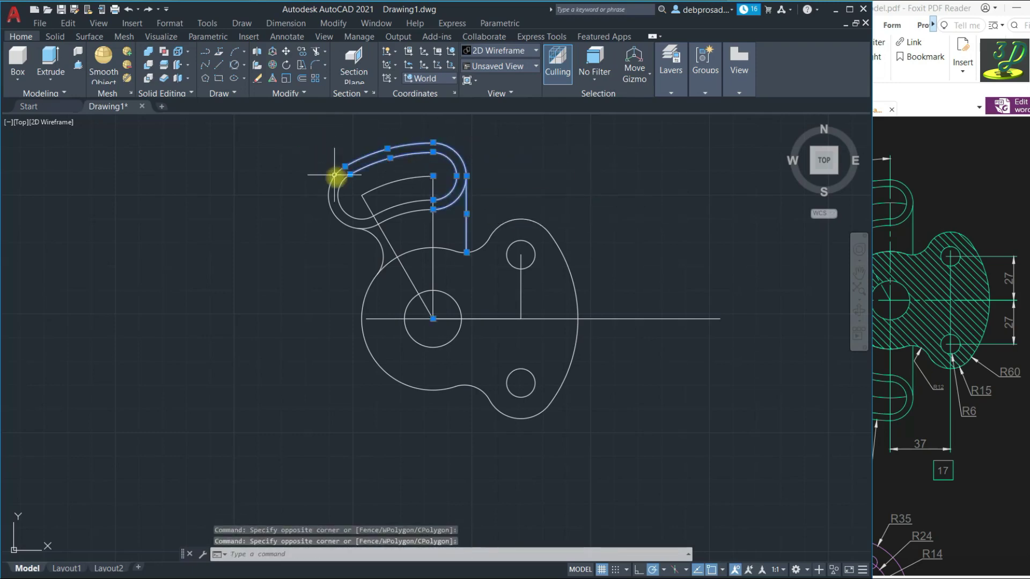
click(334, 175)
click(315, 211)
click(400, 227)
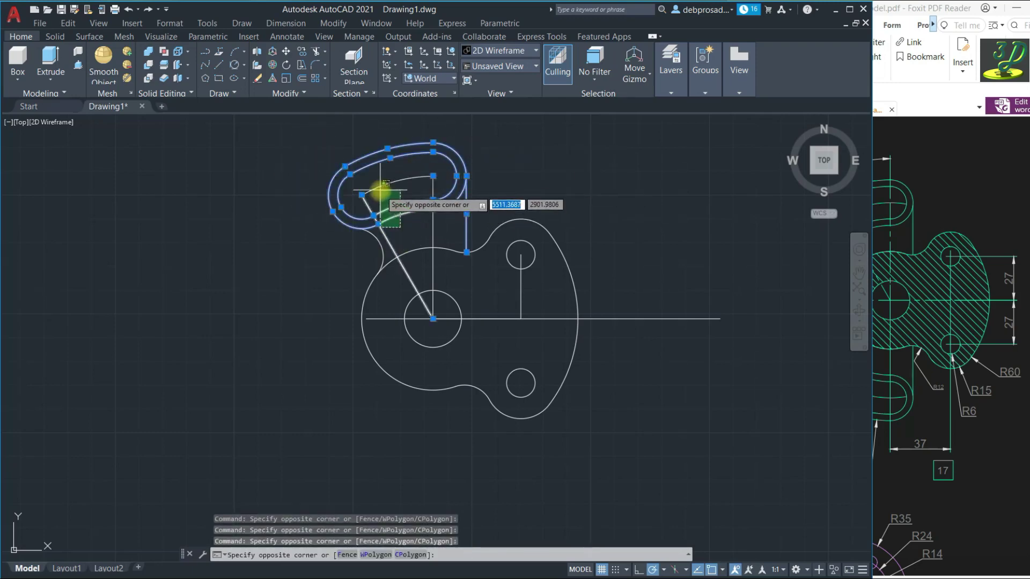
click(383, 187)
click(450, 226)
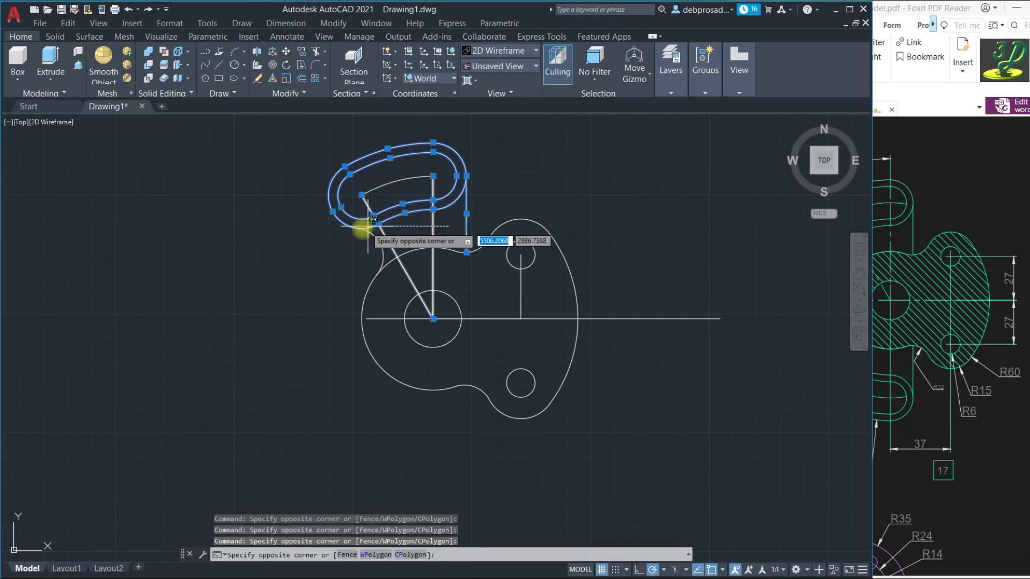
click(349, 228)
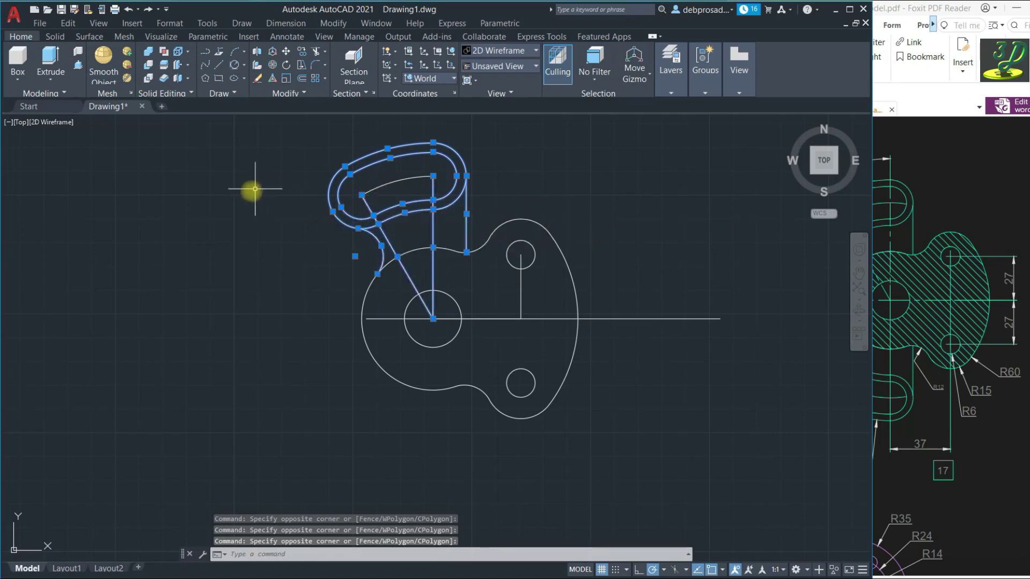
click(302, 94)
click(314, 106)
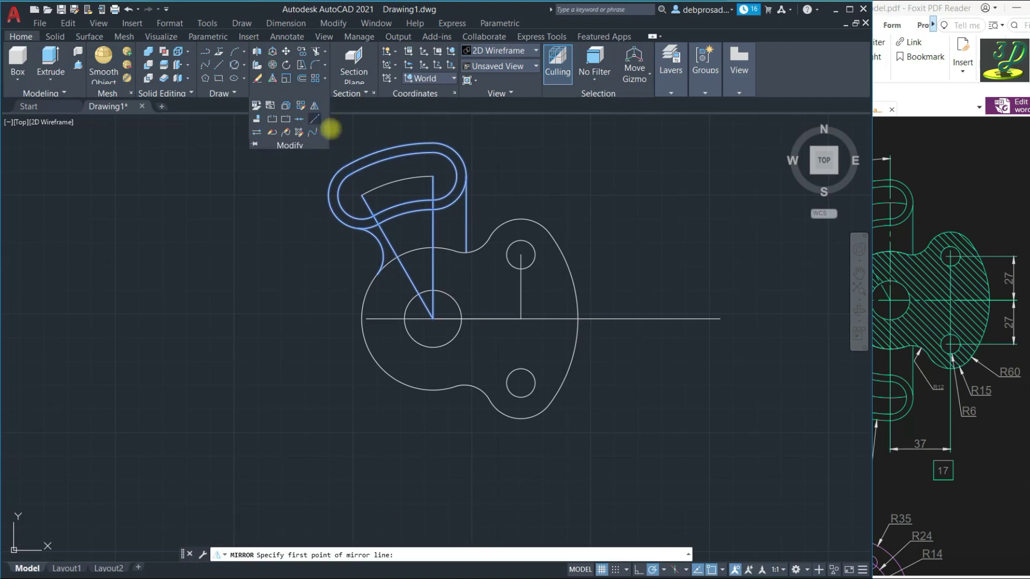
click(361, 318)
click(266, 320)
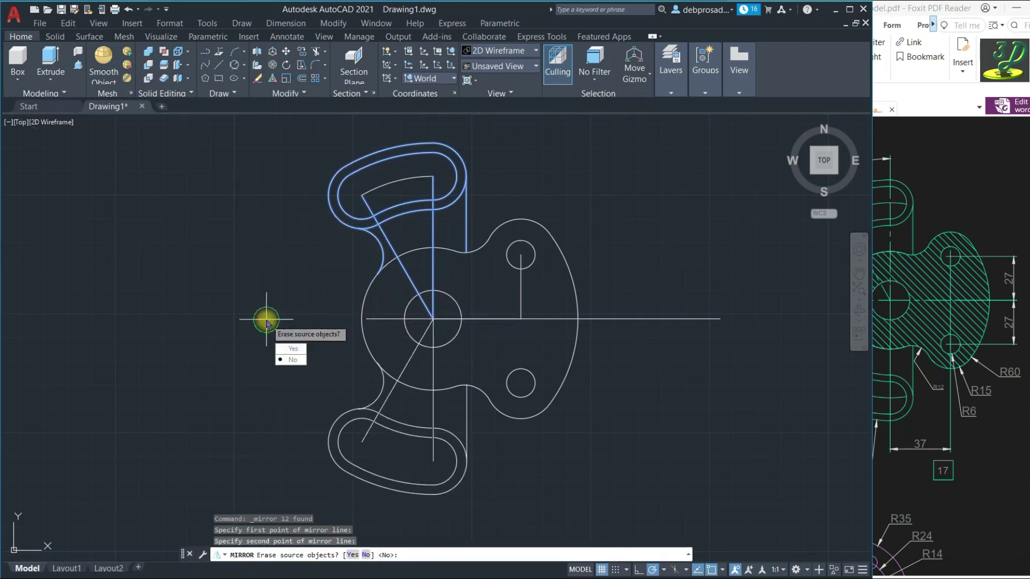
click(290, 360)
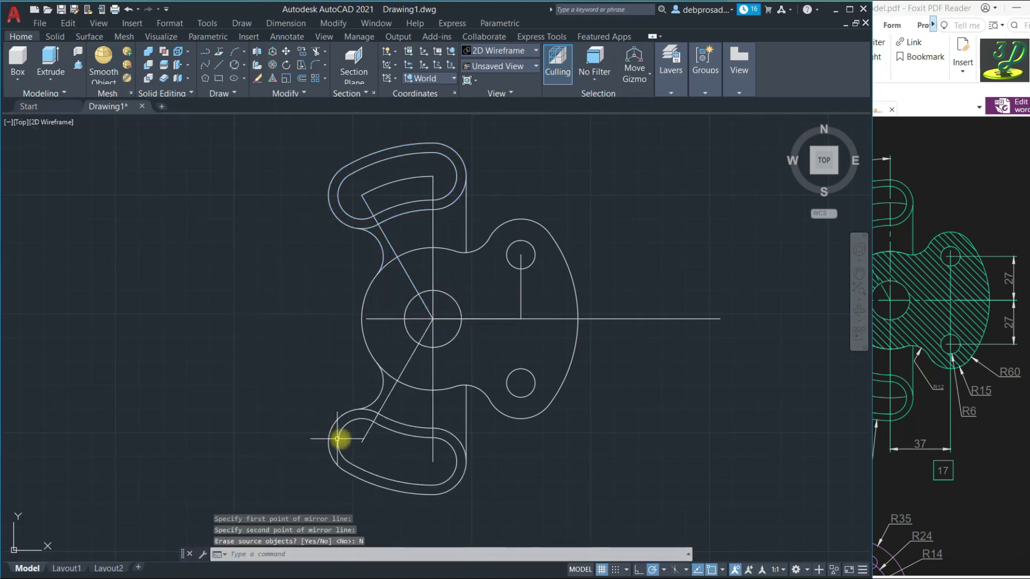
- Check drawing 17 in the reference PDF and join all the part's drawn objects into polylines
click(1008, 417)
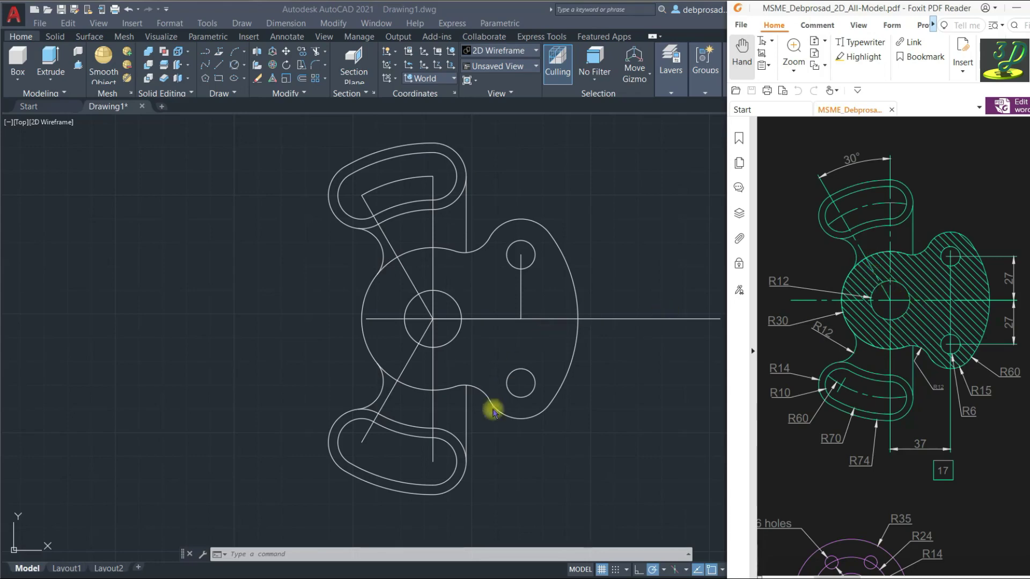
click(537, 462)
click(618, 504)
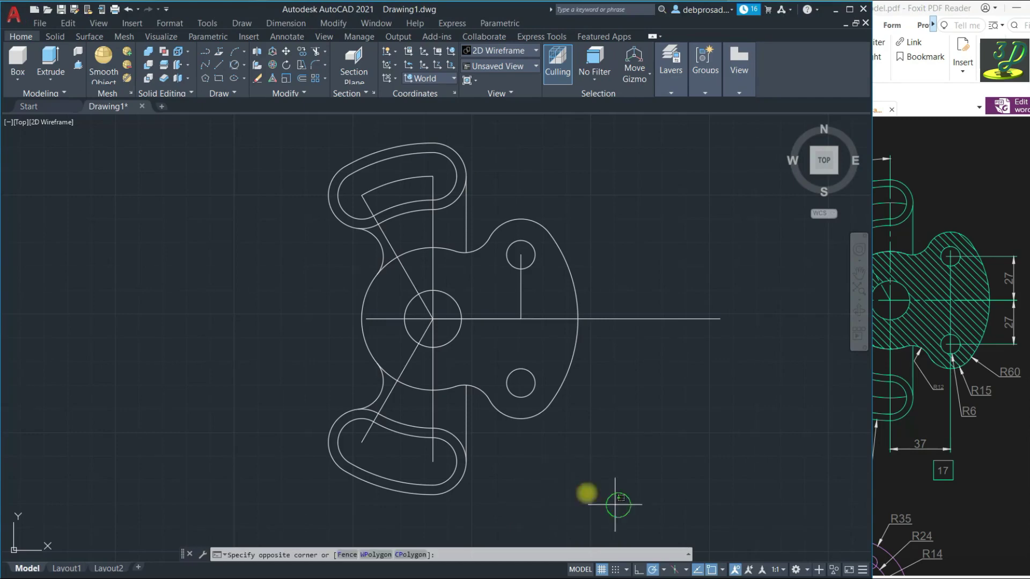
click(259, 182)
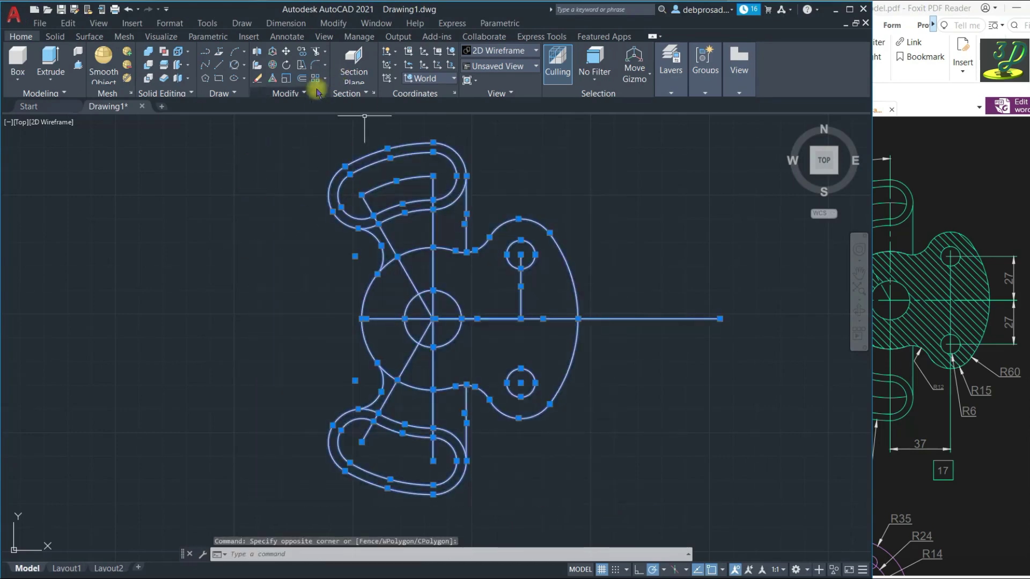
click(306, 93)
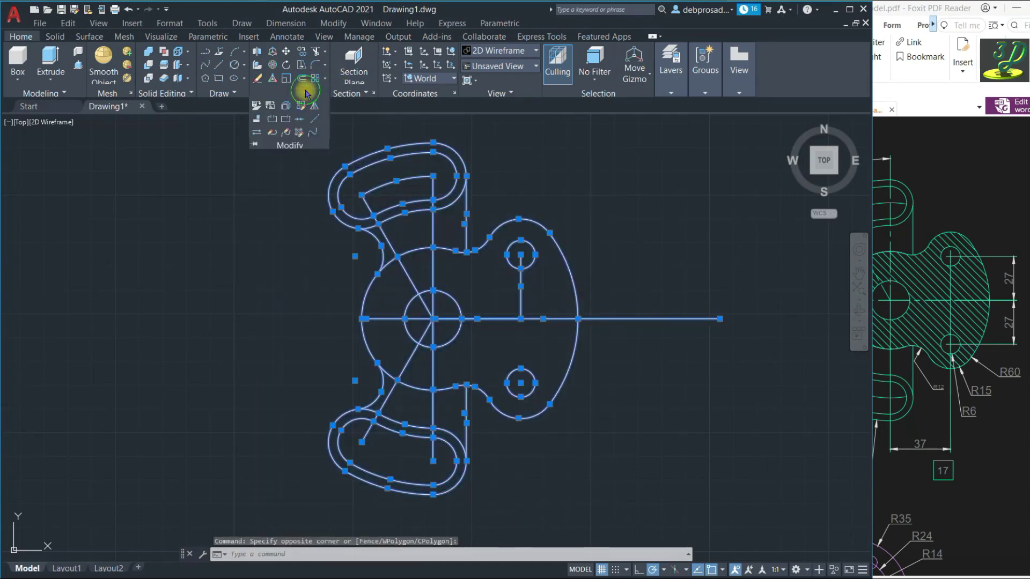
click(298, 119)
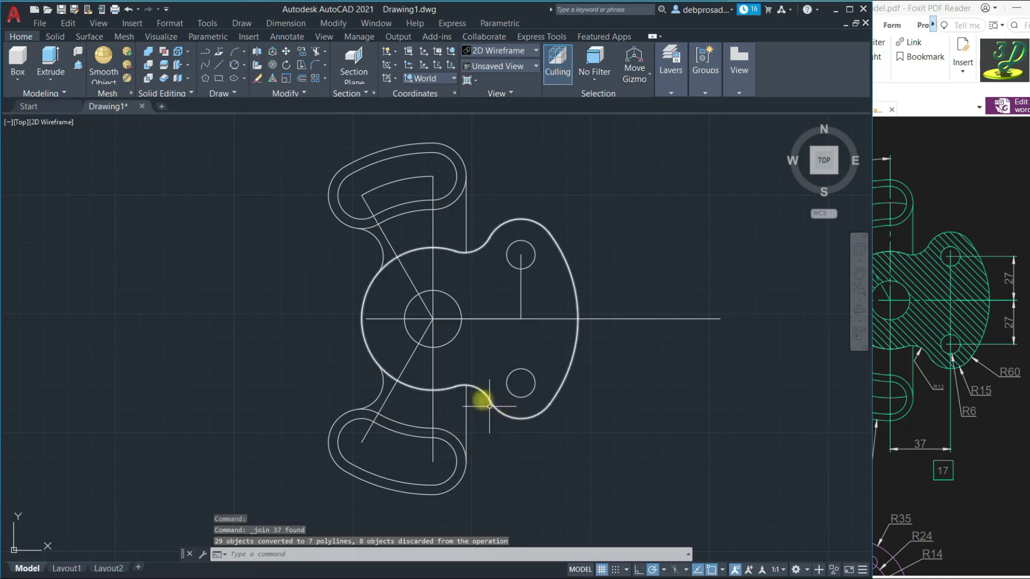
- Erase the redundant short horizontal line and stretch the vertical line between the small holes to the lower radius 6 hole's centre
click(412, 145)
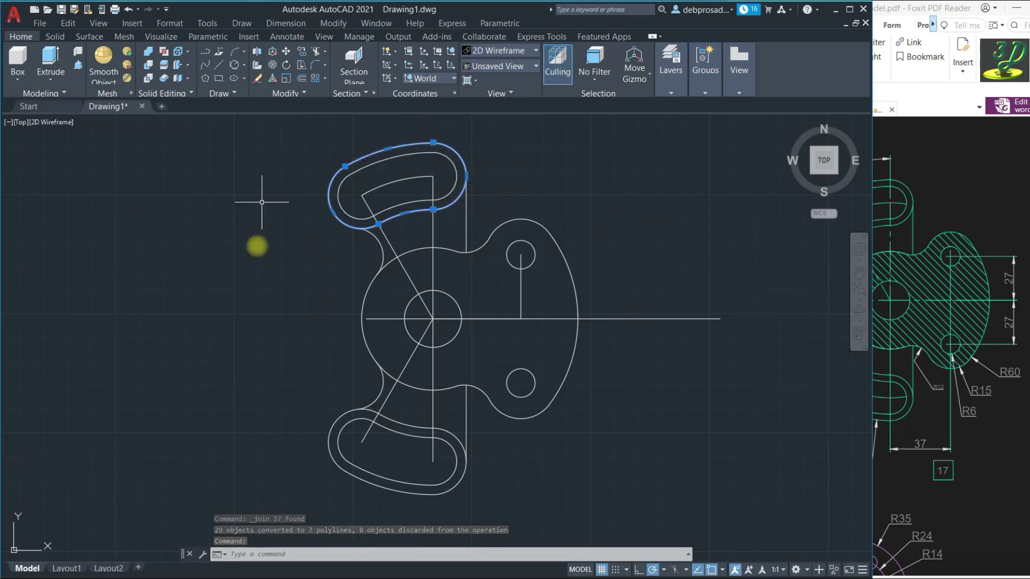
key(Delete)
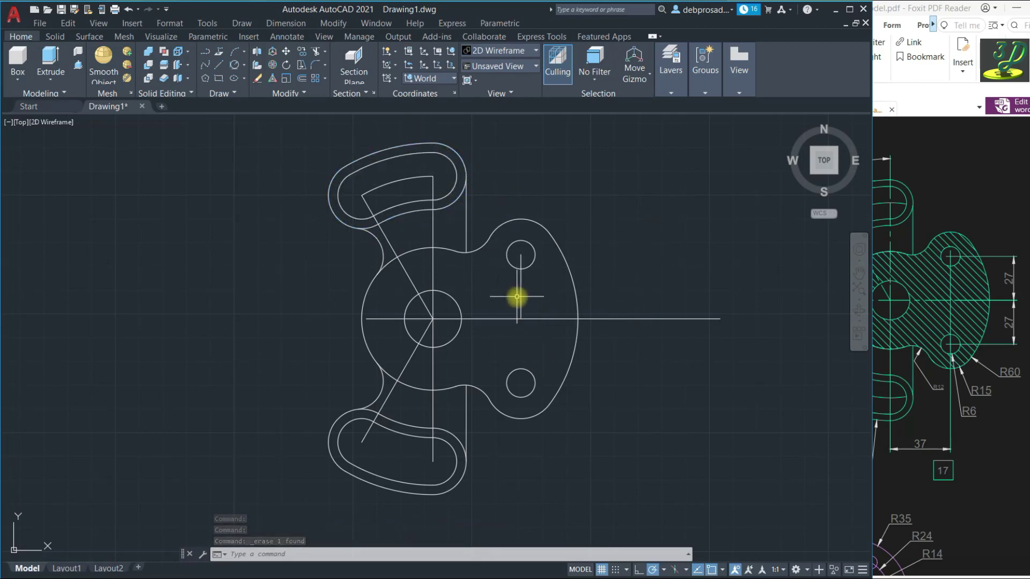
click(519, 298)
click(520, 319)
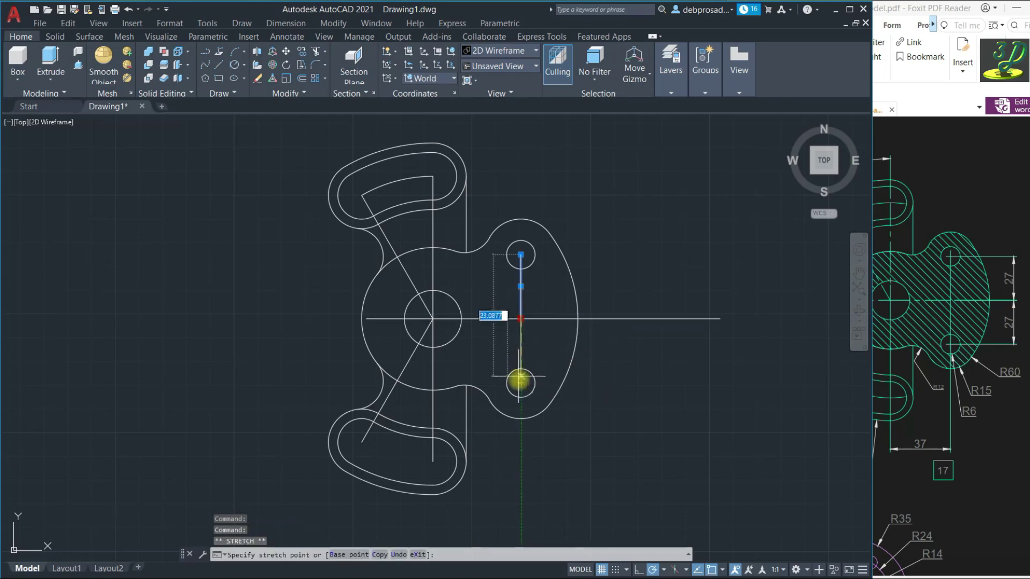
click(520, 382)
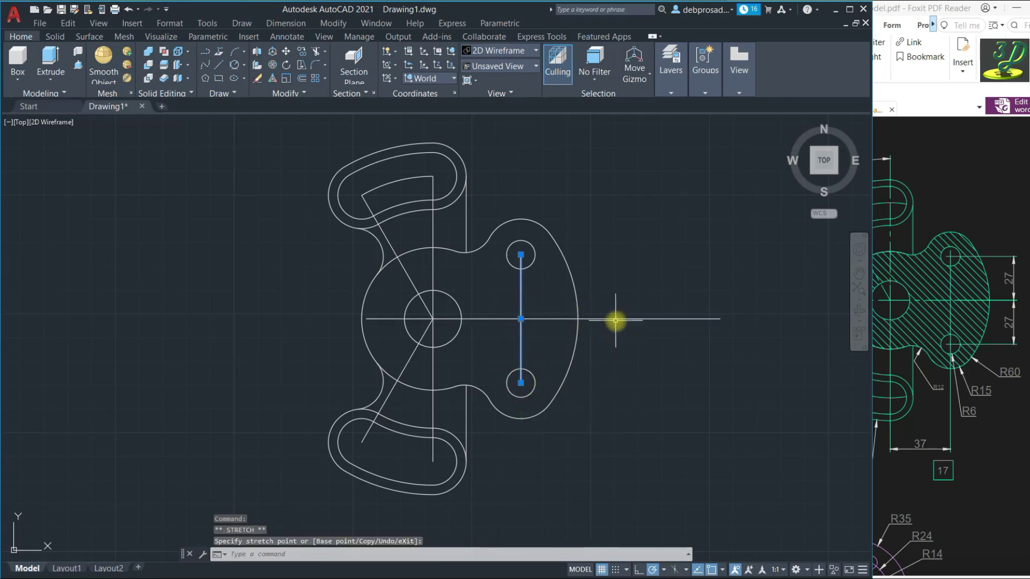
- Move the horizontal centre line left by its midpoint so that it extends past both sides of the body
click(615, 319)
click(543, 319)
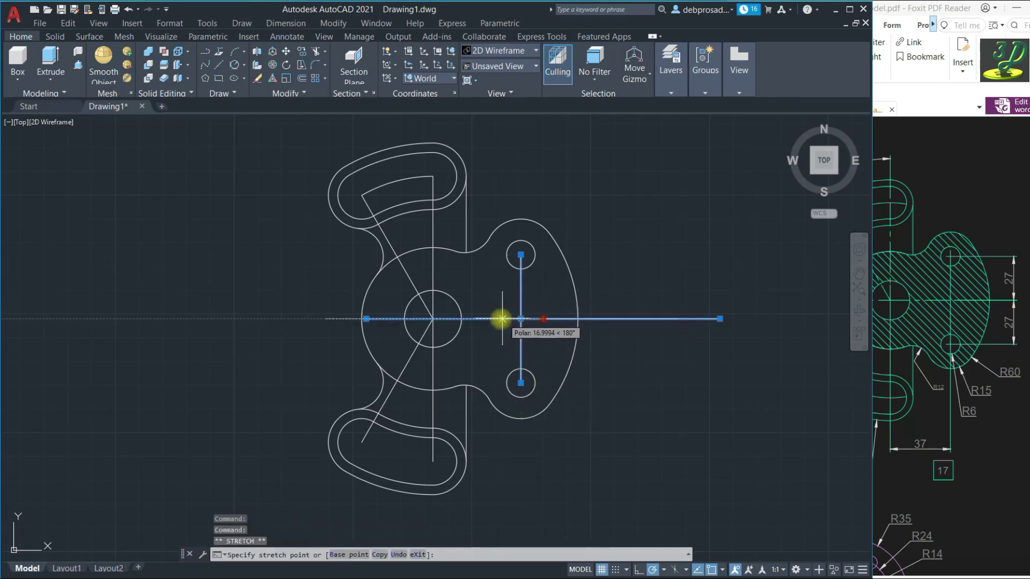
click(661, 425)
click(661, 420)
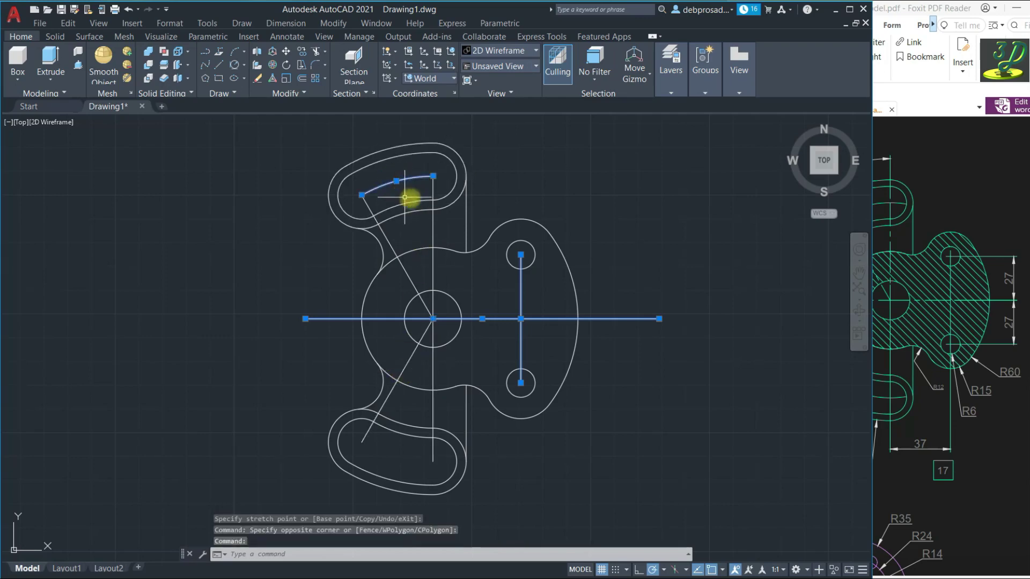
key(ctrl+y)
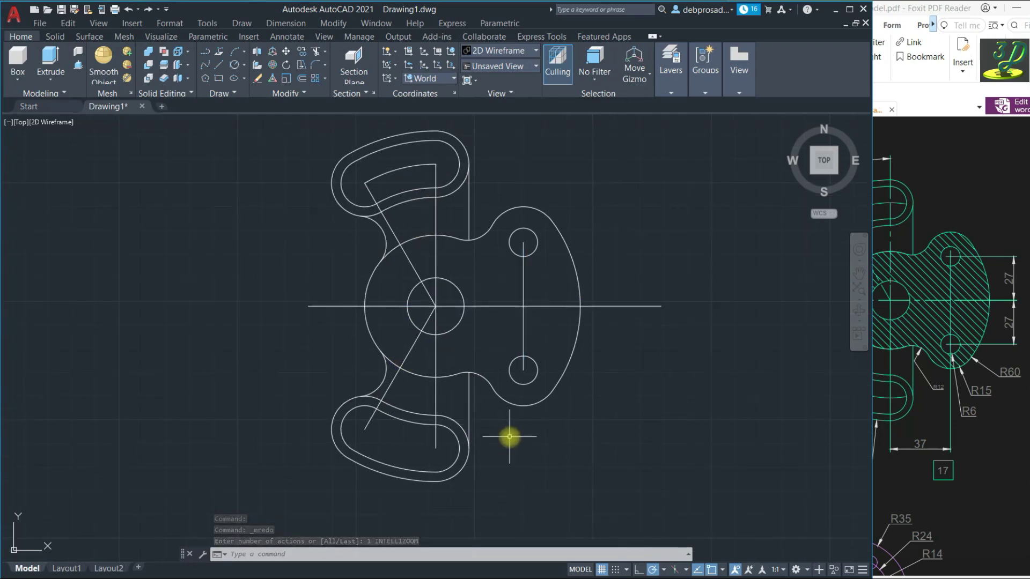
- Hatch all regions of the main body outline with diagonal lines at angle 0 and scale 1, leaving the three holes empty
click(222, 93)
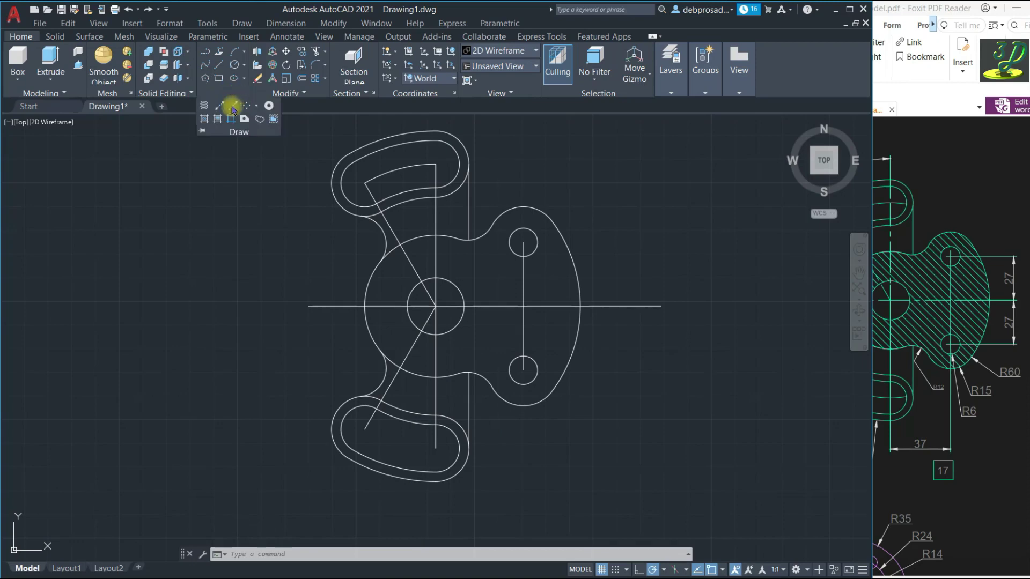
click(204, 118)
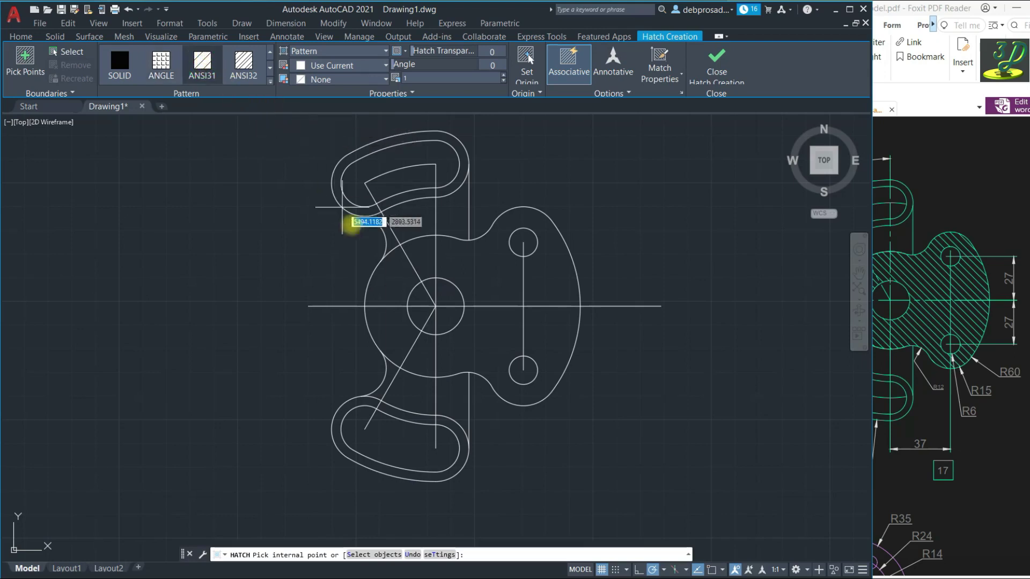
click(394, 292)
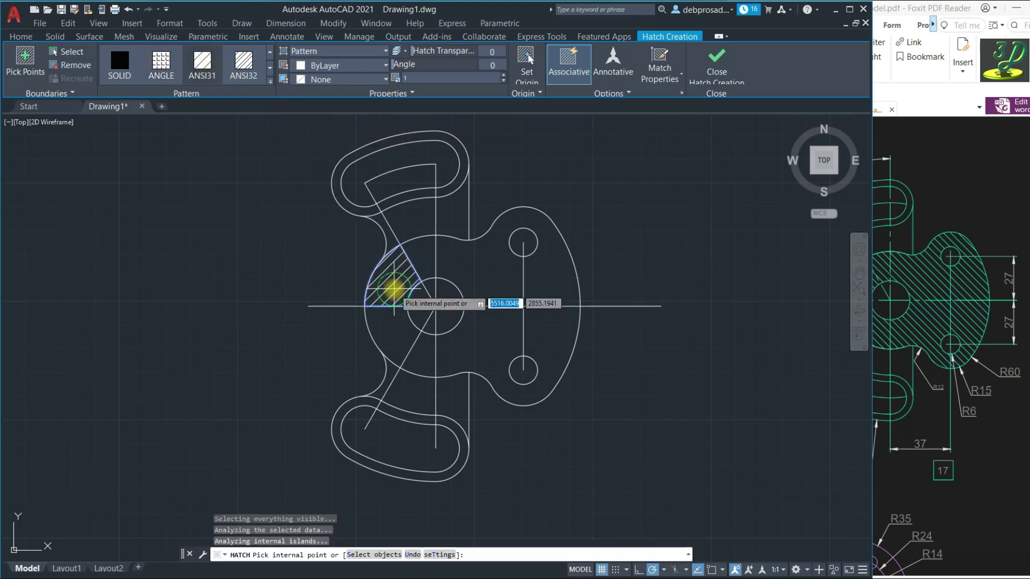
click(395, 321)
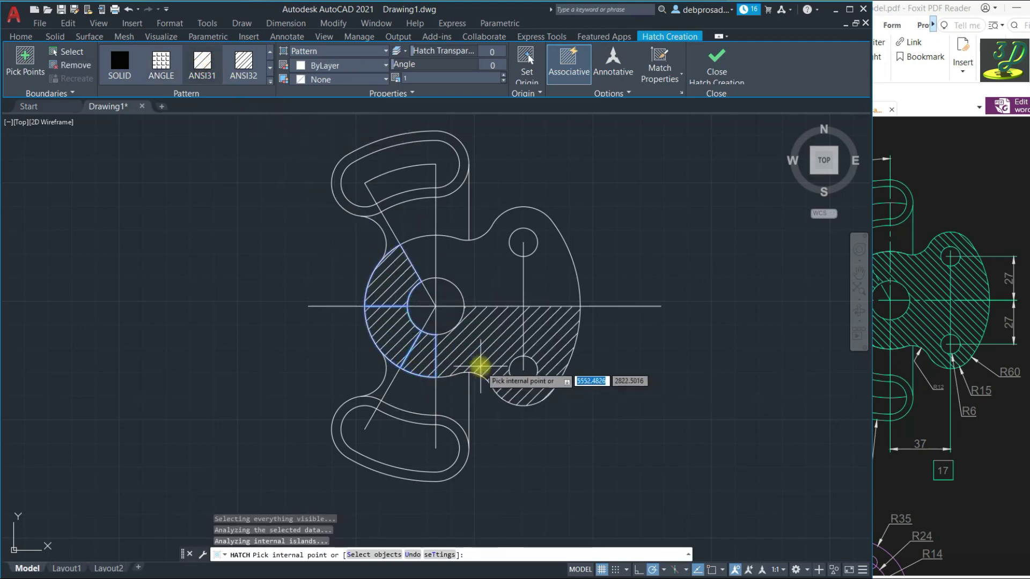
click(466, 356)
click(489, 262)
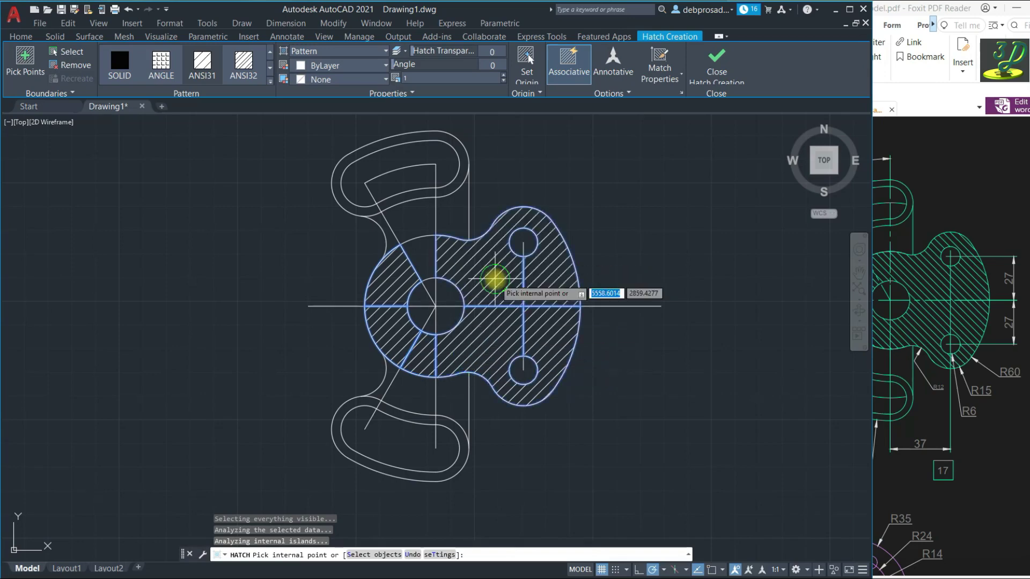
click(432, 263)
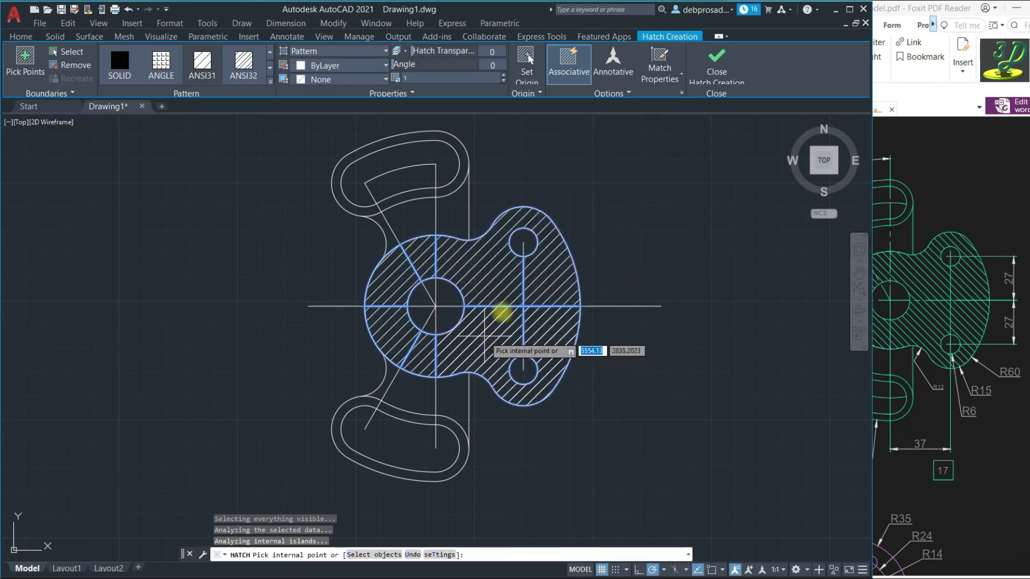
click(716, 59)
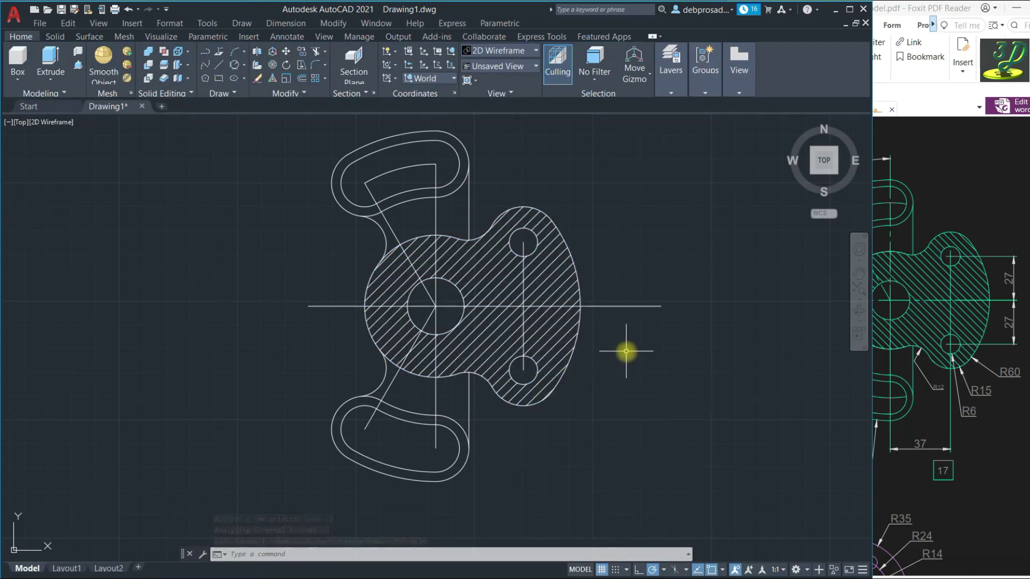
- Check which linetypes are available for the horizontal centre line in its quick properties
click(625, 306)
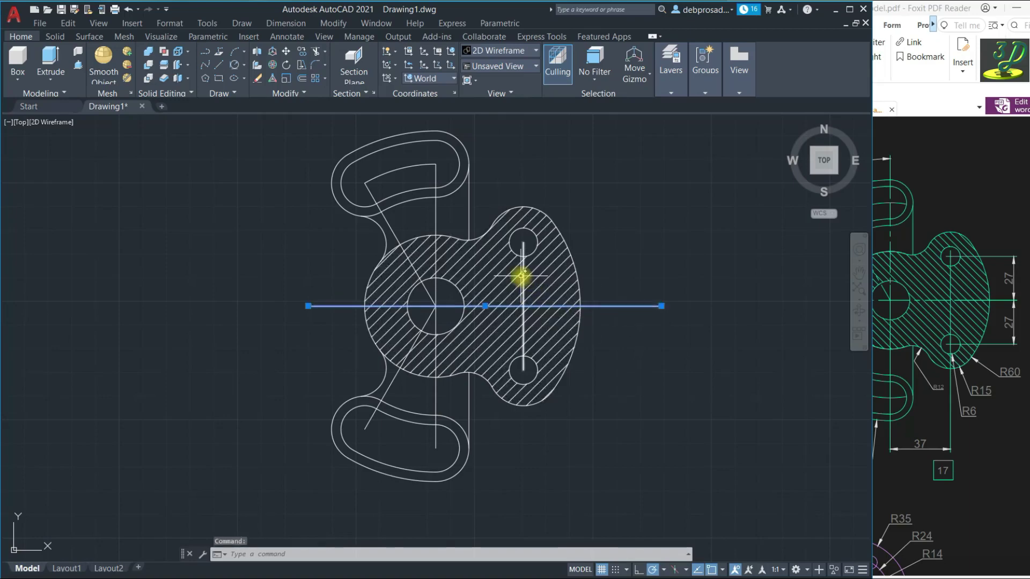
double_click(612, 306)
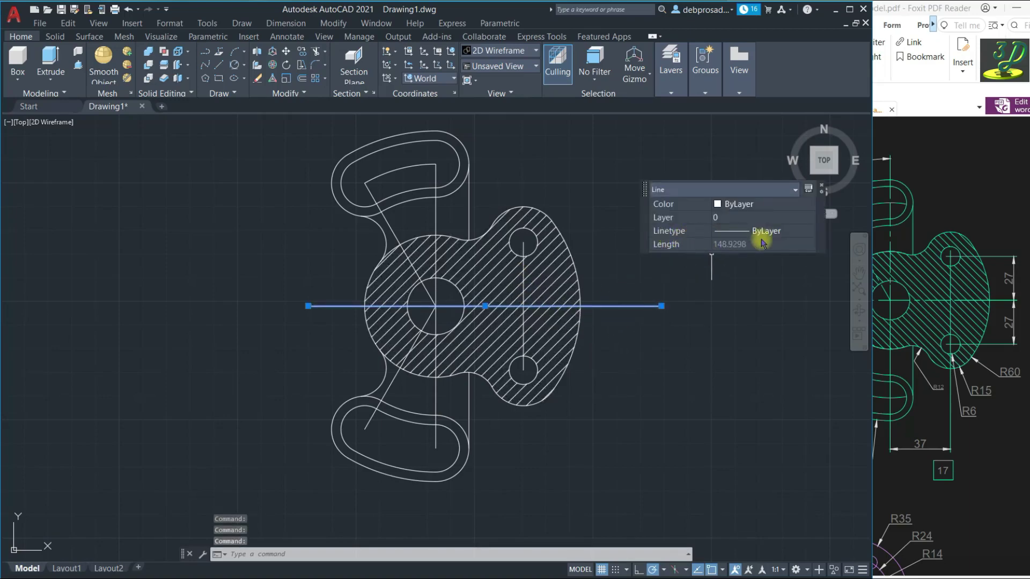
click(808, 232)
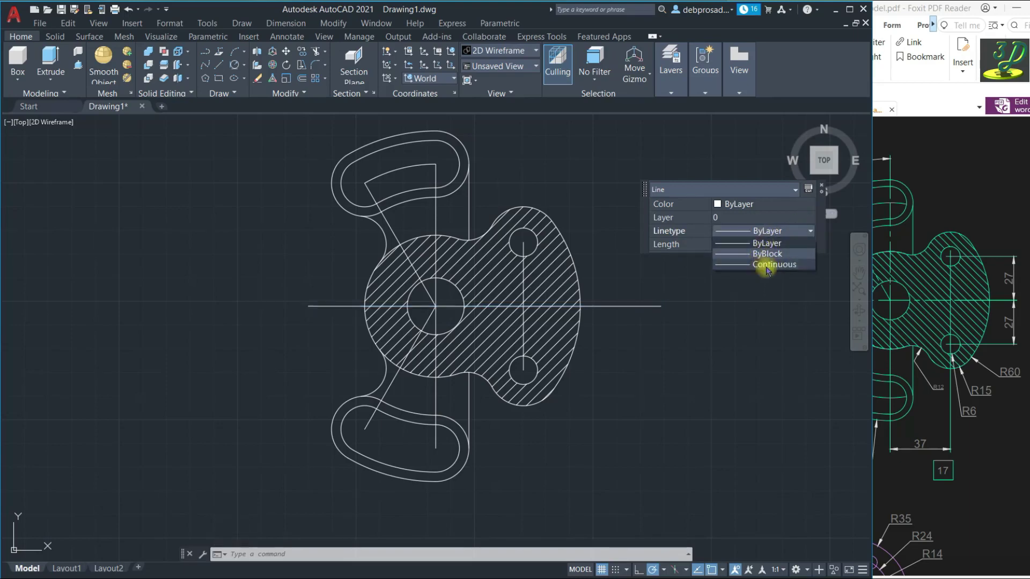
click(819, 182)
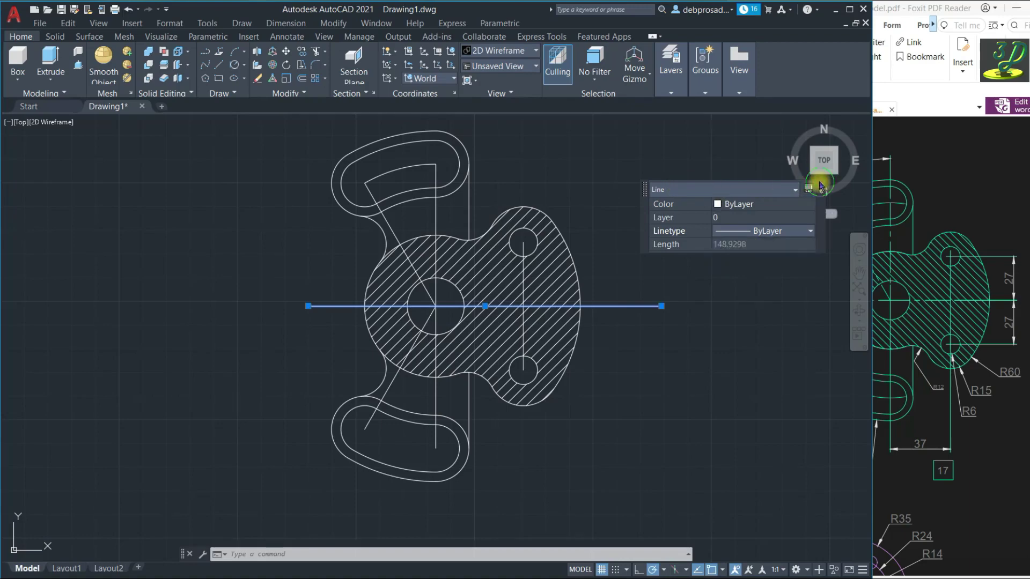
click(663, 175)
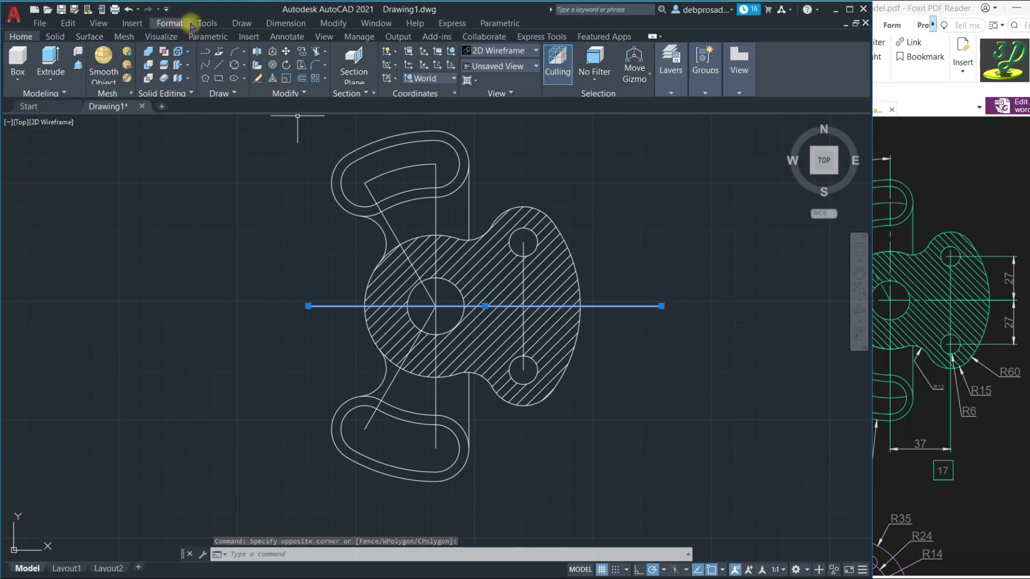
- Load the CENTER, CENTER2 and CENTERX2 linetypes into the drawing
click(171, 23)
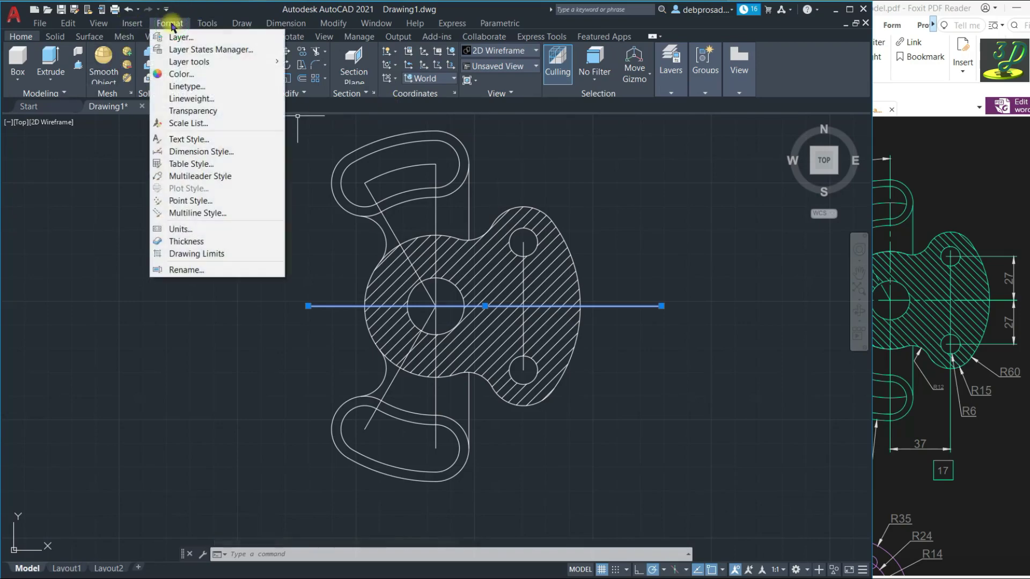
click(211, 87)
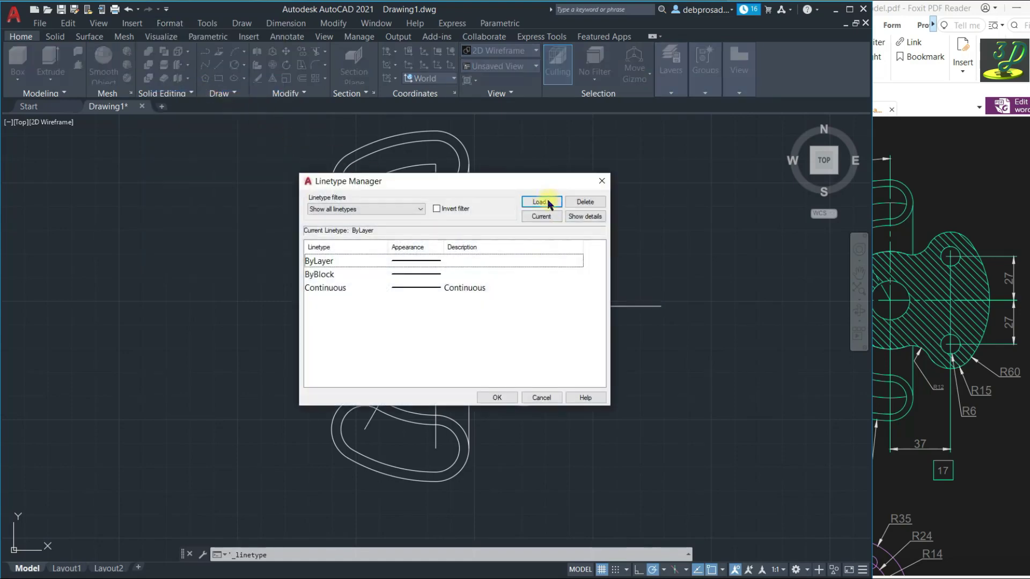
click(547, 202)
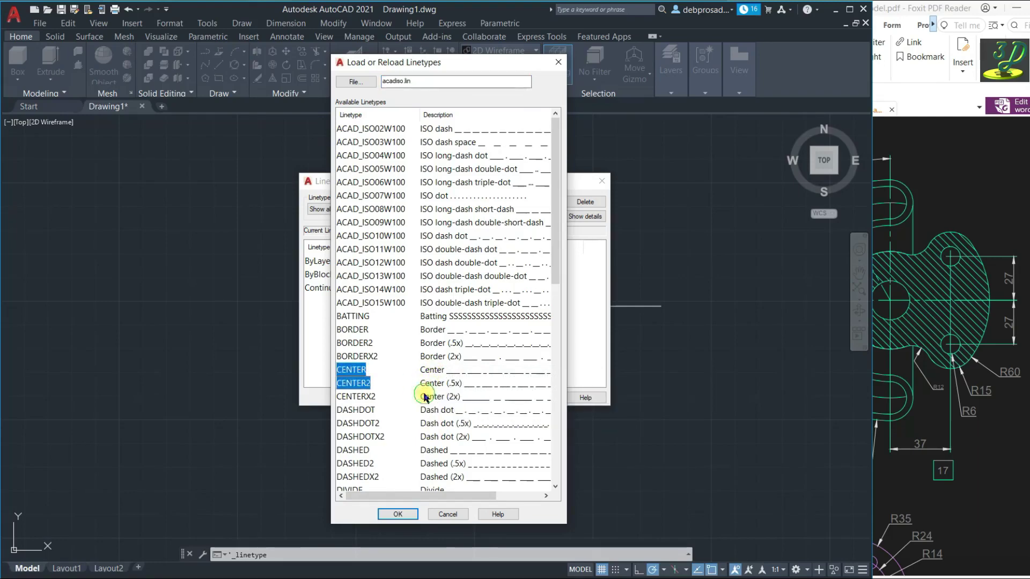
click(397, 514)
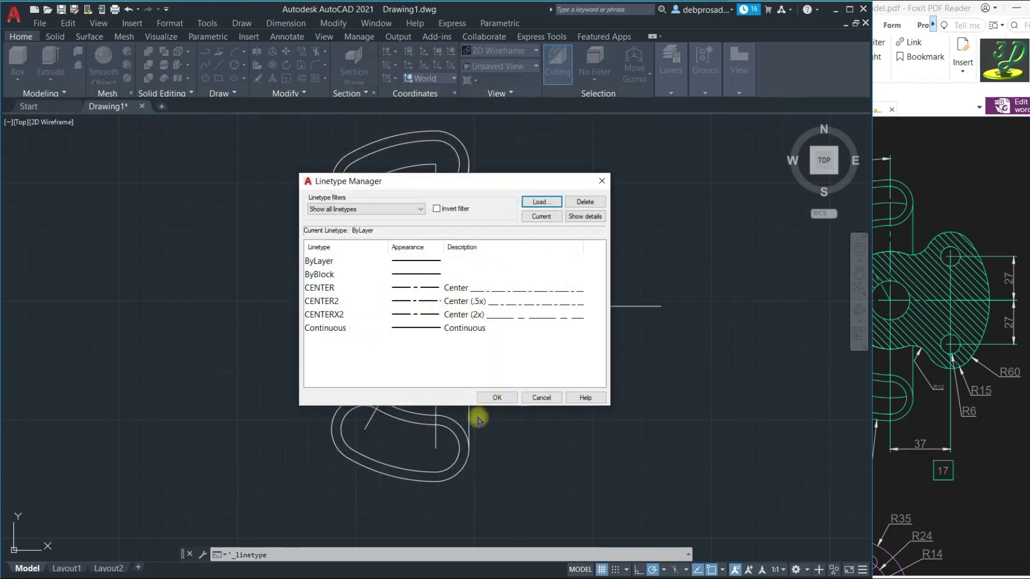
click(495, 397)
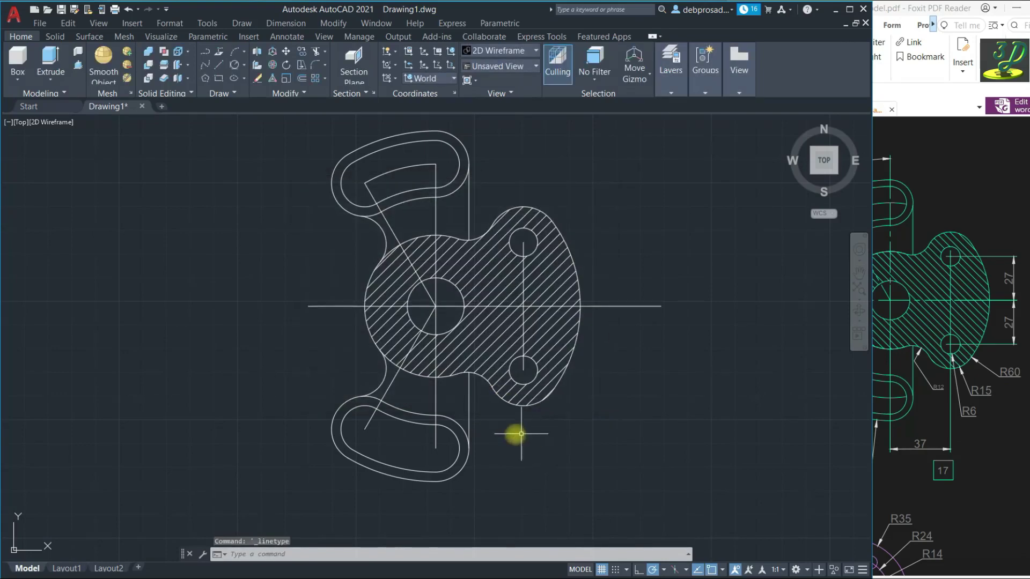
- Apply the CENTER2 linetype to the horizontal, vertical and slanted centre lines, the upper slot's centre arc and the line between the small holes
click(436, 395)
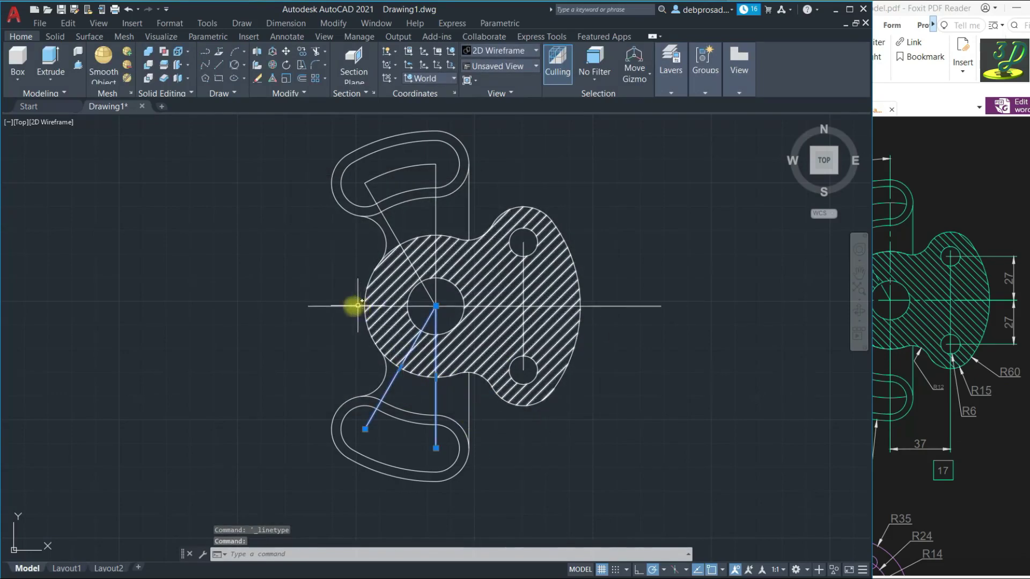
click(333, 306)
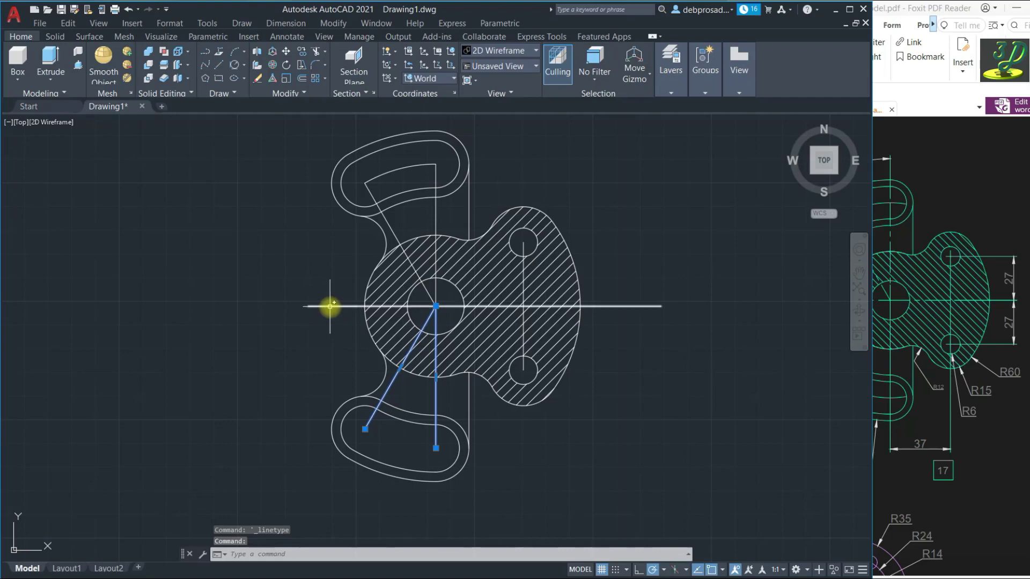
click(391, 227)
click(433, 208)
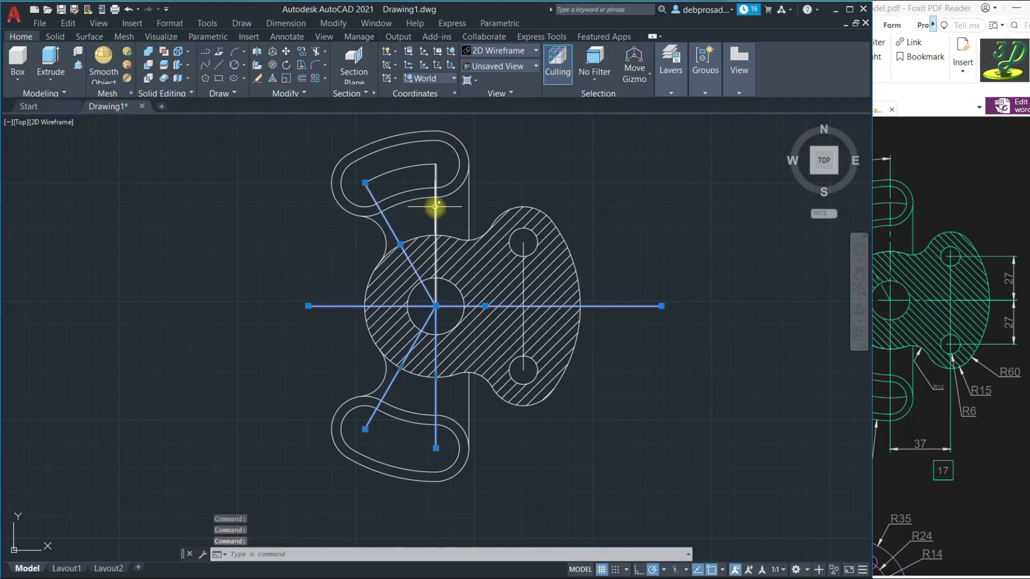
click(406, 168)
click(524, 244)
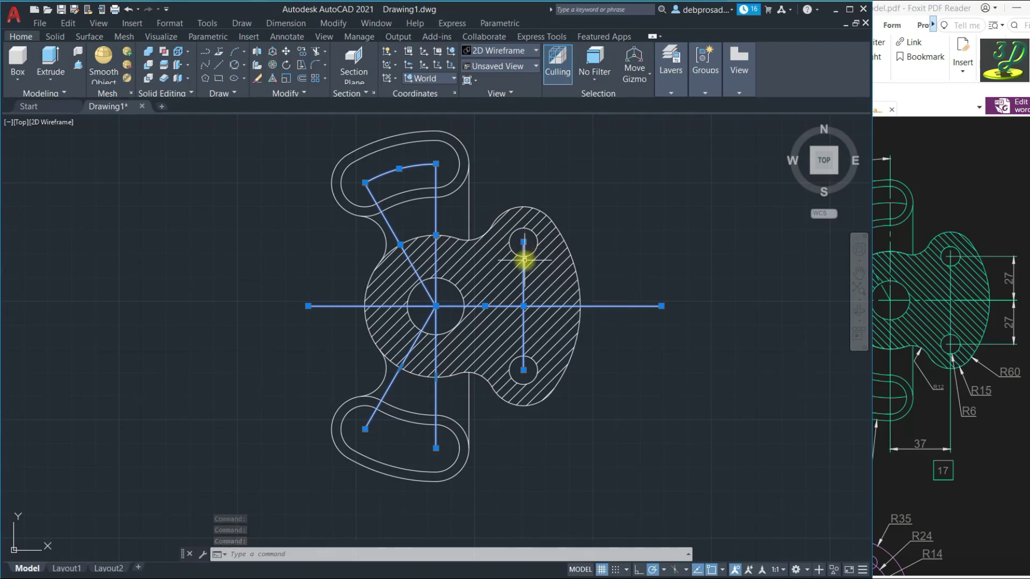
click(622, 306)
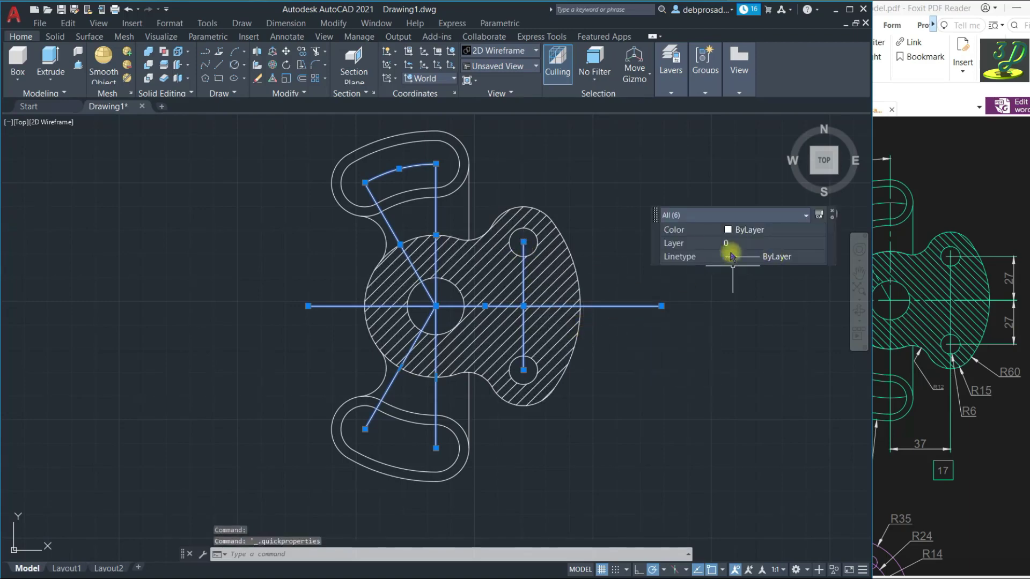
click(813, 257)
click(812, 257)
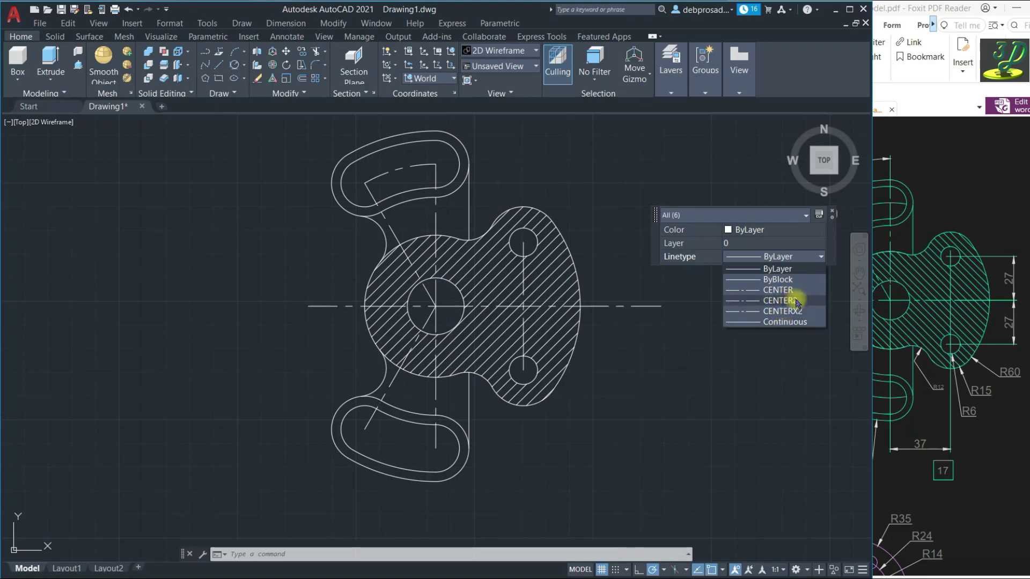
click(796, 303)
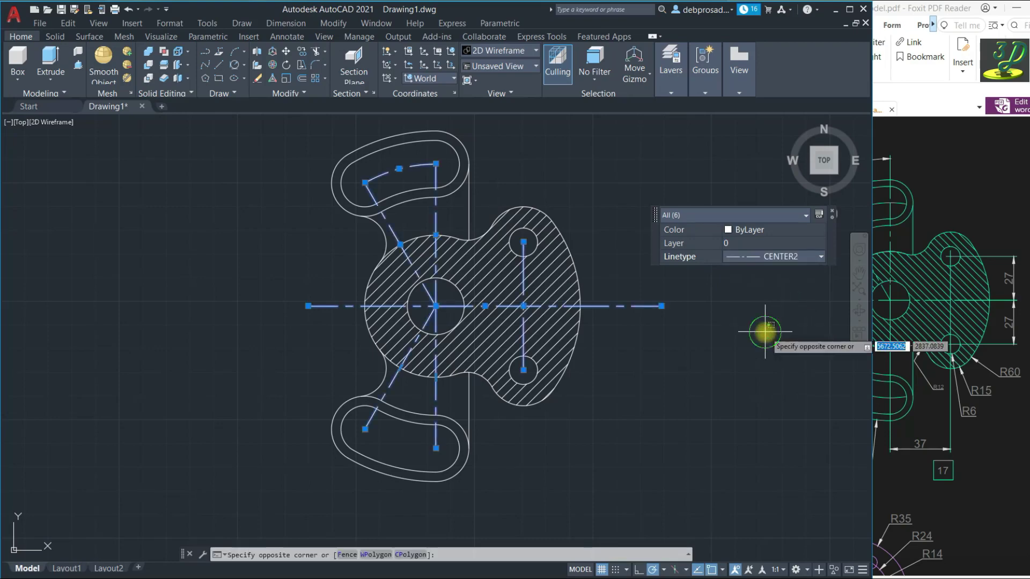
click(833, 214)
click(697, 234)
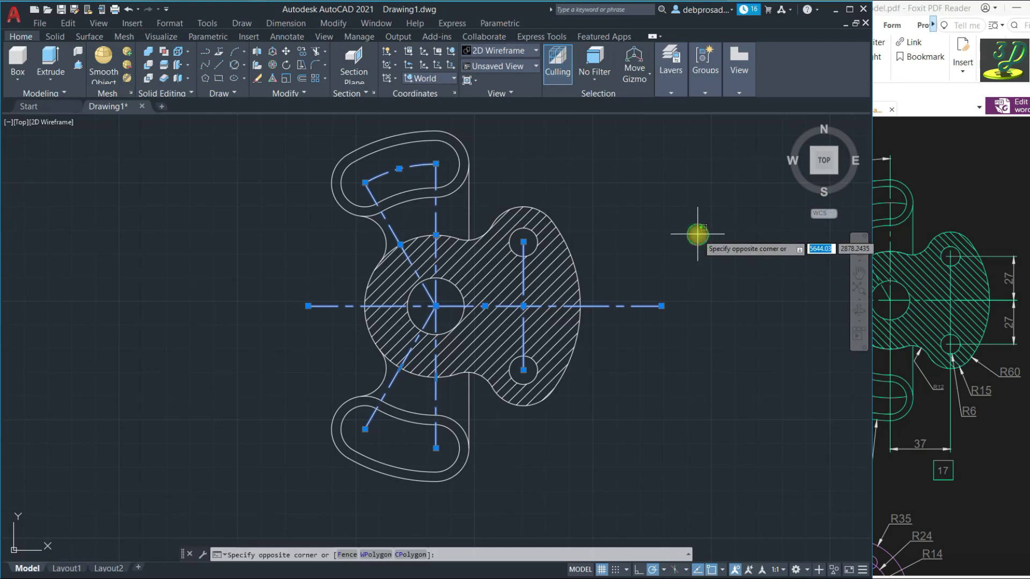
click(697, 234)
key(Escape)
scroll(697, 234, down, 1)
scroll(455, 242, up, 1)
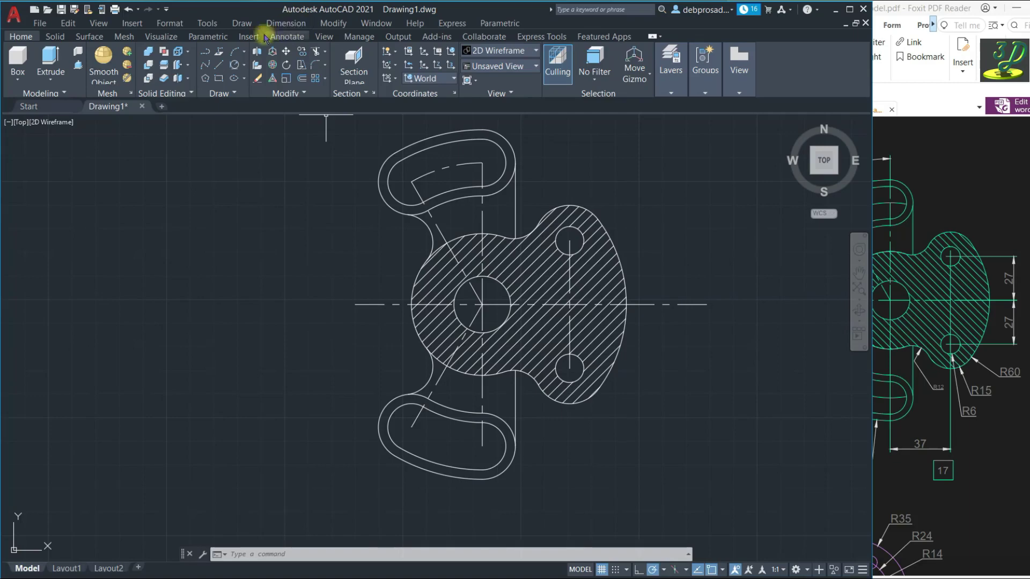
- Hide the menu bar and show it again
click(166, 9)
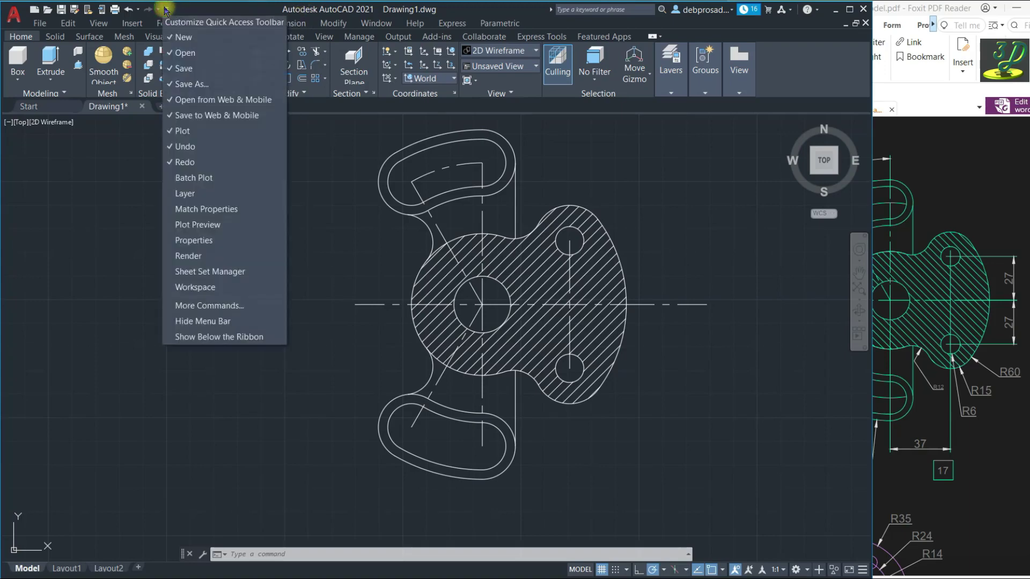
click(212, 322)
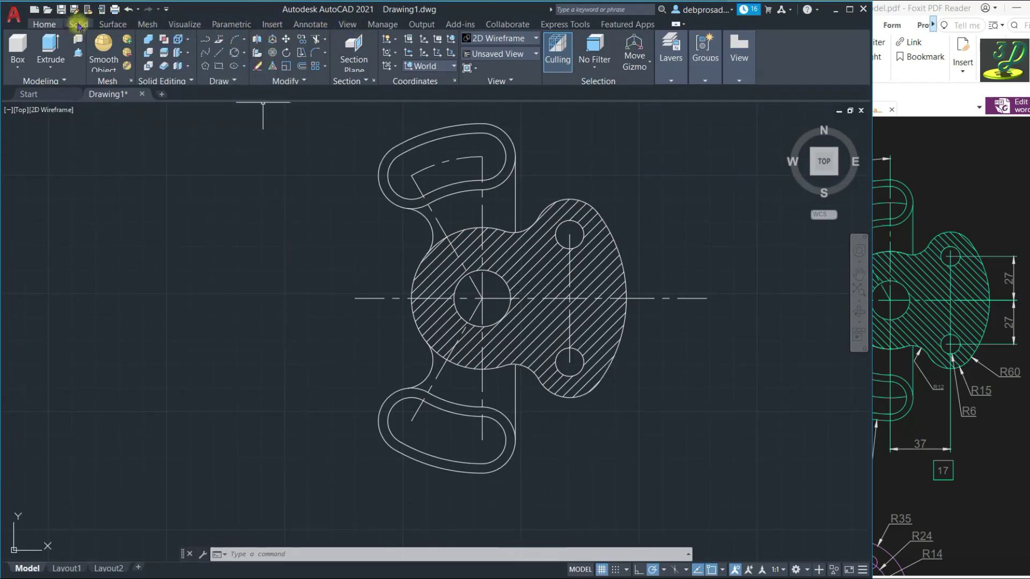
click(165, 10)
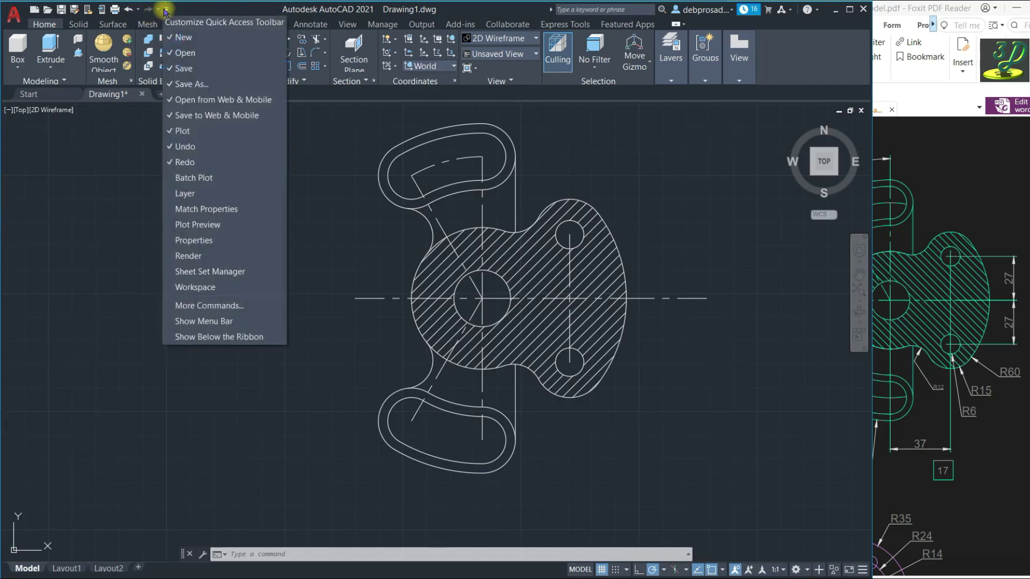
click(212, 322)
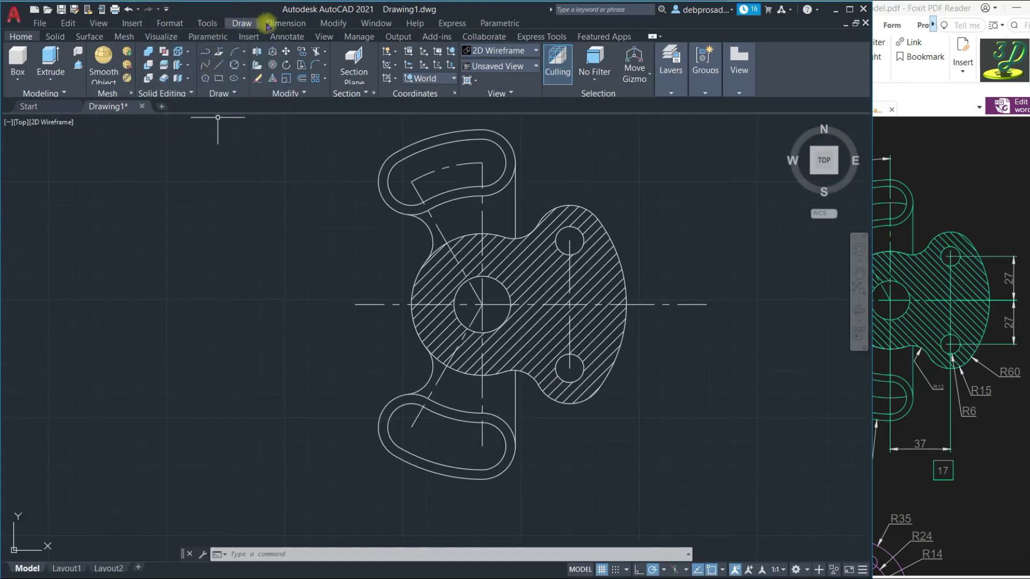
- Add a vertical linear dimension from the lower small hole's centre to the horizontal centre line, placed to the right of the body
click(290, 24)
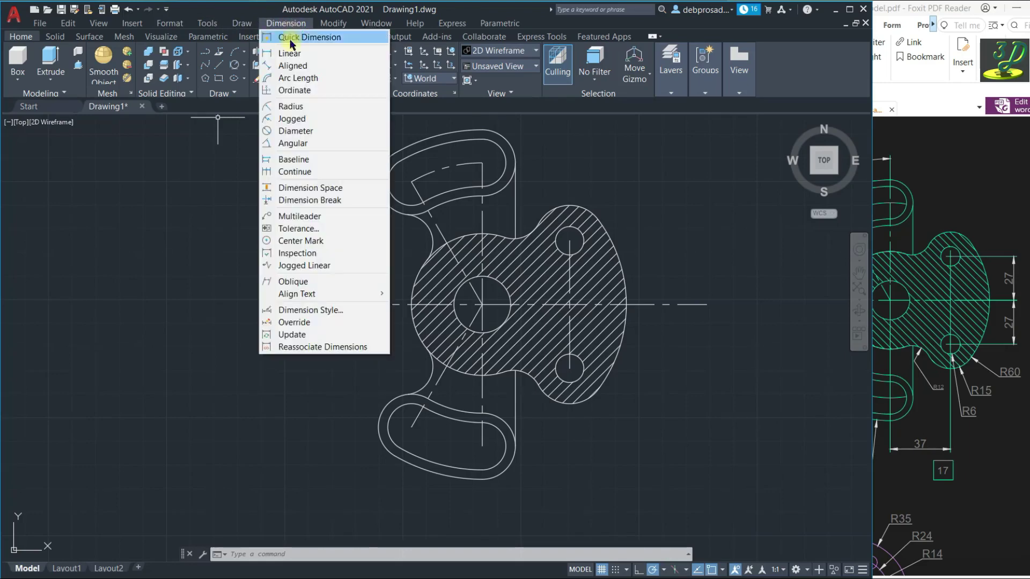
click(294, 60)
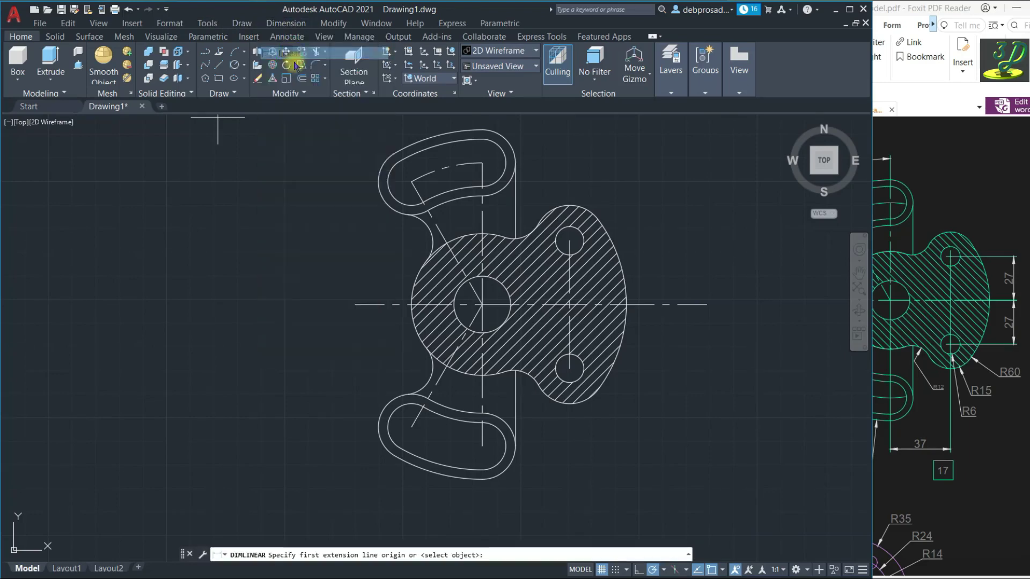
click(569, 368)
click(570, 304)
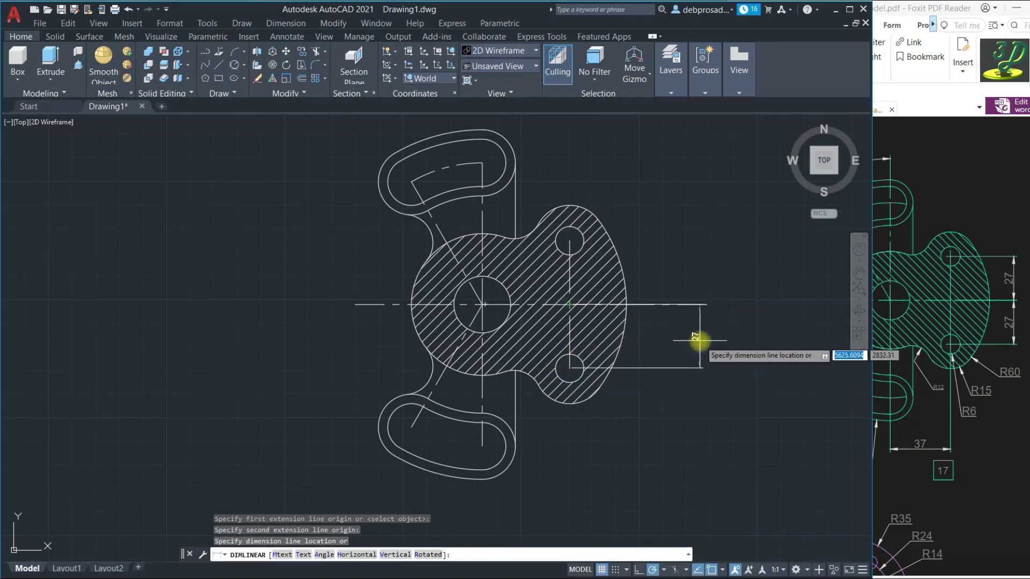
click(664, 345)
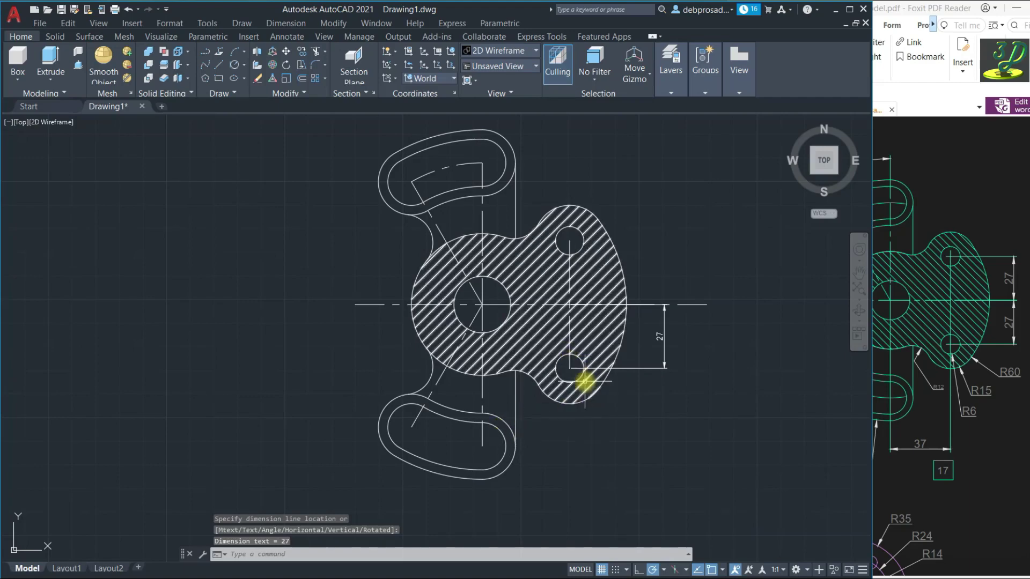
- Add a horizontal linear dimension from the lower small hole's centre to the vertical centre line, placed below the part
key(Return)
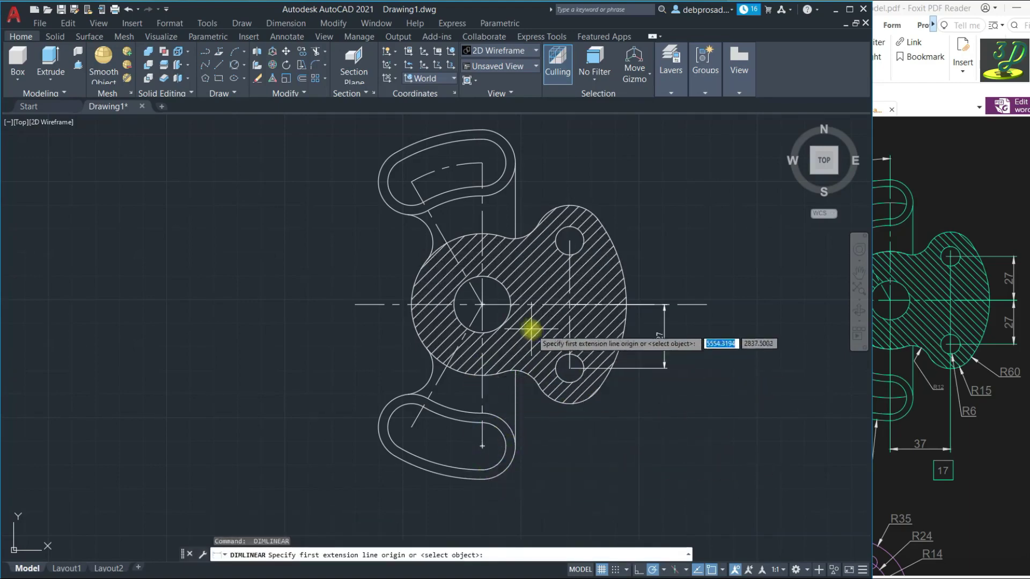
click(570, 368)
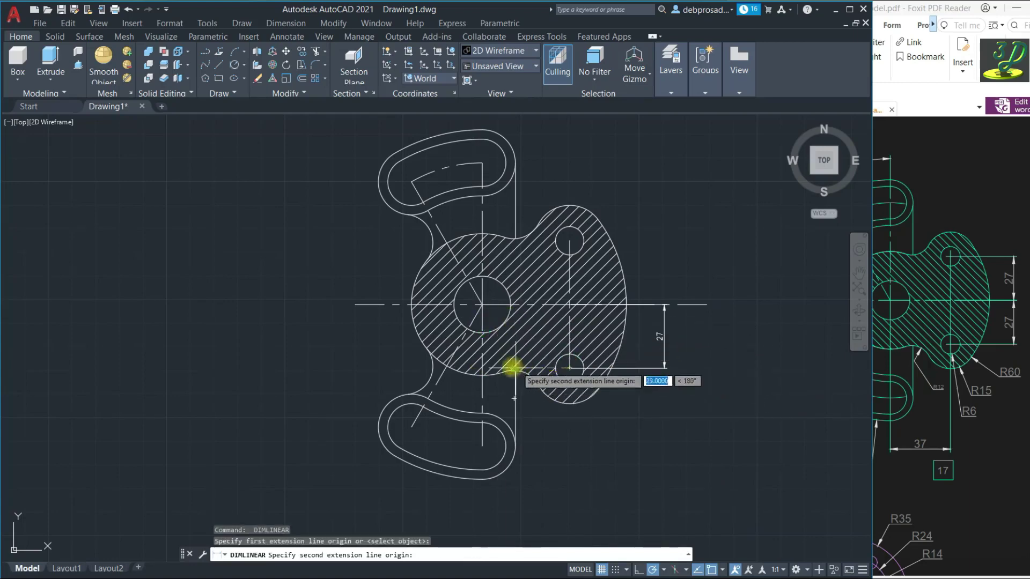
click(483, 394)
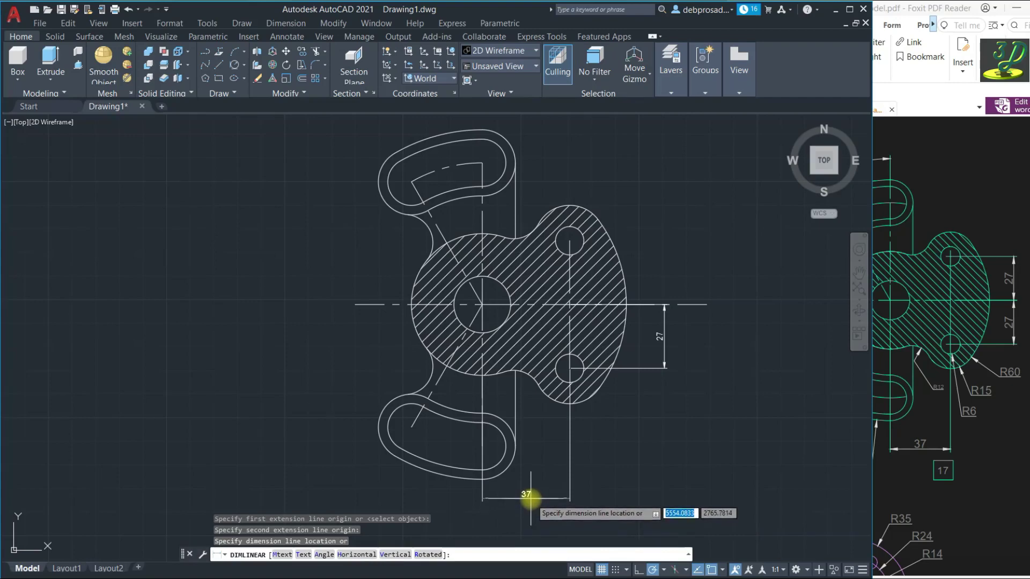
click(528, 498)
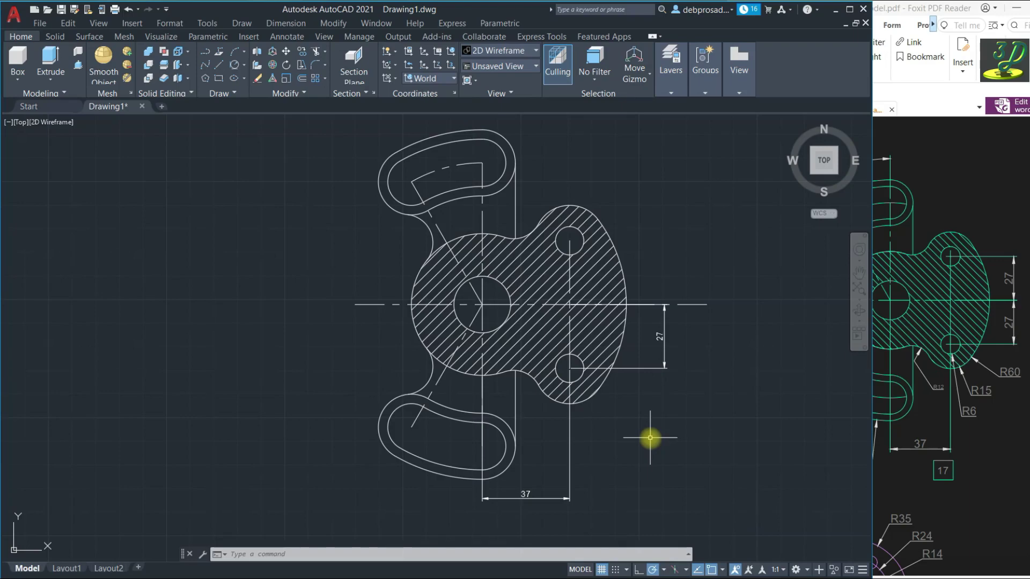
- Add radius dimensions to the lower-left fillet, the body's left arc and the central hole, placing them left of the part
click(290, 25)
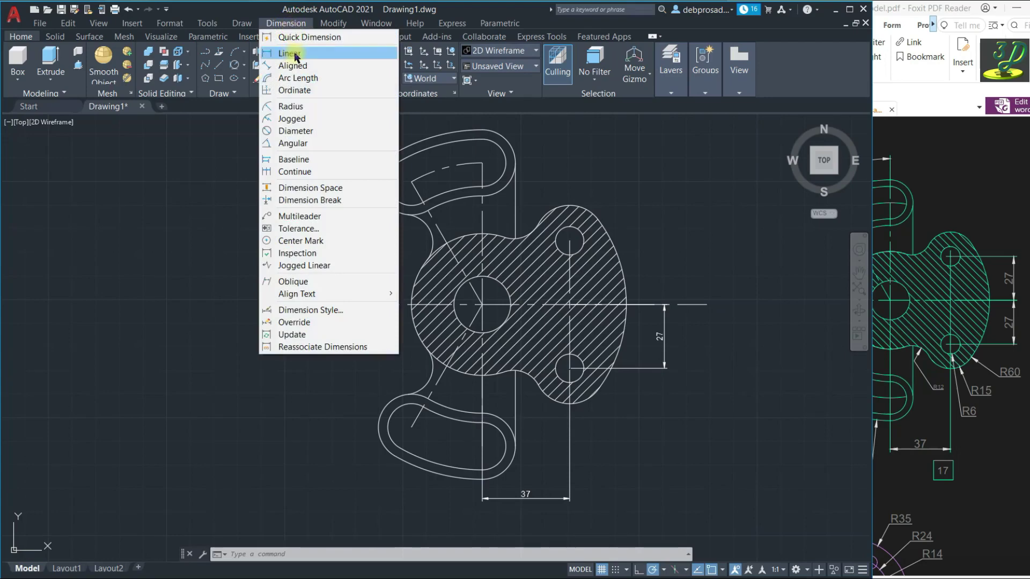
click(292, 106)
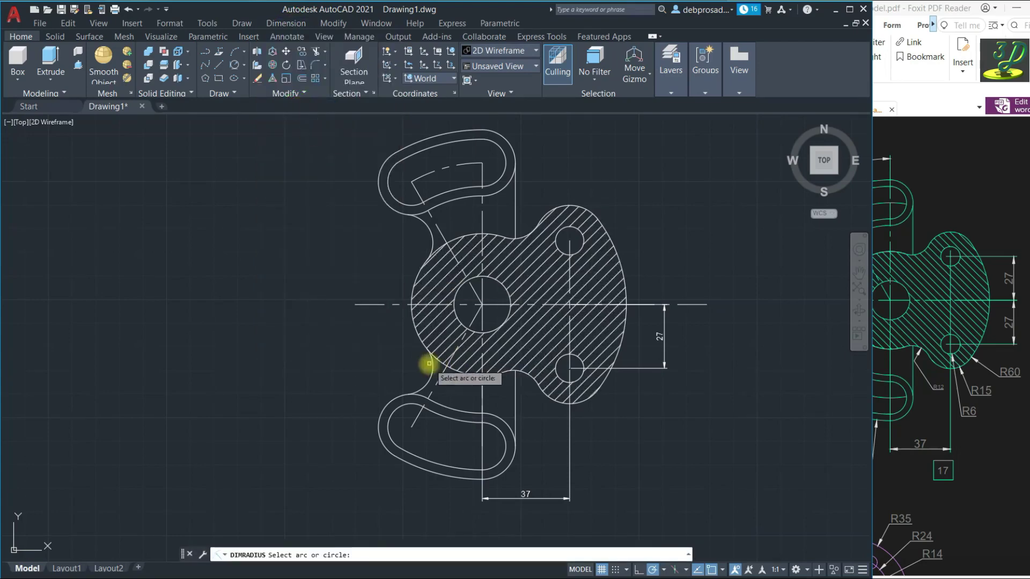
click(428, 358)
key(Return)
click(416, 330)
click(356, 274)
key(Return)
click(455, 314)
click(345, 329)
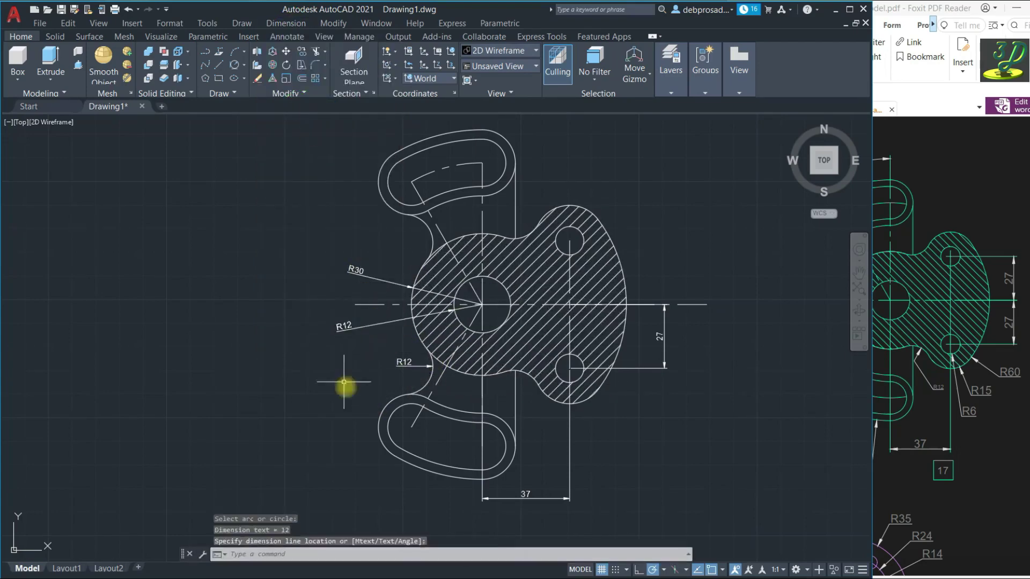
- Add radius dimensions to the body's lower lobe arc and the lower small hole, placing them below the body
key(Return)
click(556, 401)
click(556, 427)
key(Return)
click(580, 378)
click(613, 413)
- Dimension the radius of the lower slot's inner left end, and delete the trial radius dimension on the slot's long outer arc
key(Return)
click(429, 470)
click(423, 493)
key(Return)
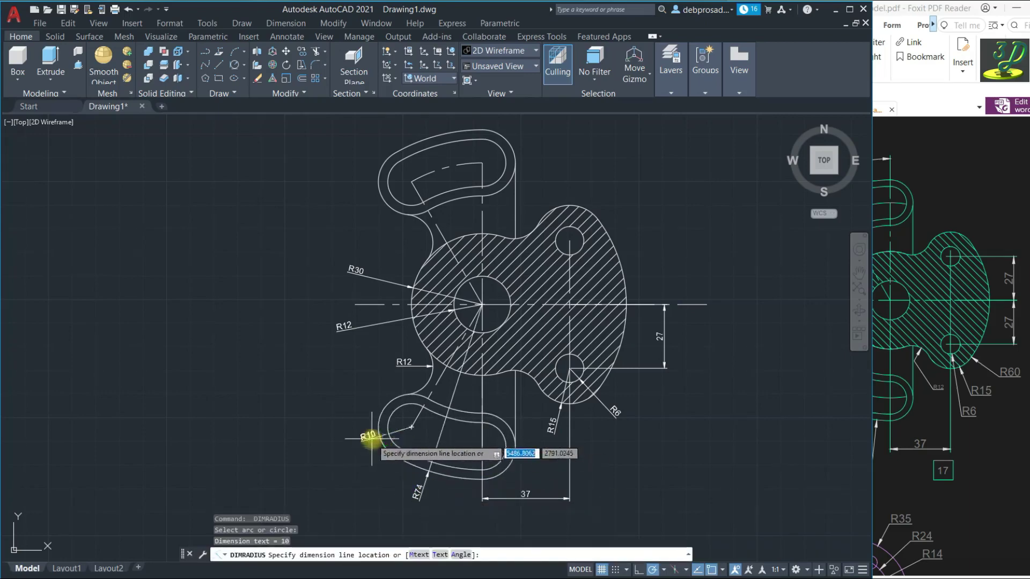
key(Escape)
key(Delete)
- Add radius dimensions to the lower slot's outer left end and the upper slot's centre arc
click(286, 23)
click(292, 106)
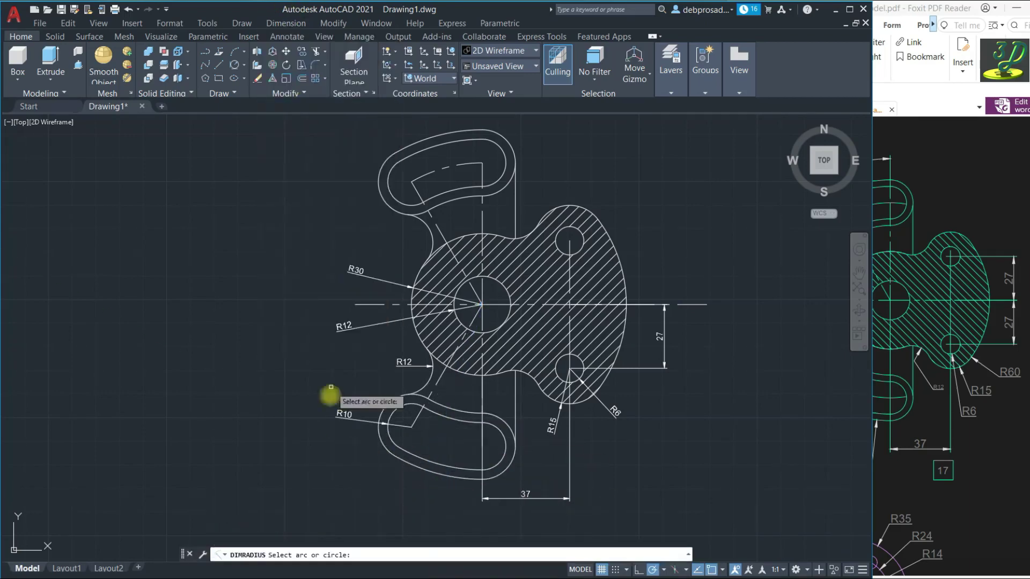
click(379, 431)
click(344, 436)
key(Return)
click(462, 160)
click(409, 127)
- Add radius dimensions to the fillet beside the body's upper lobe and to the body's large right arc
key(Return)
click(536, 215)
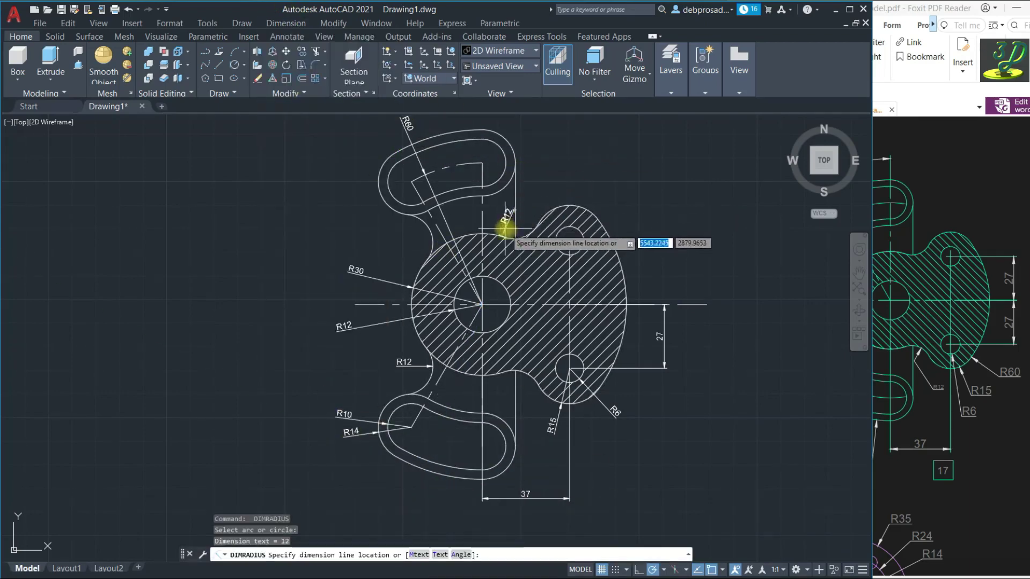
click(558, 194)
key(Return)
click(617, 251)
click(658, 255)
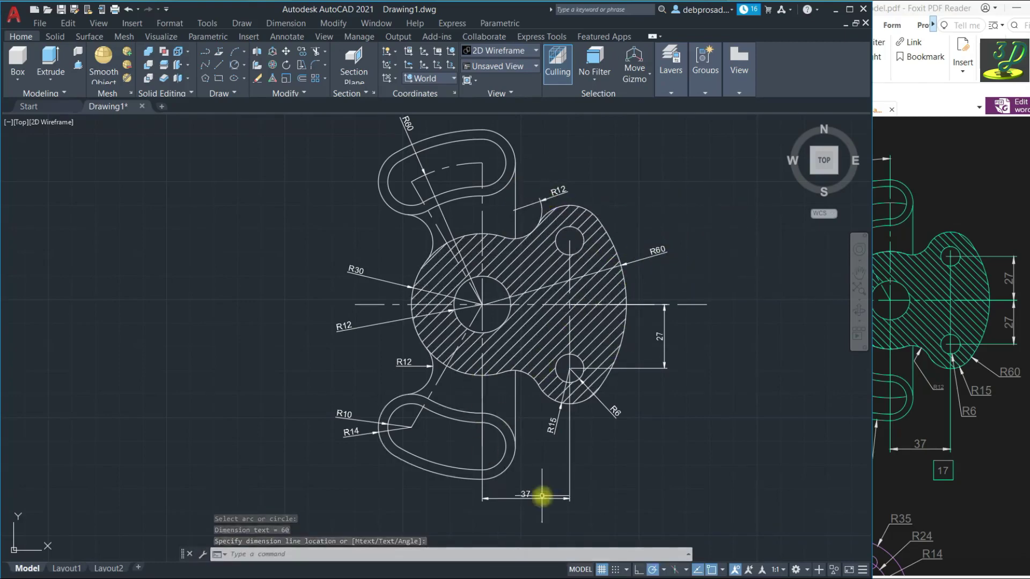
- Add an angular dimension between the upper slanted centre line and the vertical centre line, placed above the upper slot
click(286, 23)
click(293, 143)
click(430, 215)
click(482, 229)
middle_drag(457, 123, 457, 172)
click(450, 138)
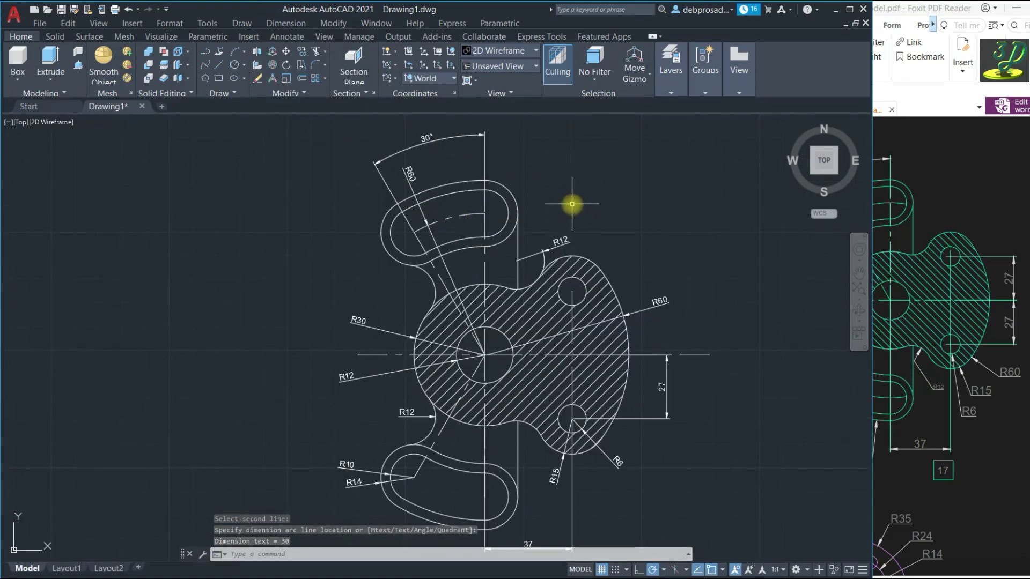
- Mirror the upper slot's dashed centre arc about the horizontal centre line into the lower slot, keeping the original
middle_drag(542, 442, 551, 354)
scroll(551, 354, up, 2)
scroll(551, 354, down, 2)
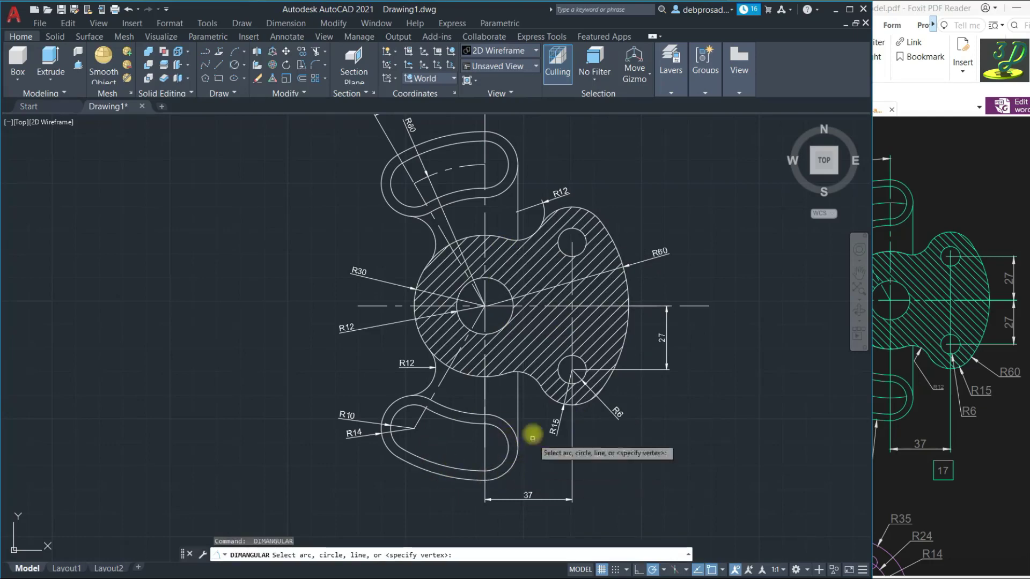
key(Escape)
key(Escape)
key(Escape)
click(960, 413)
click(466, 165)
click(290, 93)
click(258, 106)
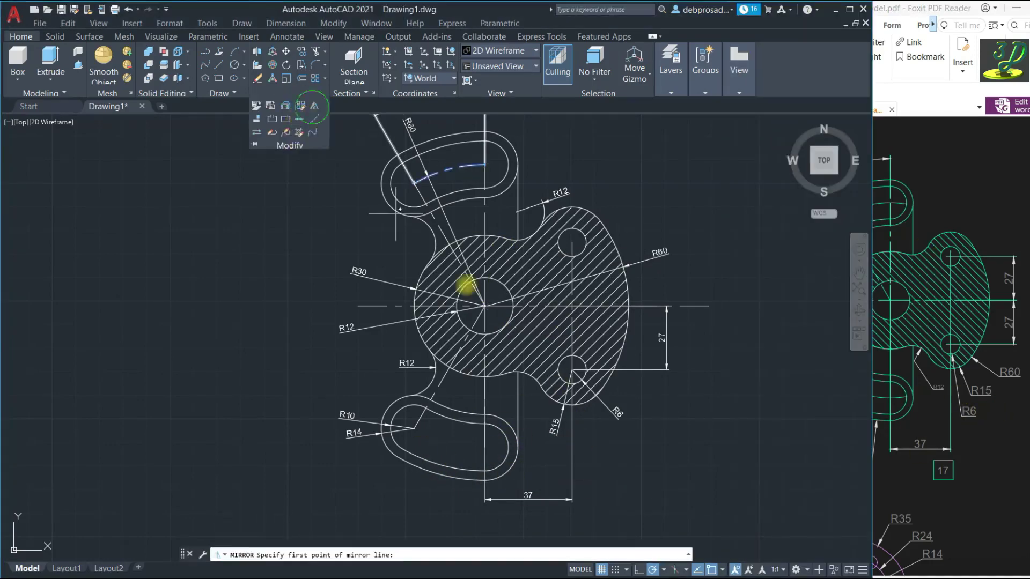
click(485, 305)
click(505, 305)
key(Return)
- Set the body hatch's angle to 90 so its lines slope the way they do in the reference drawing
click(956, 483)
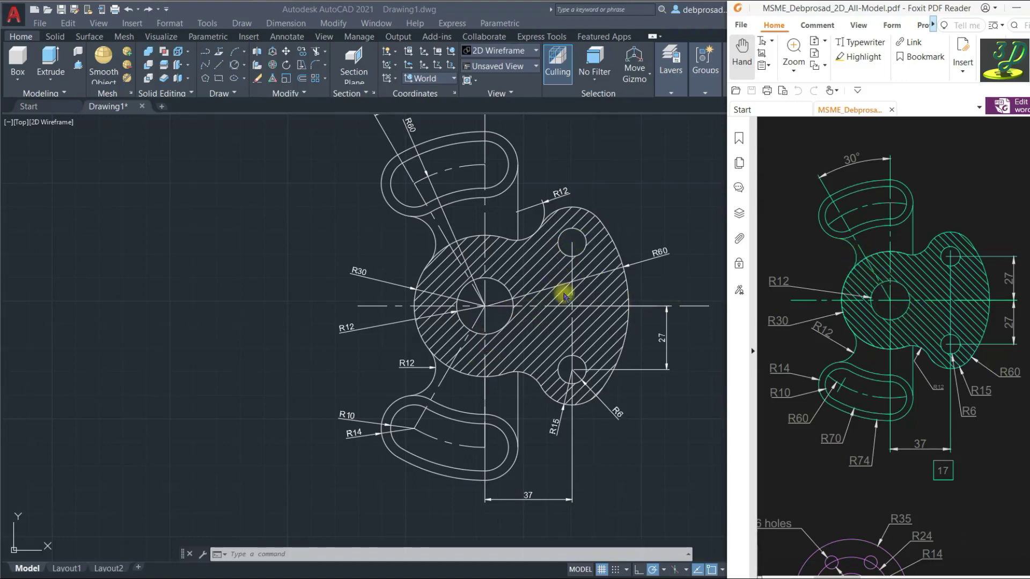
click(542, 336)
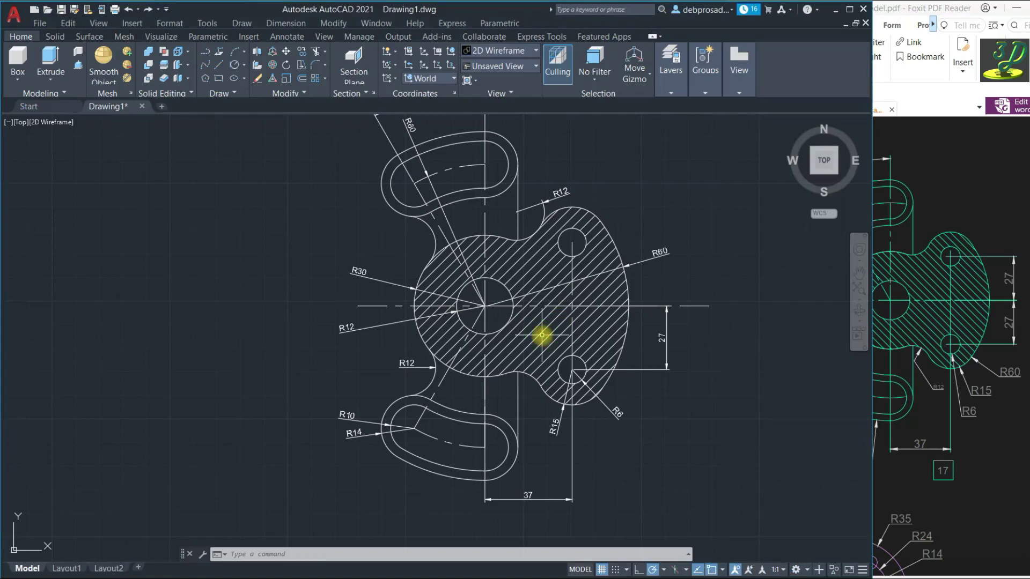
click(541, 335)
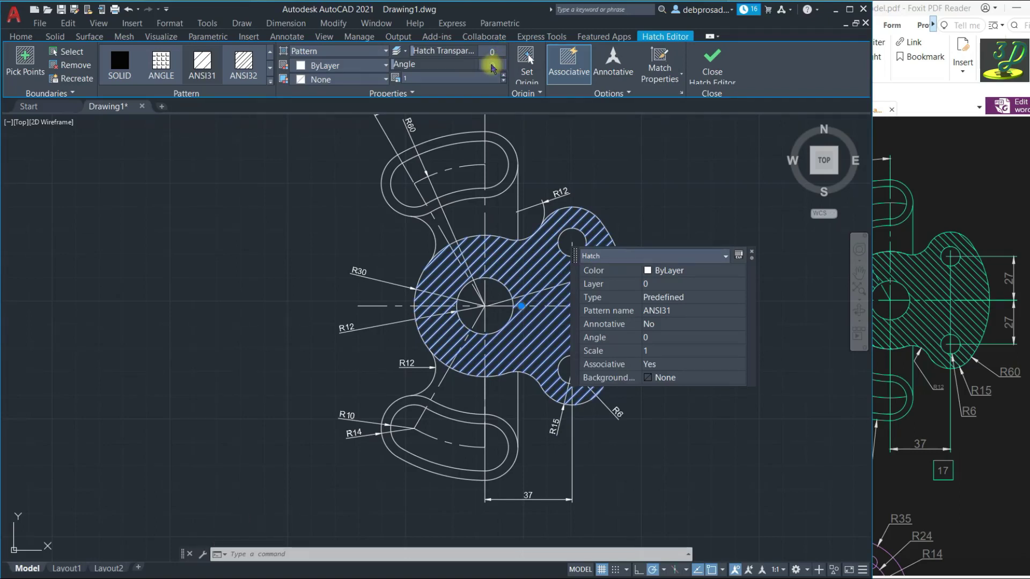
key(Return)
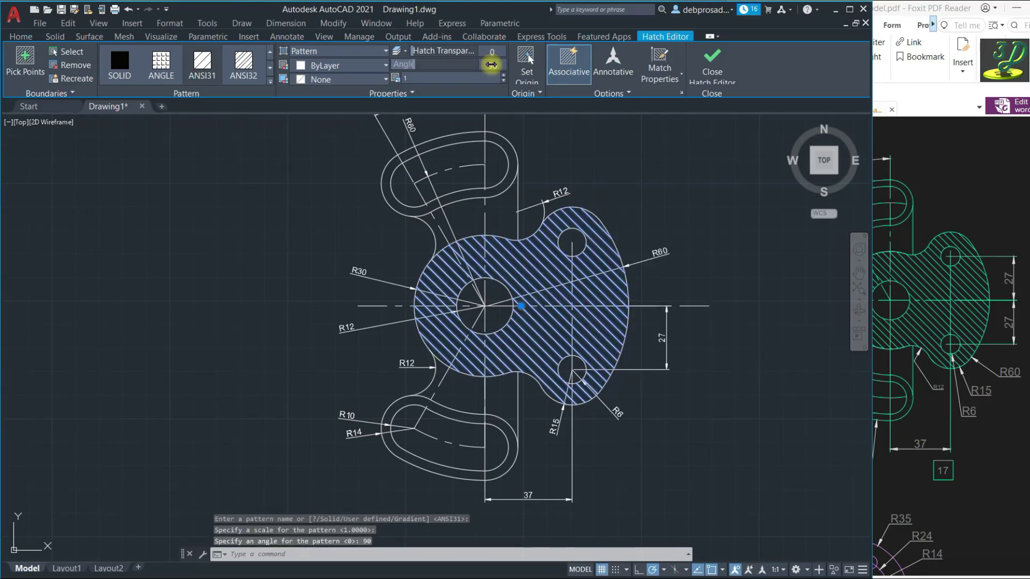
key(Escape)
key(Escape)
key(Escape)
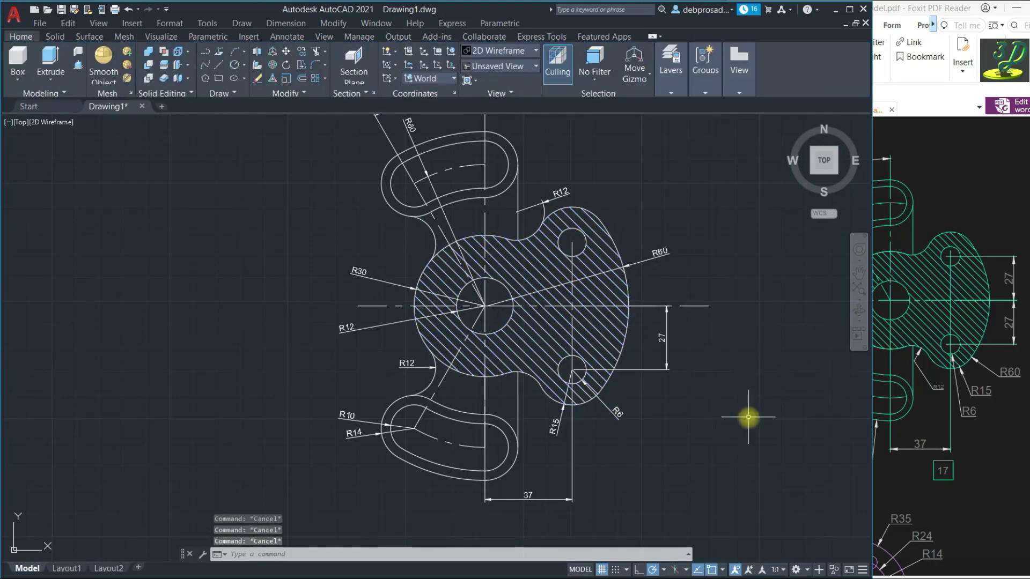
click(998, 449)
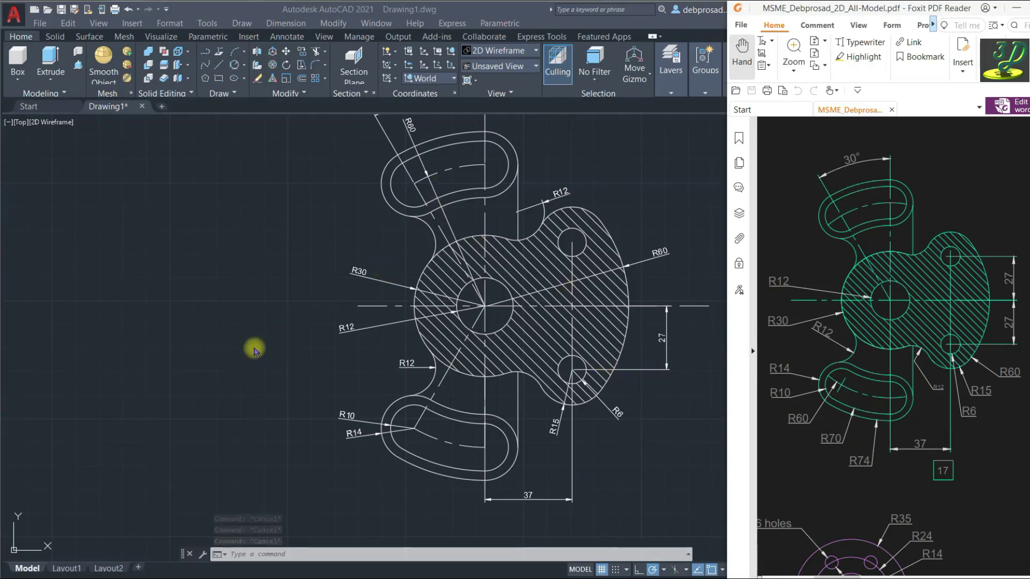
scroll(299, 405, down, 3)
scroll(322, 386, up, 3)
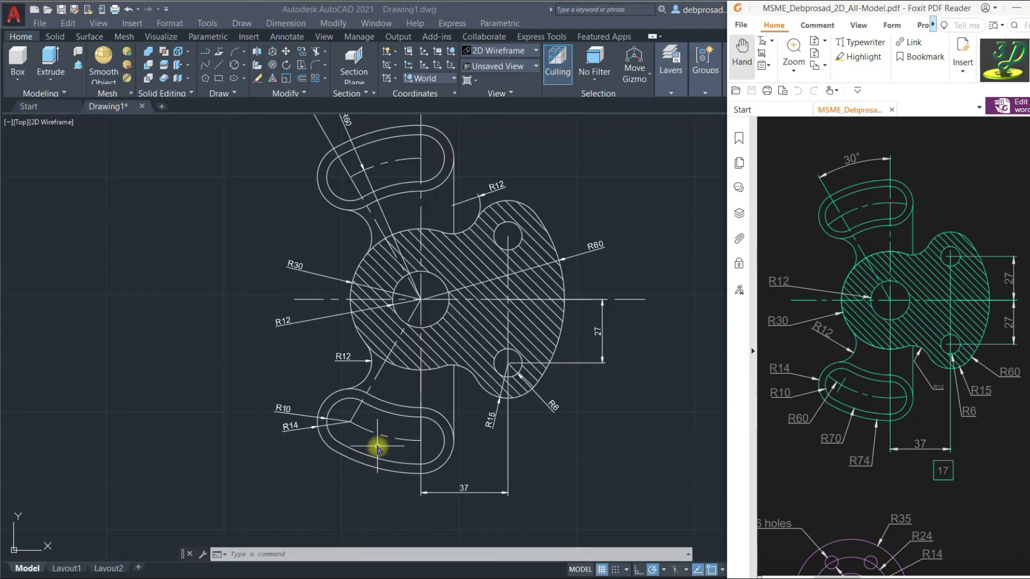
click(663, 397)
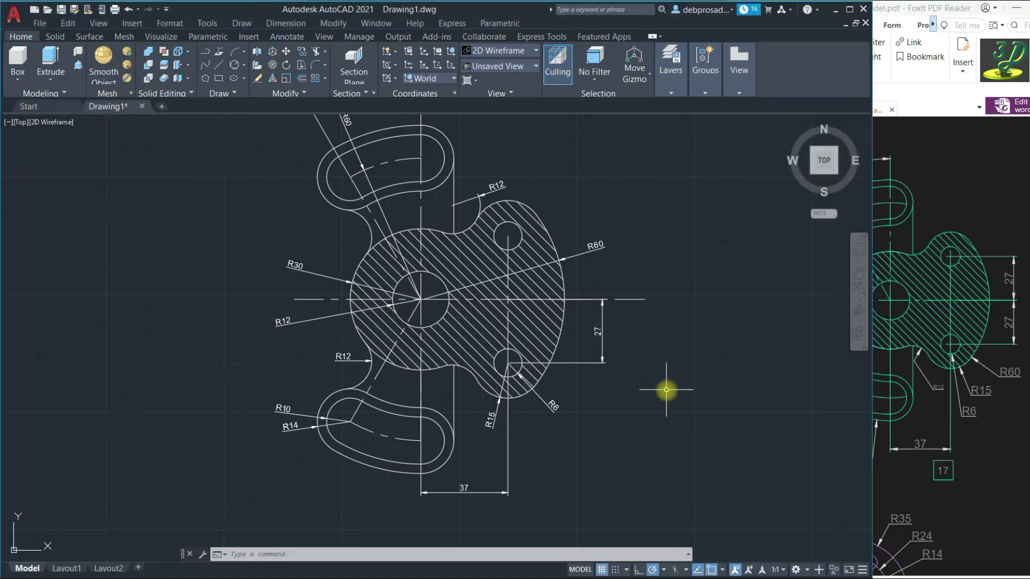